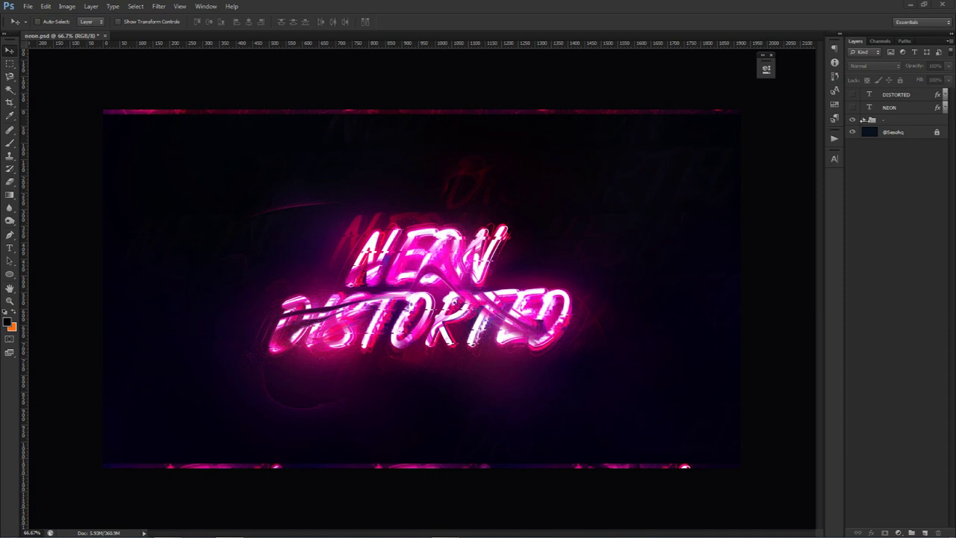
# Expand the finished effect's layer group to examine its layers, and collapse it again
pyautogui.click(865, 119)
pyautogui.click(872, 131)
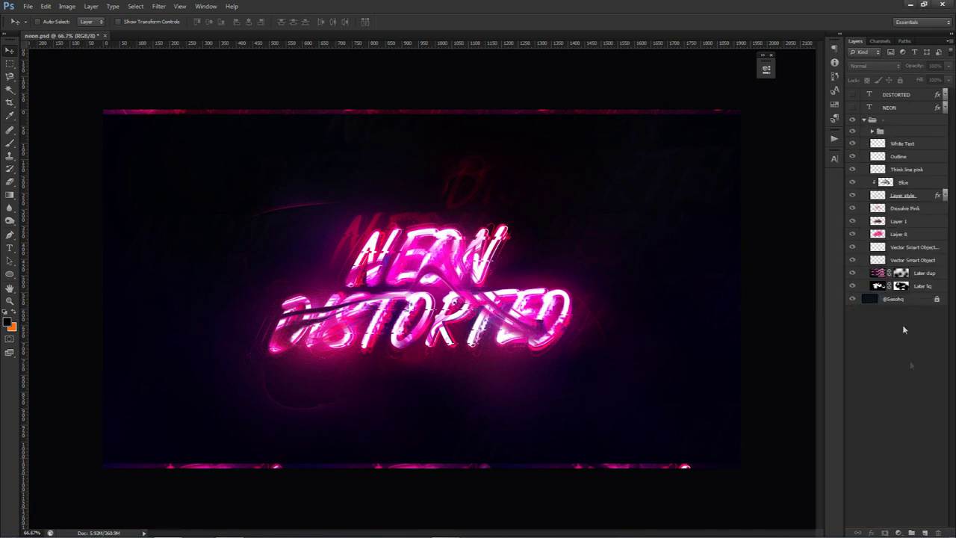
pyautogui.click(864, 119)
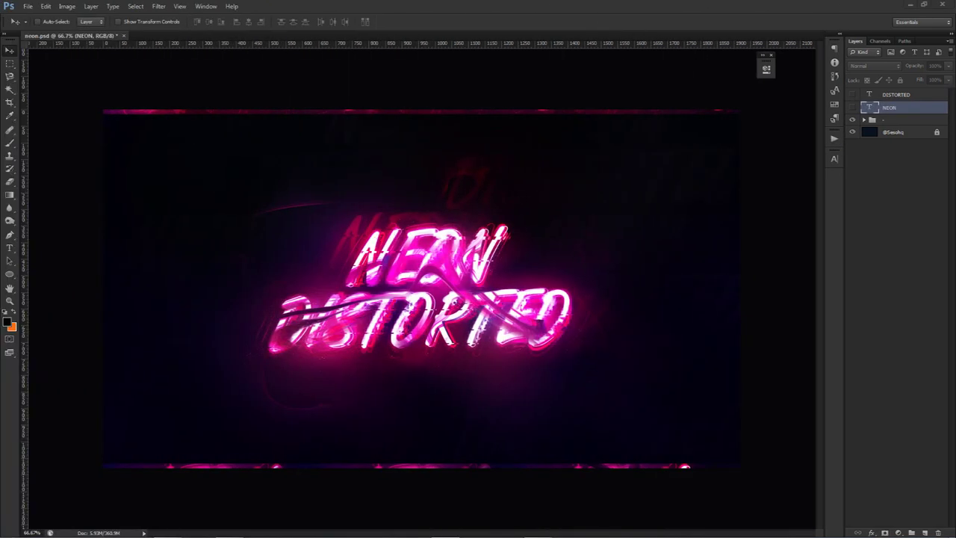
# Hide the finished effect's group, show the NEON and DISTORTED text layers, and open the character settings
pyautogui.click(853, 120)
pyautogui.click(854, 102)
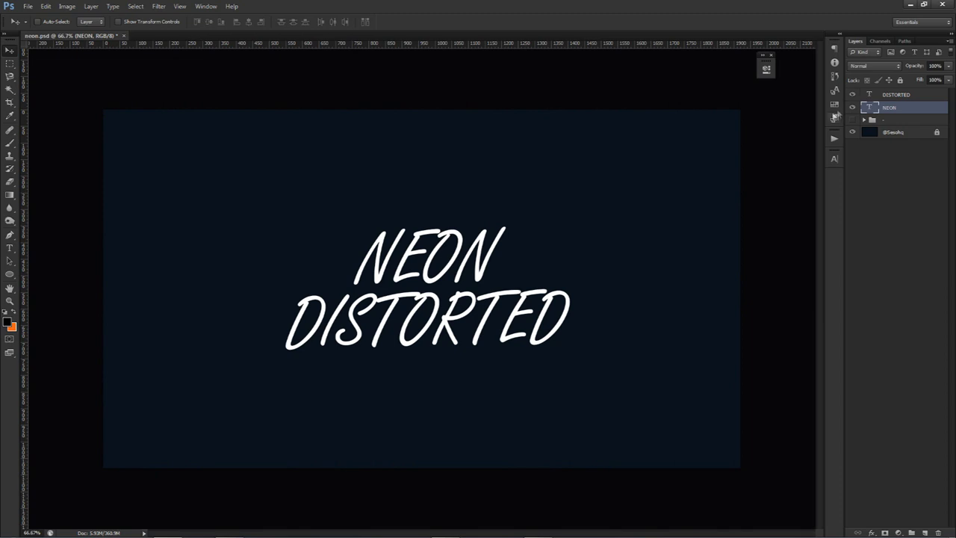
pyautogui.click(835, 159)
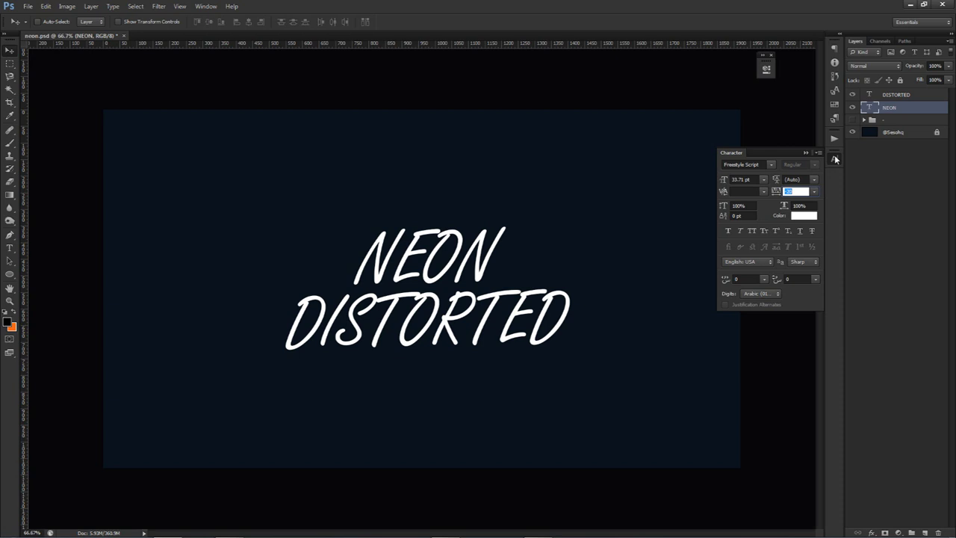
# Add a white (ffffff) outside stroke of 3 px to the NEON text layer
pyautogui.doubleClick(906, 110)
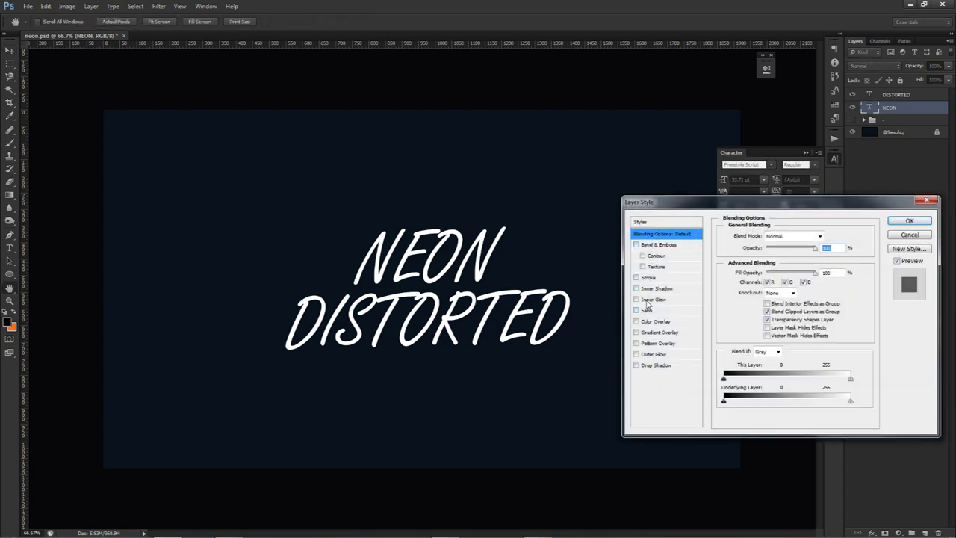
pyautogui.click(648, 277)
pyautogui.click(750, 305)
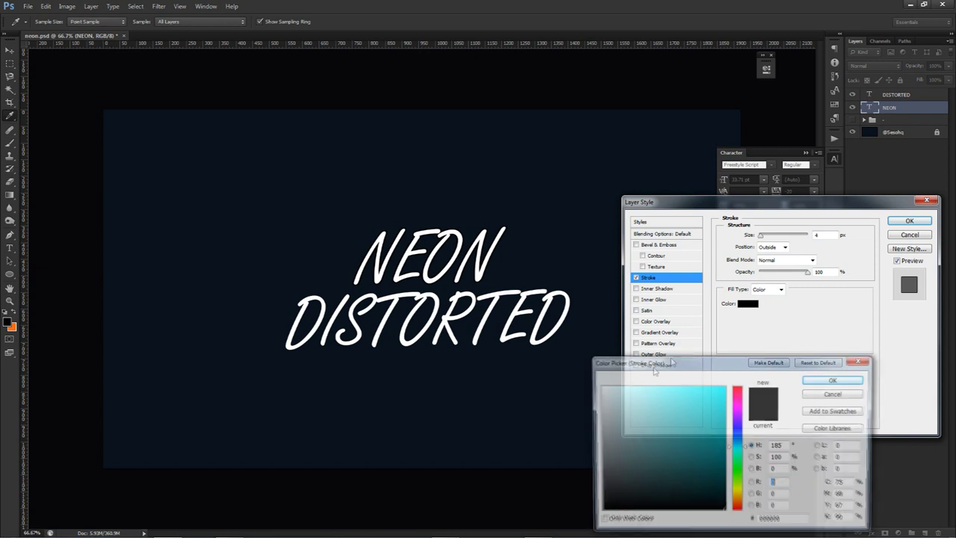
pyautogui.click(461, 249)
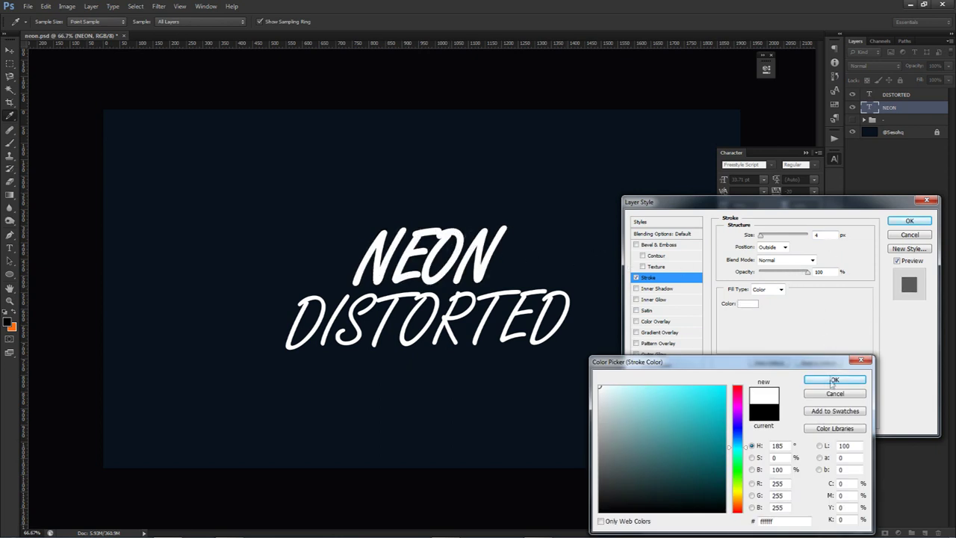
pyautogui.click(834, 379)
pyautogui.click(910, 220)
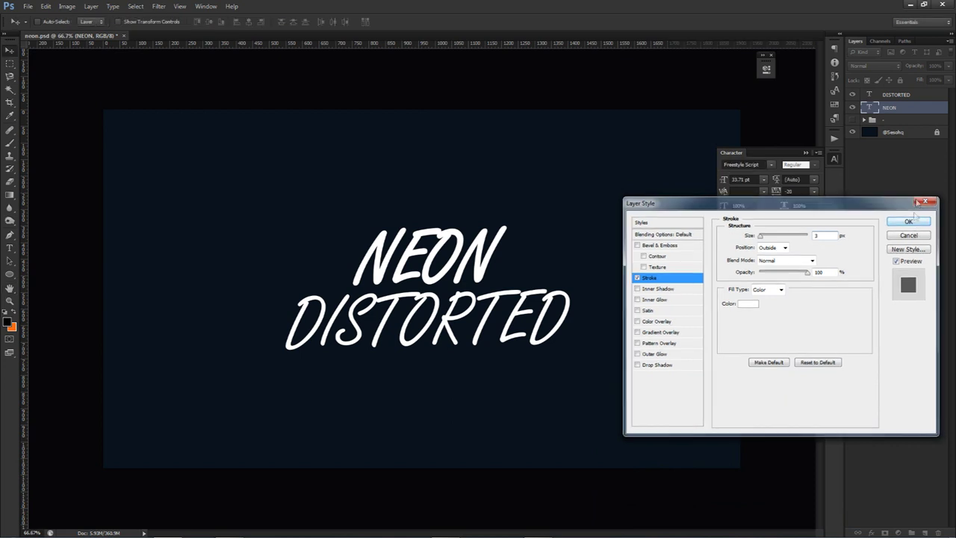
# Copy the NEON layer's style onto the DISTORTED layer and collapse both layers' effect lists
pyautogui.rightClick(915, 117)
pyautogui.click(897, 362)
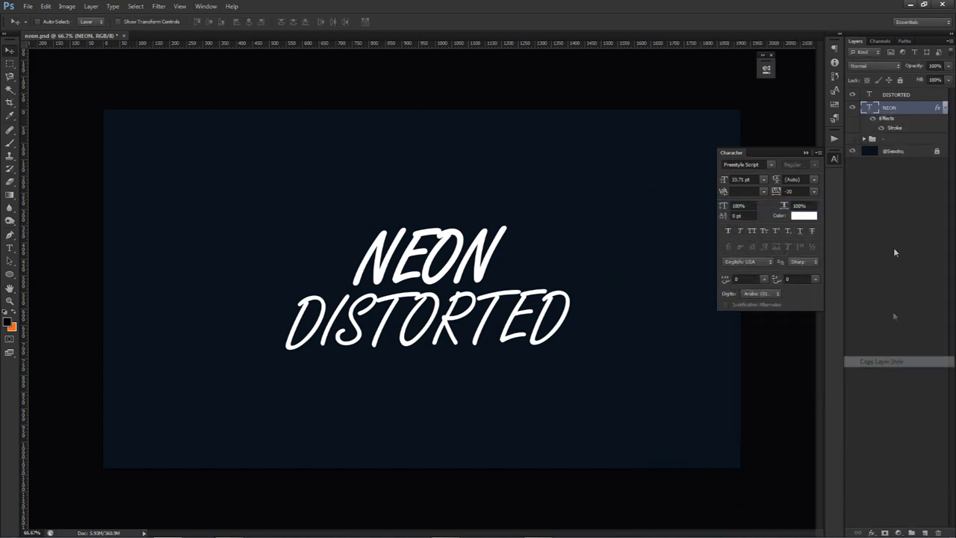
pyautogui.rightClick(896, 97)
pyautogui.click(897, 356)
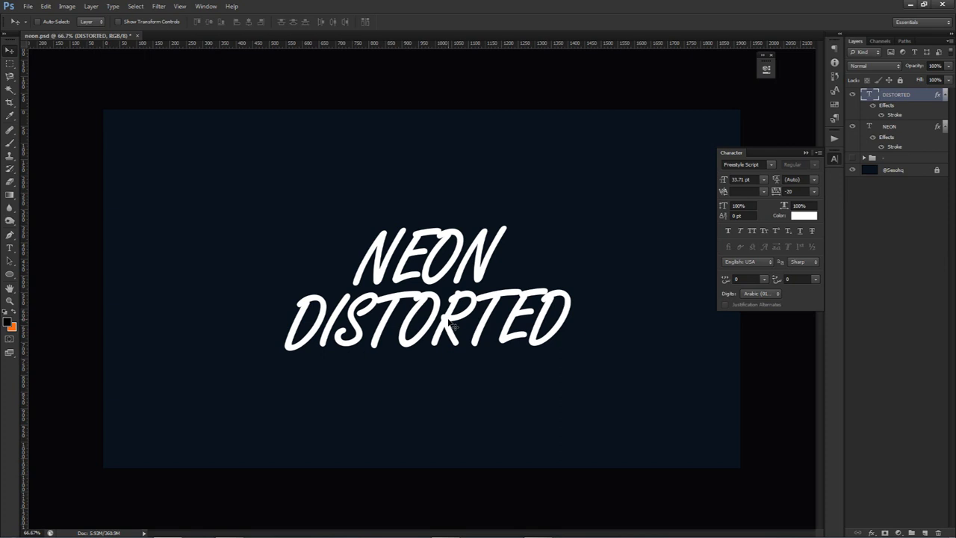
pyautogui.click(945, 94)
pyautogui.click(946, 109)
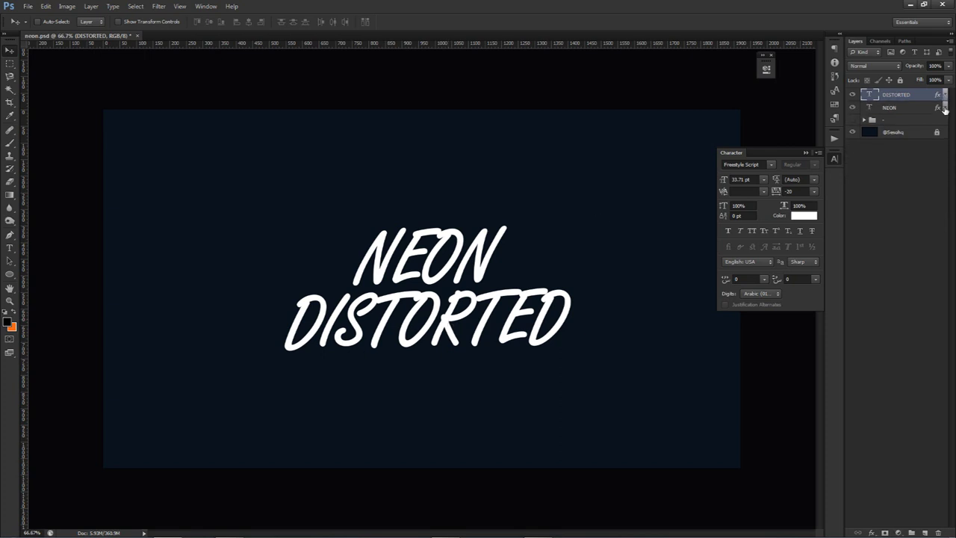
# Merge duplicates of the NEON and DISTORTED text layers into one layer named White Stroke, placed below the NEON layer
pyautogui.keyDown('shift'); pyautogui.click(900, 108); pyautogui.keyUp('shift')
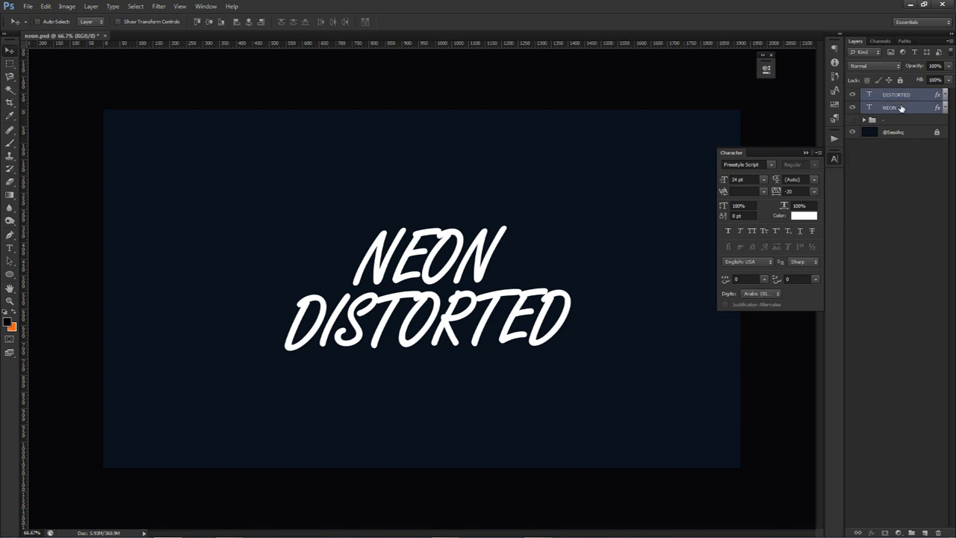
pyautogui.hotkey('ctrl', 'j')
pyautogui.hotkey('ctrl', 'e')
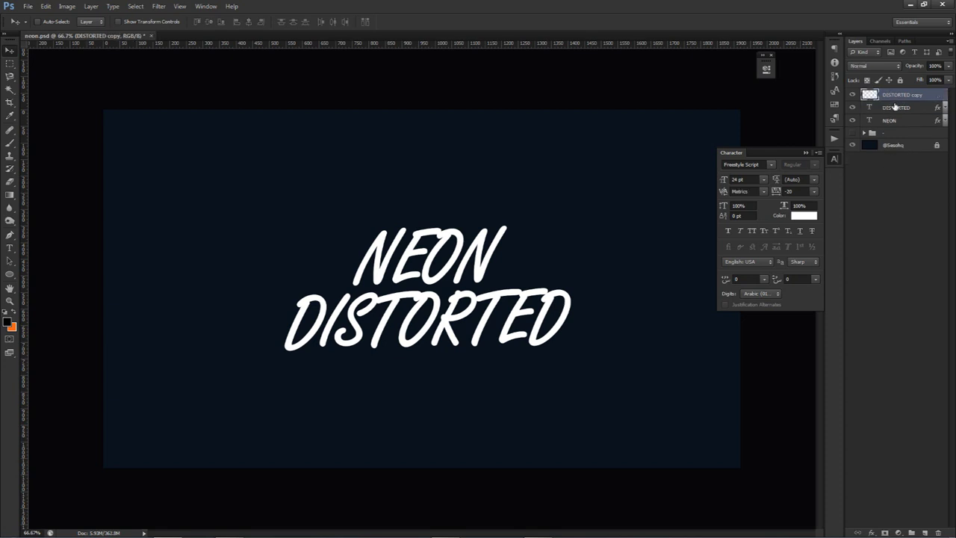
pyautogui.moveTo(495, 272); pyautogui.dragTo(567, 250)
pyautogui.hotkey('ctrl', 'z')
pyautogui.doubleClick(906, 95)
pyautogui.write('White Stroke')
pyautogui.press('Return')
pyautogui.moveTo(907, 100); pyautogui.dragTo(895, 128)
# Move the White Stroke lettering down and right of the original text and set the layer's fill to 0%
pyautogui.moveTo(466, 214)
pyautogui.mouseDown()
pyautogui.moveTo(535, 218)
pyautogui.moveTo(563, 207)
pyautogui.moveTo(523, 217)
pyautogui.moveTo(608, 379)
pyautogui.mouseUp()
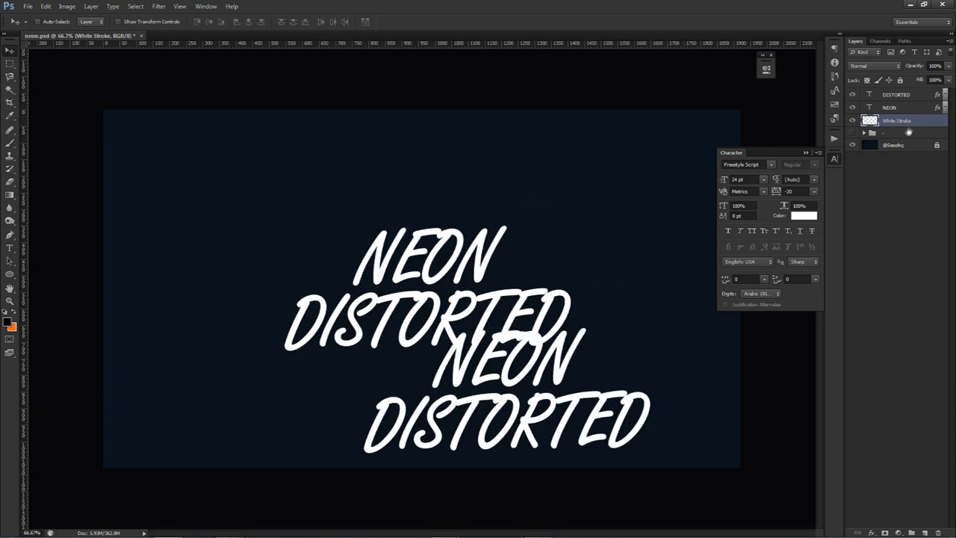
pyautogui.click(949, 80)
pyautogui.moveTo(943, 92); pyautogui.dragTo(809, 93)
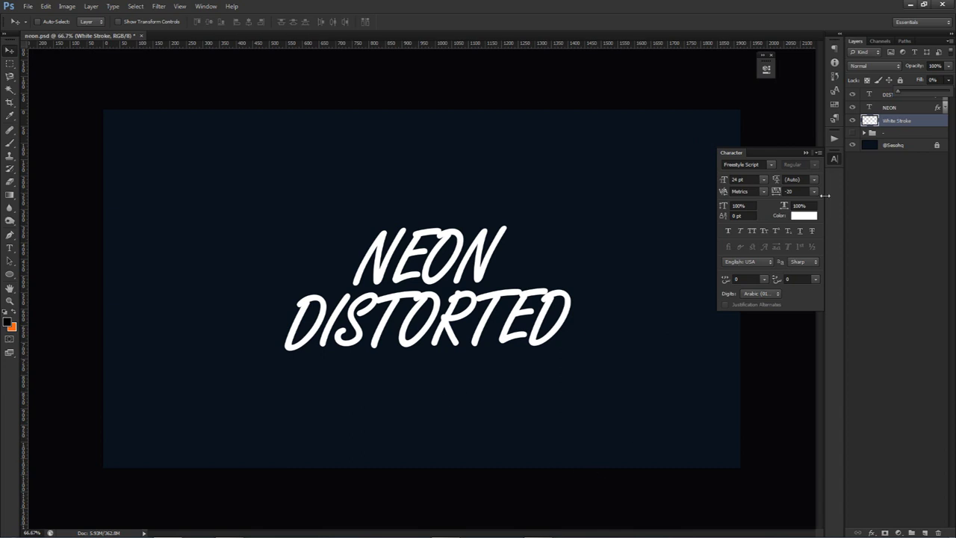
# Add a white (ffffff) outside stroke to the White Stroke layer
pyautogui.click(923, 127)
pyautogui.doubleClick(923, 129)
pyautogui.moveTo(657, 196); pyautogui.dragTo(642, 140)
pyautogui.click(637, 216)
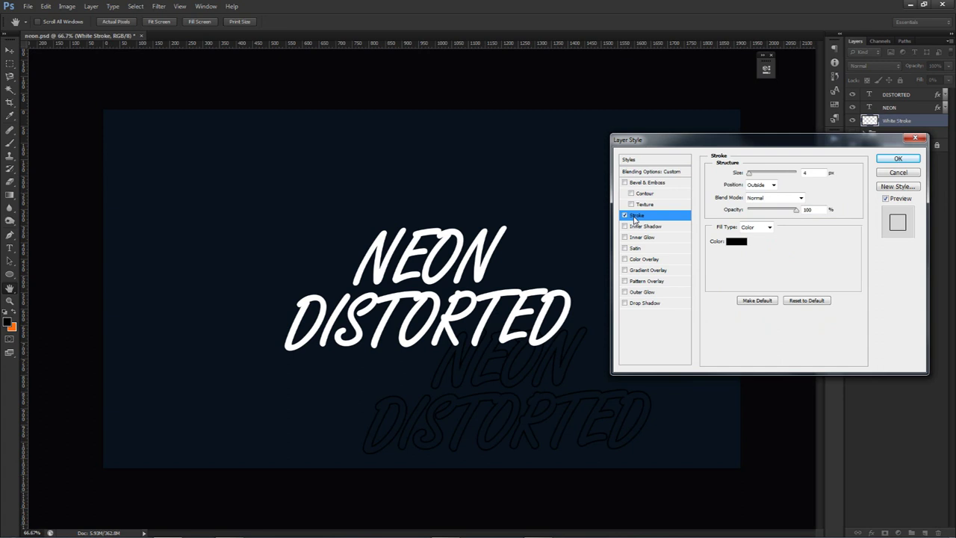
pyautogui.click(737, 241)
pyautogui.moveTo(644, 423); pyautogui.dragTo(598, 386)
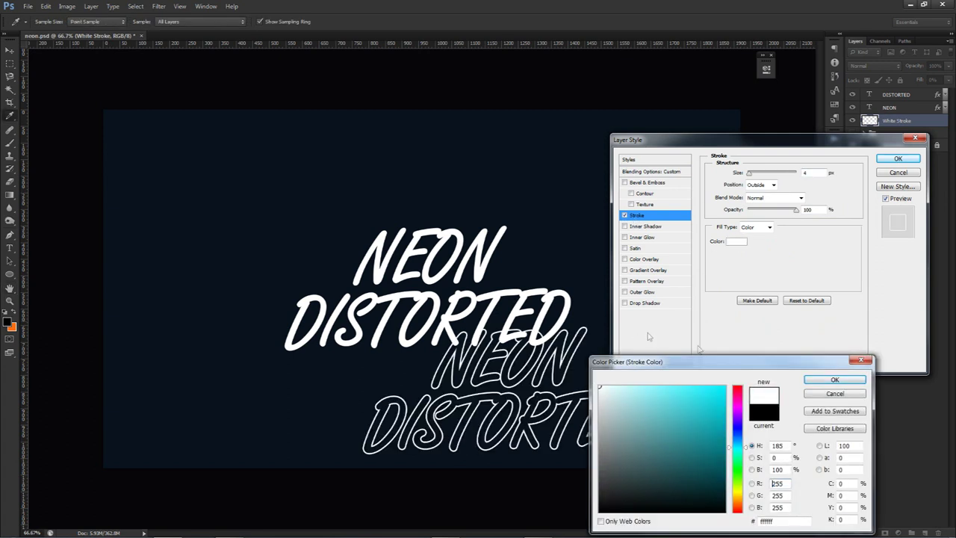
pyautogui.click(832, 381)
# Reduce the White Stroke layer's stroke size to 2 px and apply the style
pyautogui.press('Down')
pyautogui.press('Down')
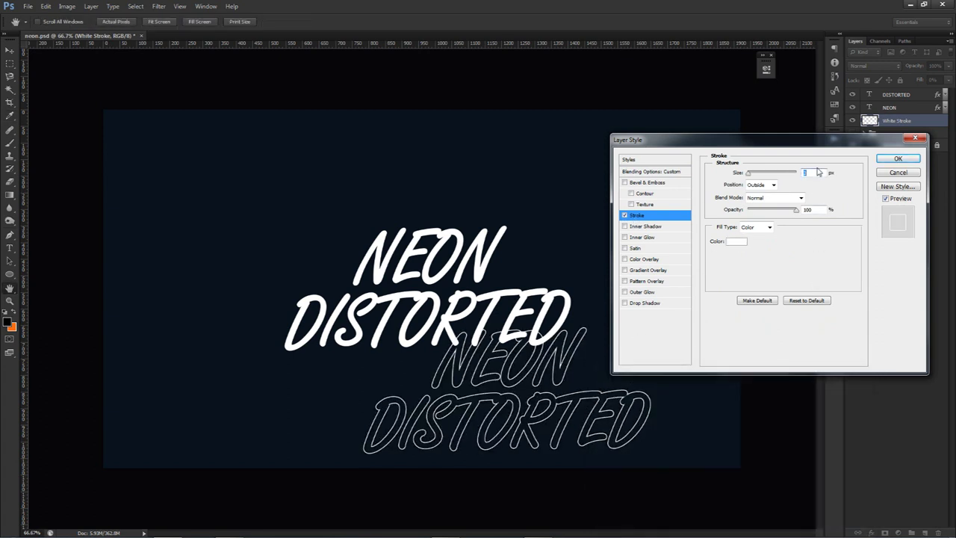
pyautogui.press('Down')
pyautogui.rightClick(817, 173)
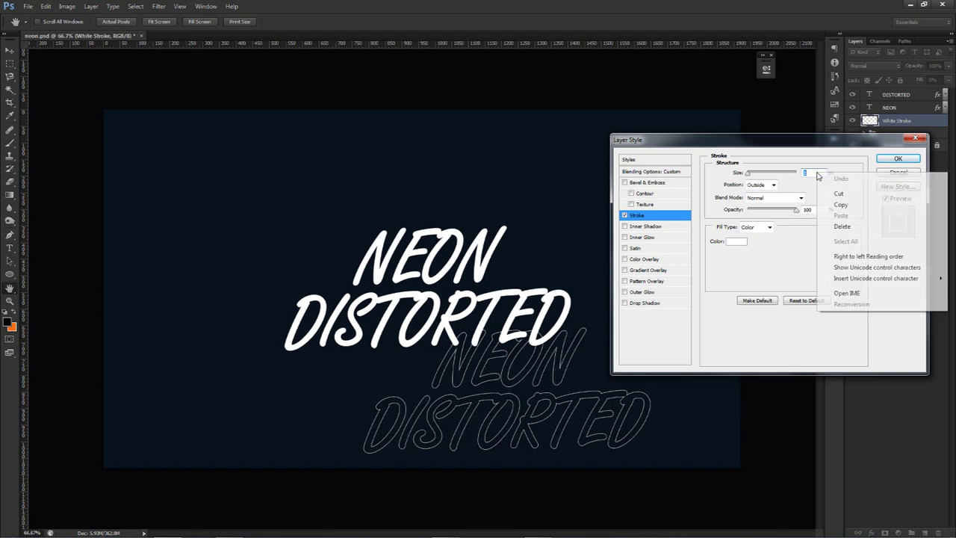
pyautogui.click(816, 174)
pyautogui.press('Up')
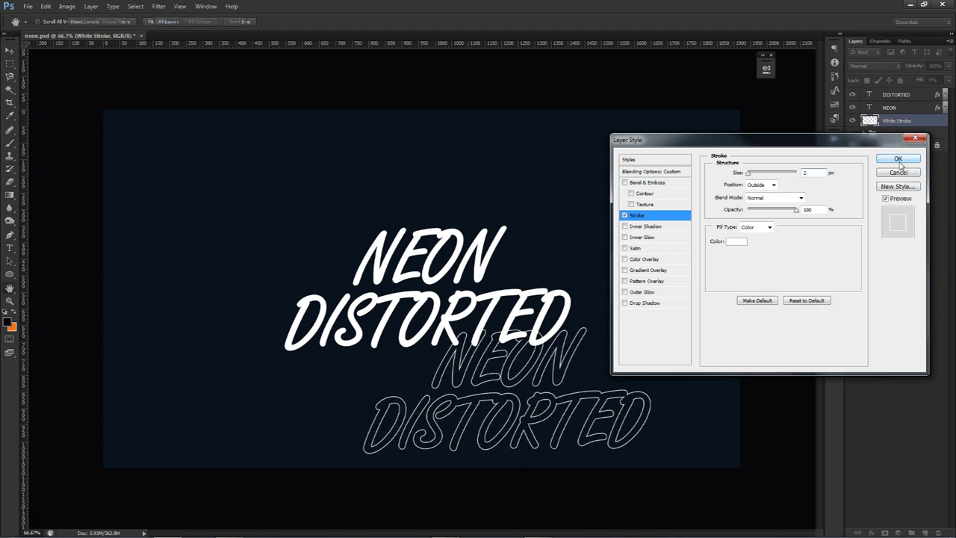
pyautogui.click(899, 159)
# Move the outlined lettering just behind the original text and transform it by raising its top-right corner slightly
pyautogui.click(835, 159)
pyautogui.moveTo(603, 380); pyautogui.dragTo(522, 279)
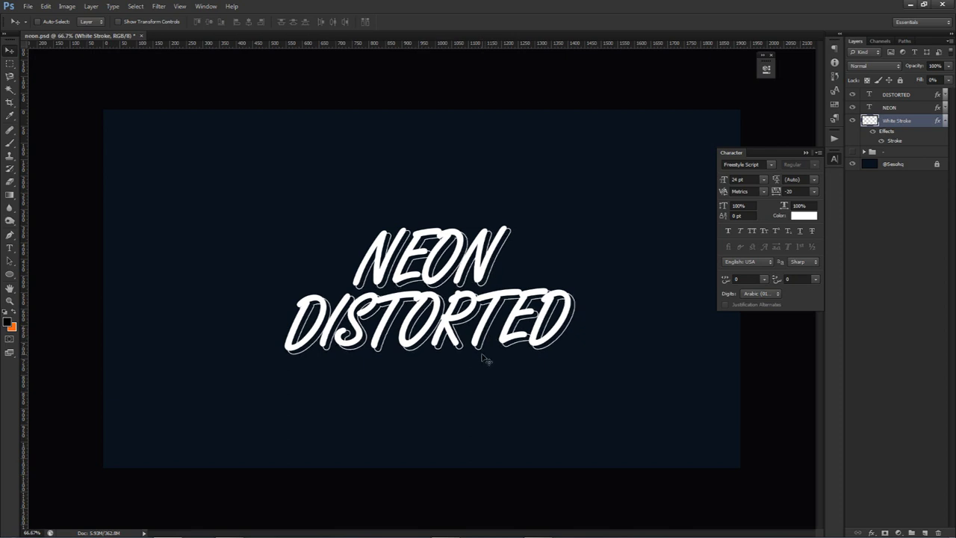
pyautogui.hotkey('ctrl', 't')
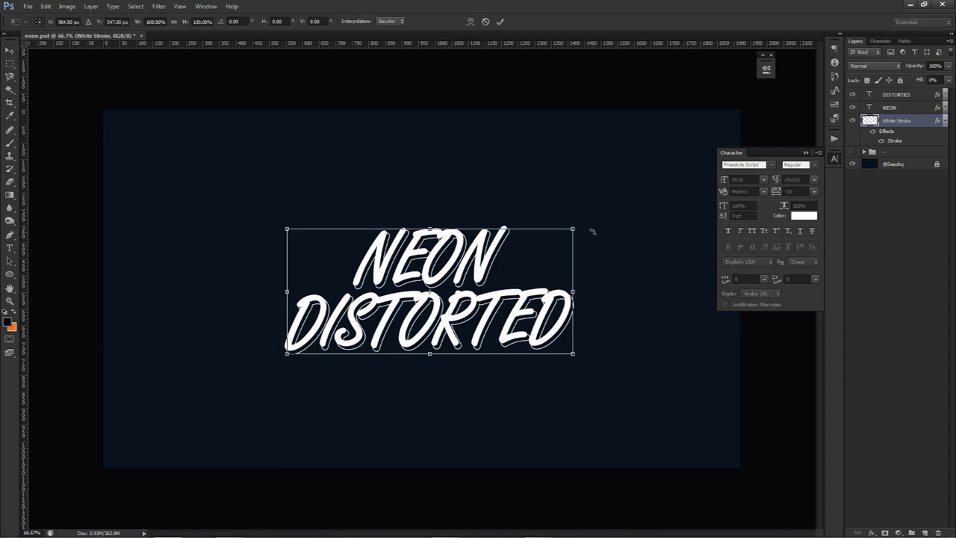
pyautogui.rightClick(555, 249)
pyautogui.click(580, 294)
pyautogui.moveTo(573, 230); pyautogui.dragTo(574, 227)
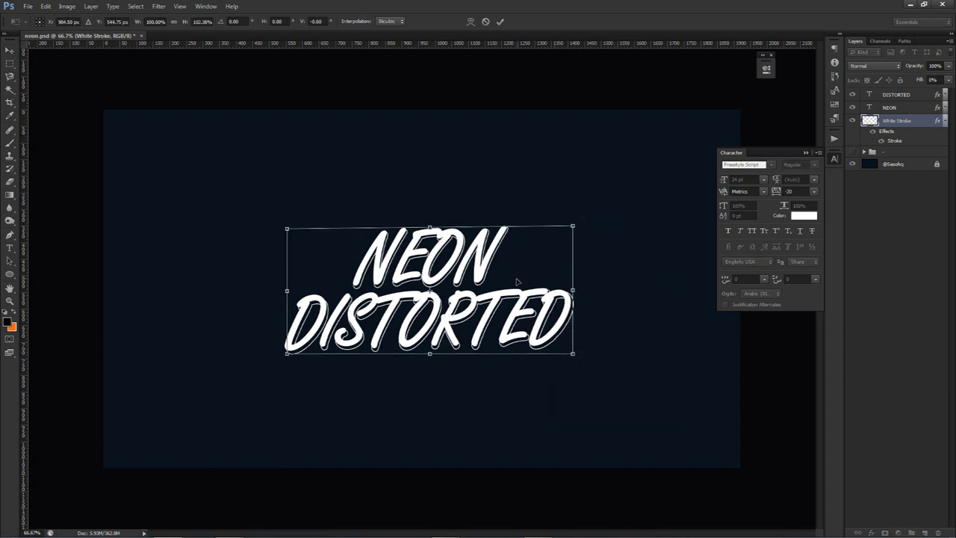
pyautogui.press('Return')
# Nudge the outlined lettering a few pixels to the right of the original text
pyautogui.press('Right')
pyautogui.press('Right')
pyautogui.press('Right')
pyautogui.press('Right')
pyautogui.press('Right')
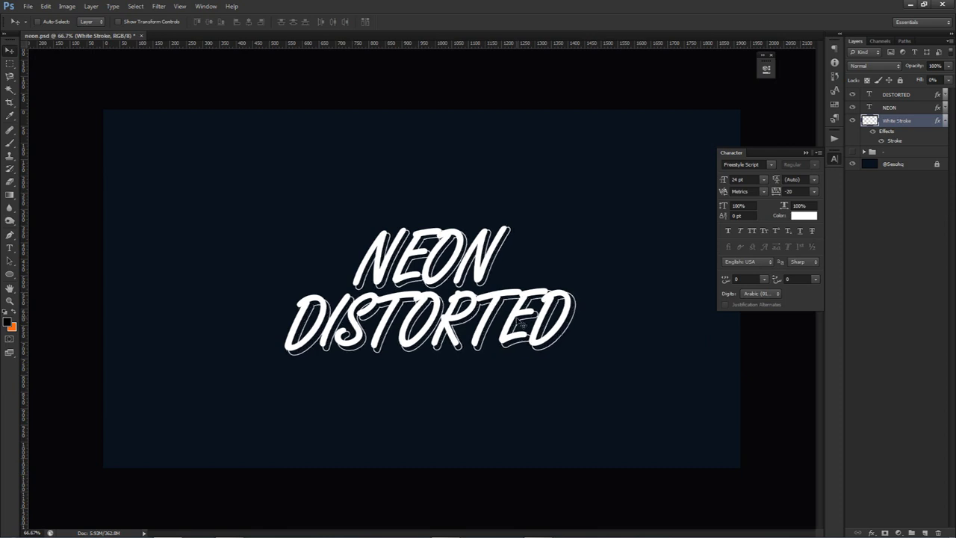
# Rasterize the White Stroke layer's style and switch to the Eraser tool
pyautogui.press('e')
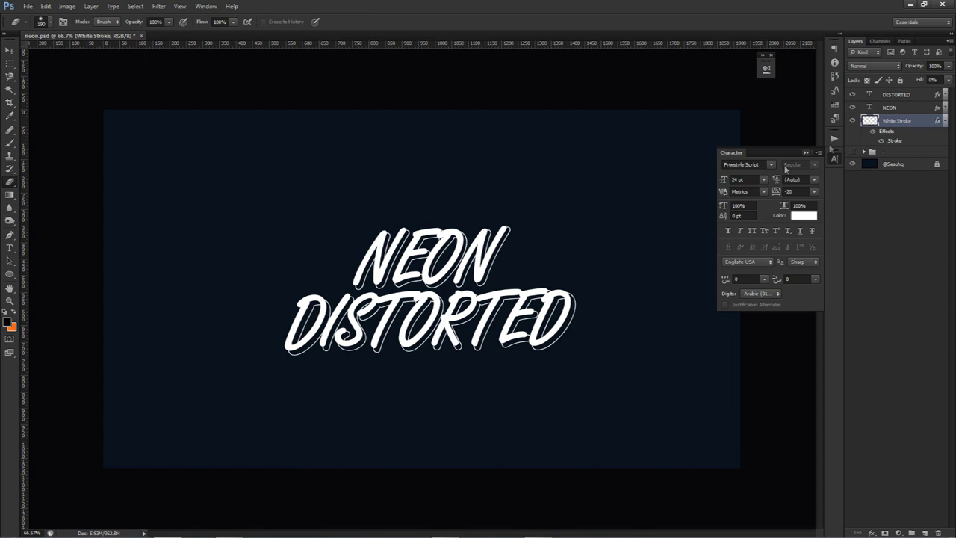
pyautogui.rightClick(899, 125)
pyautogui.click(892, 212)
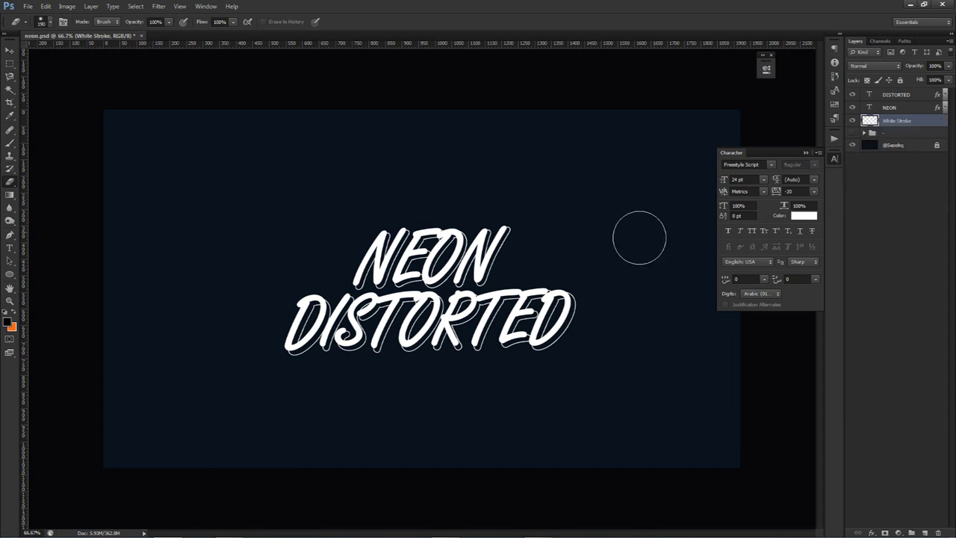
# Erase parts of the thin outline within and between the DISTORTED letters using a smaller eraser of about 55 px
pyautogui.scroll(8, 546, 336)
pyautogui.moveTo(574, 342)
pyautogui.keyDown('alt'); pyautogui.mouseDown()
pyautogui.moveTo(523, 344)
pyautogui.moveTo(557, 342)
pyautogui.moveTo(596, 259)
pyautogui.mouseUp(); pyautogui.keyUp('alt')
pyautogui.moveTo(517, 299)
pyautogui.mouseDown()
pyautogui.moveTo(493, 285)
pyautogui.moveTo(523, 293)
pyautogui.moveTo(427, 331)
pyautogui.moveTo(441, 278)
pyautogui.moveTo(357, 269)
pyautogui.moveTo(410, 260)
pyautogui.moveTo(386, 290)
pyautogui.moveTo(483, 316)
pyautogui.moveTo(581, 318)
pyautogui.mouseUp()
pyautogui.moveTo(411, 289)
pyautogui.mouseDown()
pyautogui.moveTo(408, 342)
pyautogui.moveTo(462, 324)
pyautogui.moveTo(459, 293)
pyautogui.moveTo(470, 288)
pyautogui.mouseUp()
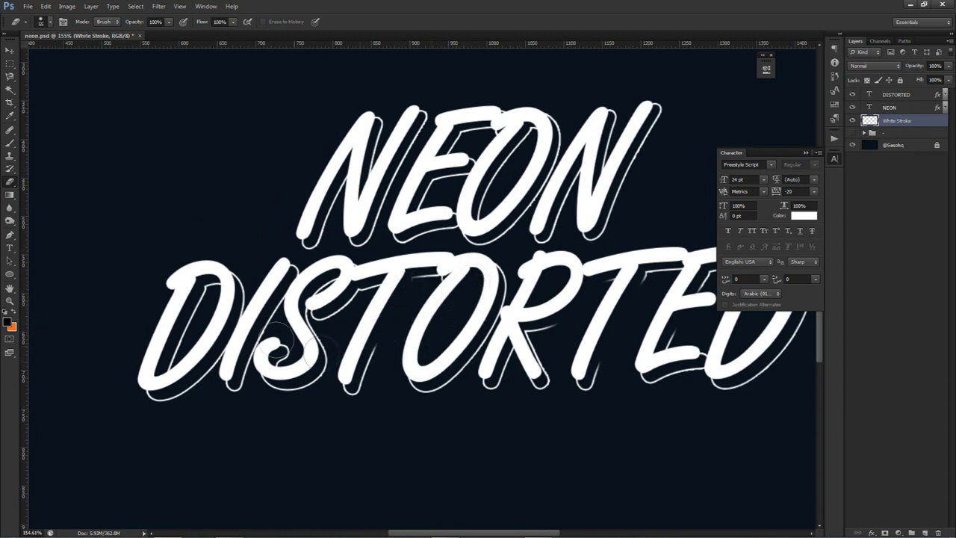
pyautogui.moveTo(244, 339)
pyautogui.mouseDown()
pyautogui.moveTo(240, 357)
pyautogui.moveTo(295, 338)
pyautogui.moveTo(289, 348)
pyautogui.moveTo(320, 305)
pyautogui.moveTo(253, 327)
pyautogui.mouseUp()
pyautogui.moveTo(310, 305)
pyautogui.mouseDown()
pyautogui.moveTo(337, 312)
pyautogui.moveTo(350, 288)
pyautogui.mouseUp()
pyautogui.moveTo(214, 275); pyautogui.dragTo(161, 360)
pyautogui.moveTo(261, 286); pyautogui.dragTo(347, 275)
# Erase parts of the thin outline within and beside the NEON letters
pyautogui.moveTo(329, 222)
pyautogui.mouseDown()
pyautogui.moveTo(304, 235)
pyautogui.moveTo(375, 206)
pyautogui.moveTo(403, 153)
pyautogui.mouseUp()
pyautogui.moveTo(419, 209)
pyautogui.mouseDown()
pyautogui.moveTo(445, 198)
pyautogui.moveTo(422, 204)
pyautogui.mouseUp()
pyautogui.moveTo(514, 162)
pyautogui.mouseDown()
pyautogui.moveTo(523, 191)
pyautogui.moveTo(510, 164)
pyautogui.moveTo(456, 243)
pyautogui.mouseUp()
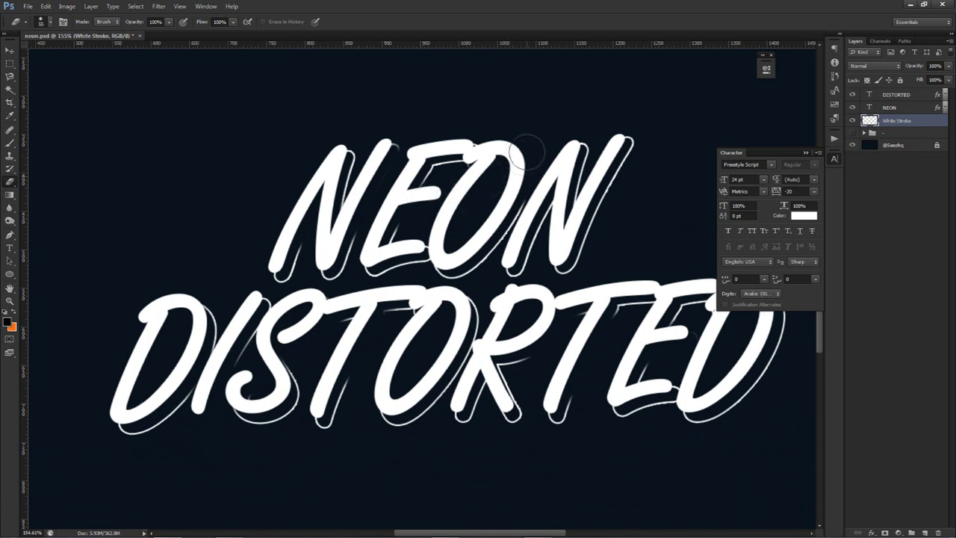
pyautogui.moveTo(548, 197); pyautogui.dragTo(553, 219)
pyautogui.keyDown('alt'); pyautogui.rightClick(576, 219); pyautogui.keyUp('alt')
pyautogui.moveTo(576, 160); pyautogui.dragTo(581, 211)
pyautogui.moveTo(634, 140); pyautogui.dragTo(609, 192)
pyautogui.scroll(-5, 609, 192)
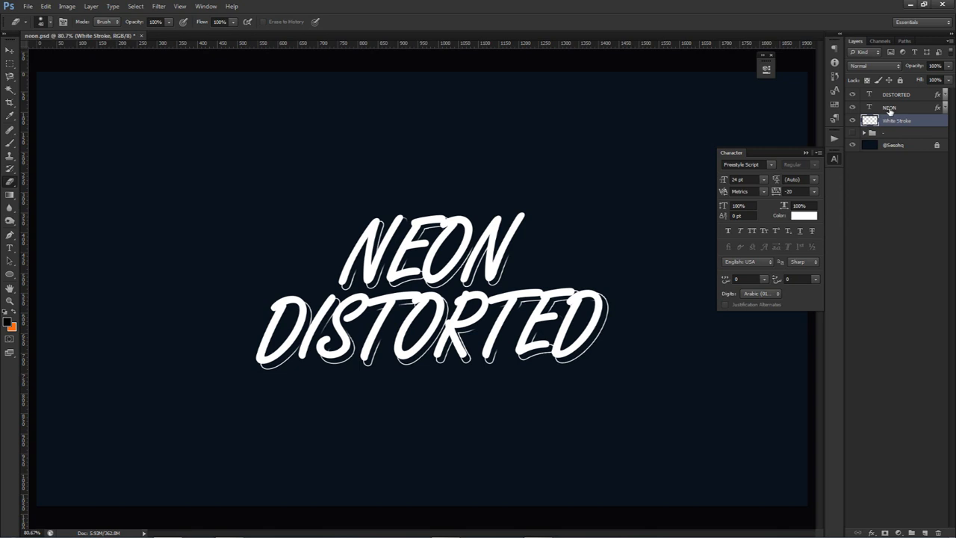
# Merge duplicates of the NEON and DISTORTED text layers into a layer named Pink Stroke, placed below White Stroke
pyautogui.click(905, 110)
pyautogui.keyDown('shift'); pyautogui.click(905, 96); pyautogui.keyUp('shift')
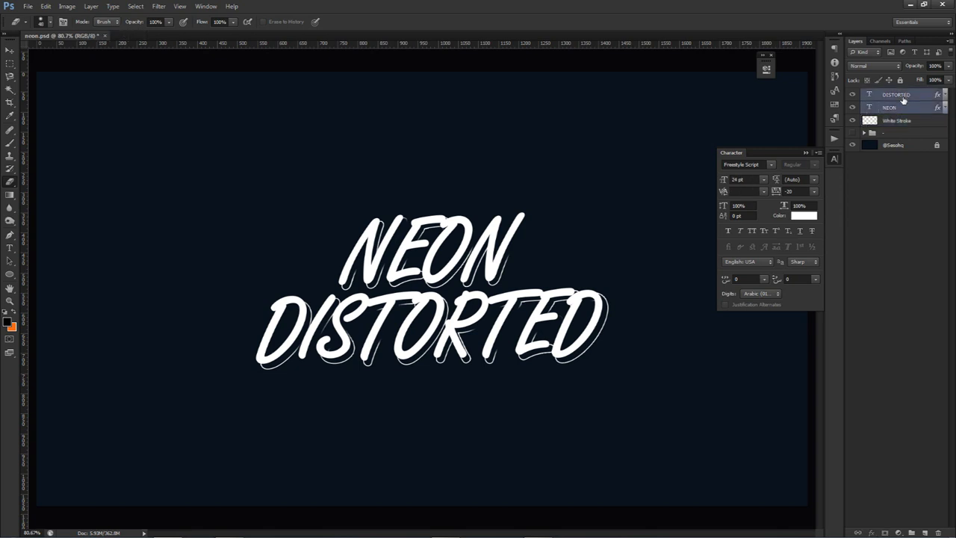
pyautogui.hotkey('ctrl', 'j')
pyautogui.hotkey('ctrl', 'e')
pyautogui.moveTo(900, 97); pyautogui.dragTo(895, 142)
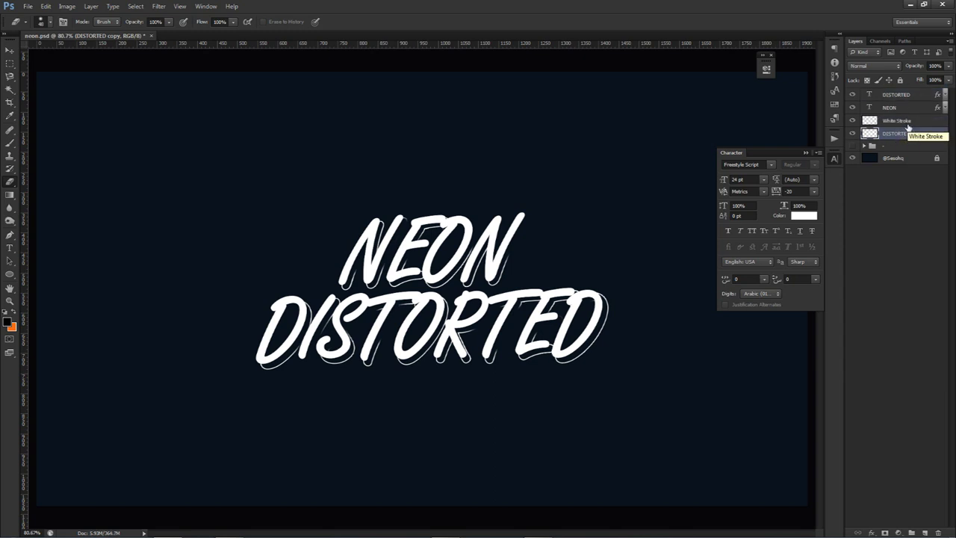
pyautogui.doubleClick(900, 135)
pyautogui.write('Pink Stroke')
pyautogui.press('Return')
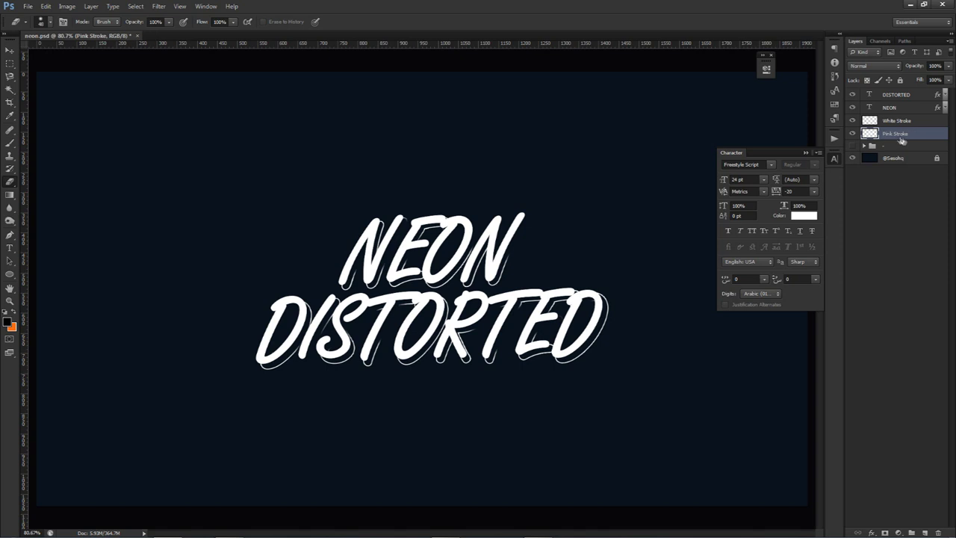
# Move the Pink Stroke lettering down and right of the original text and set the layer's fill to 0%
pyautogui.press('v')
pyautogui.moveTo(581, 269); pyautogui.dragTo(642, 311)
pyautogui.click(948, 80)
pyautogui.click(924, 143)
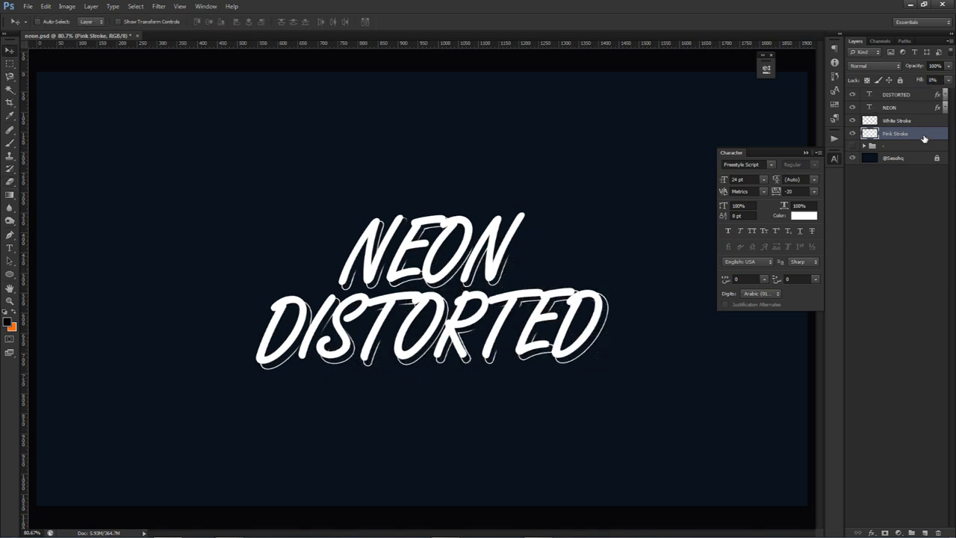
# Add a Stroke effect to the Pink Stroke layer and set its color to pink f2325f
pyautogui.doubleClick(924, 136)
pyautogui.click(637, 215)
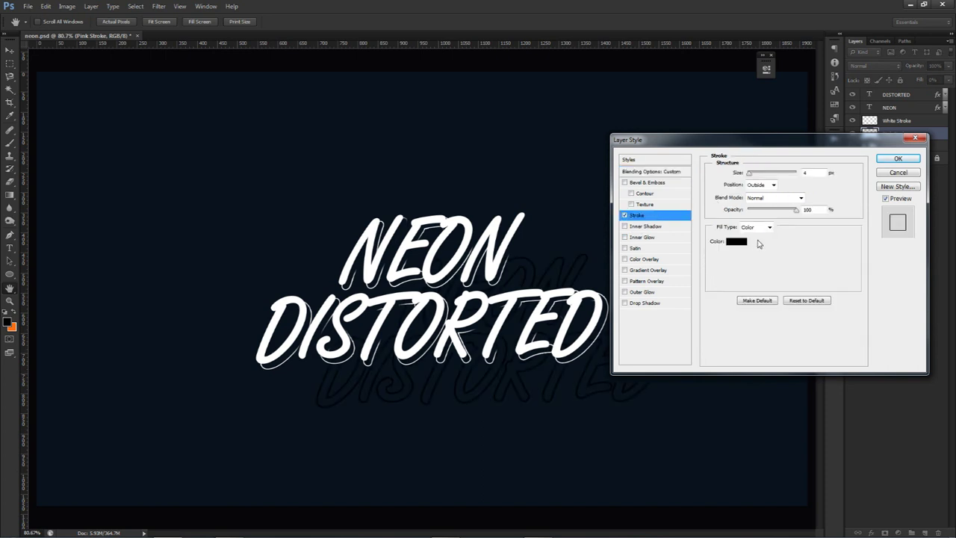
pyautogui.click(736, 241)
pyautogui.click(738, 393)
pyautogui.click(708, 394)
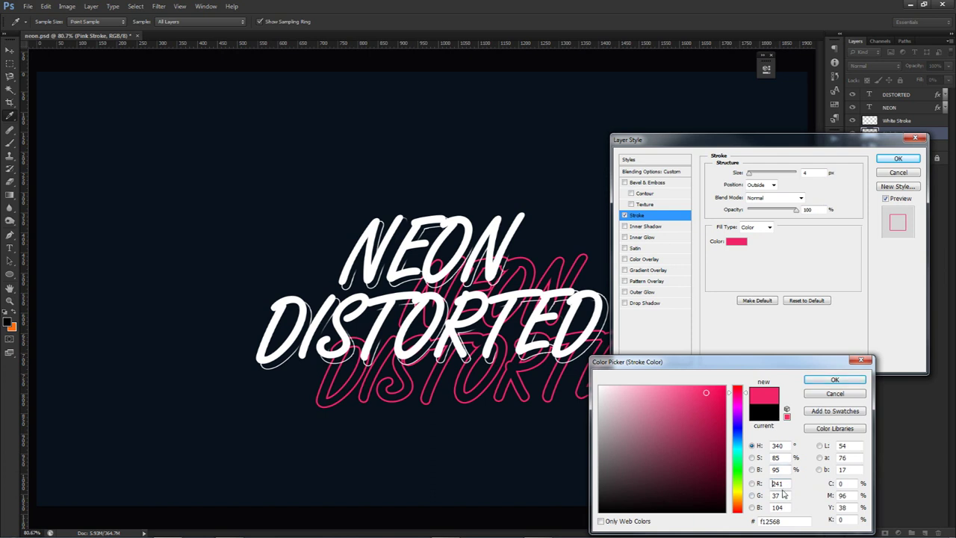
pyautogui.moveTo(704, 393); pyautogui.dragTo(696, 390)
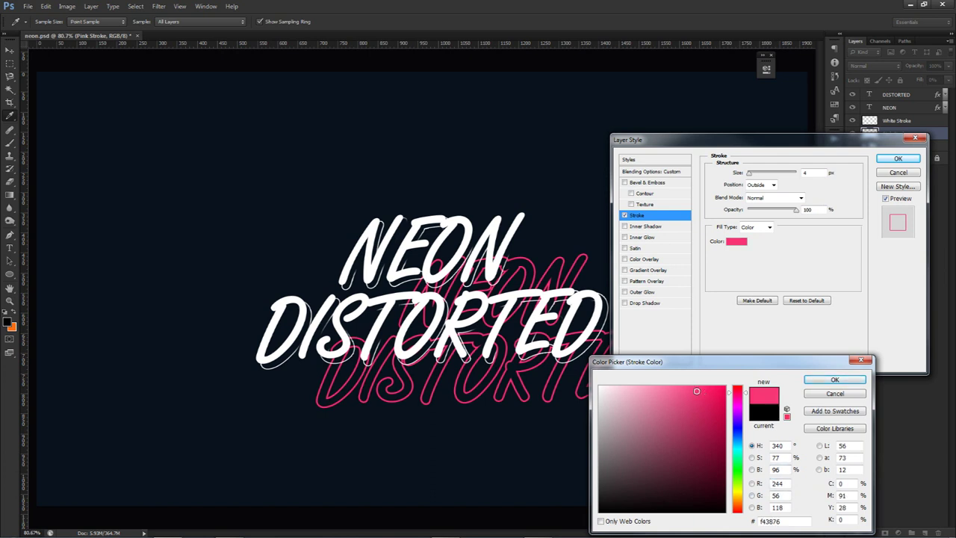
pyautogui.moveTo(731, 393); pyautogui.dragTo(733, 392)
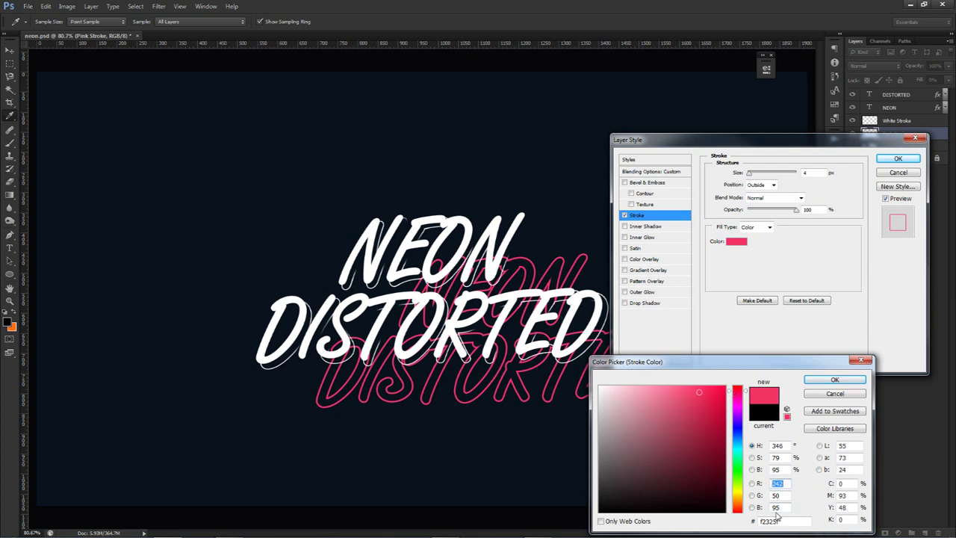
pyautogui.click(831, 380)
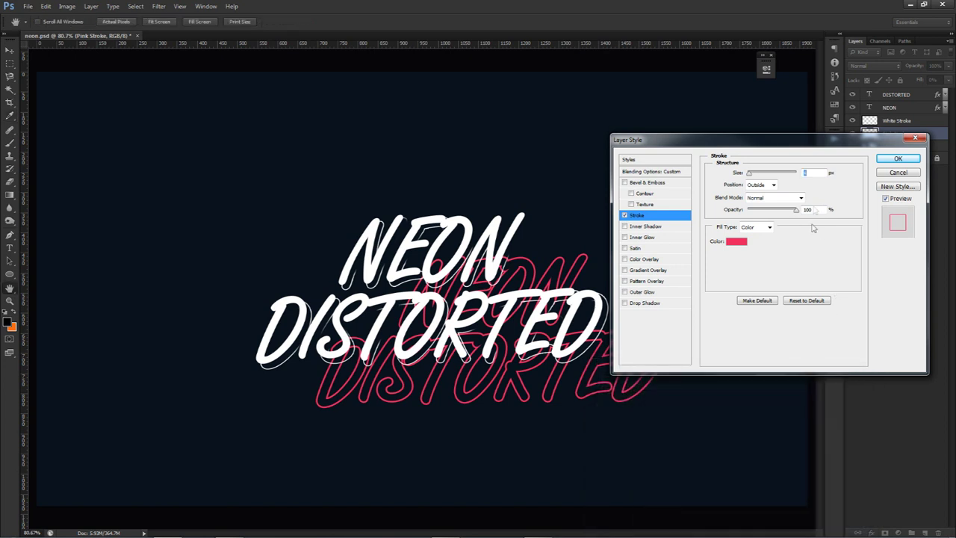
# Set the pink stroke's position to Center with a size of about 5 px and apply the layer style
pyautogui.press('Up')
pyautogui.press('Up')
pyautogui.press('Up')
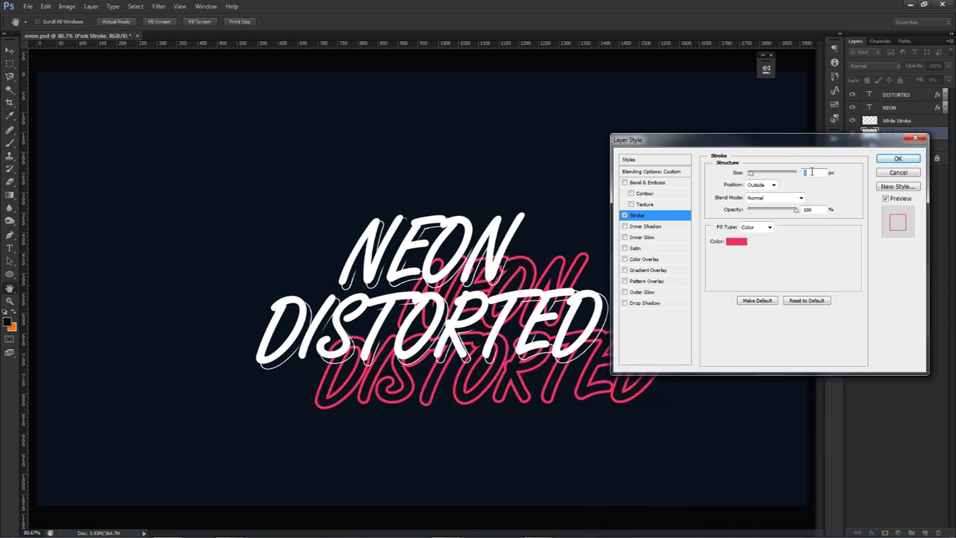
pyautogui.click(760, 184)
pyautogui.click(754, 212)
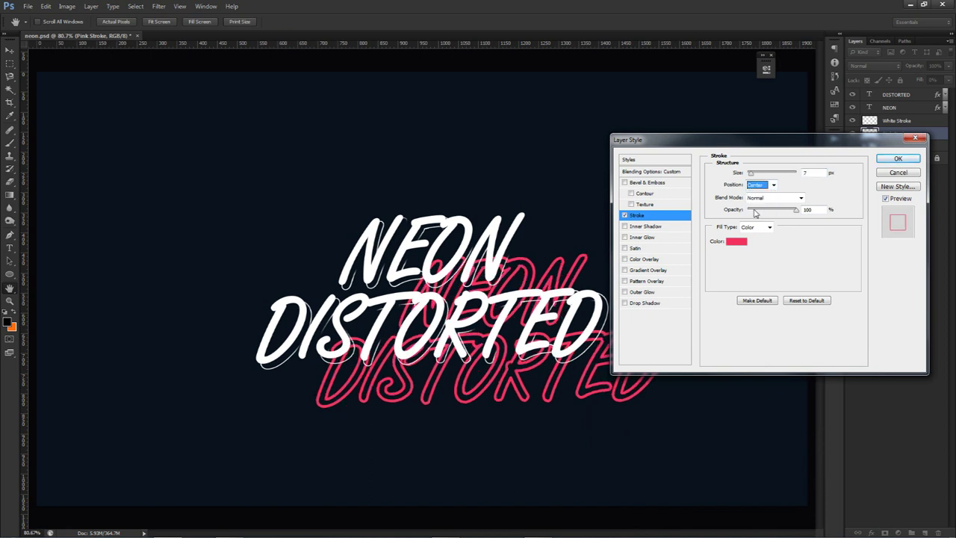
pyautogui.doubleClick(814, 172)
pyautogui.press('Down')
pyautogui.press('Down')
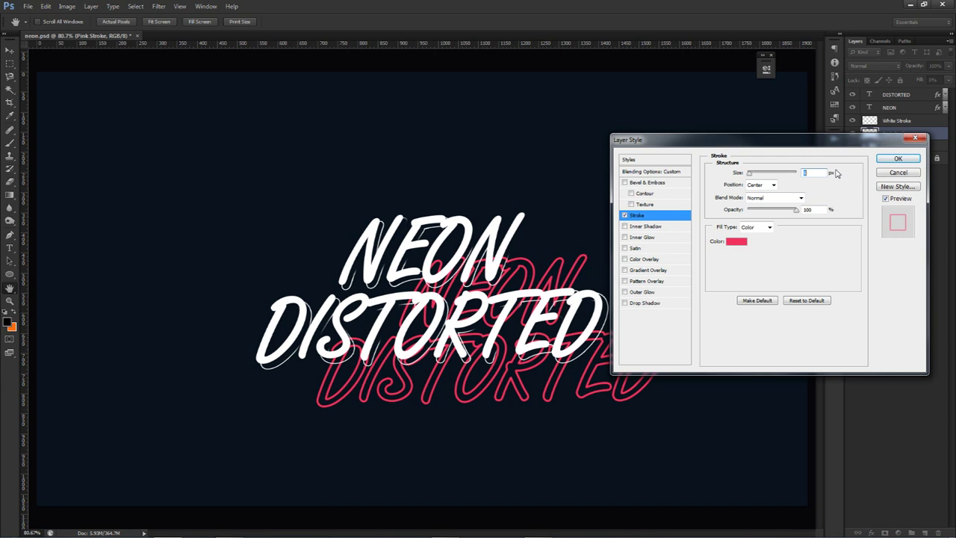
pyautogui.click(897, 160)
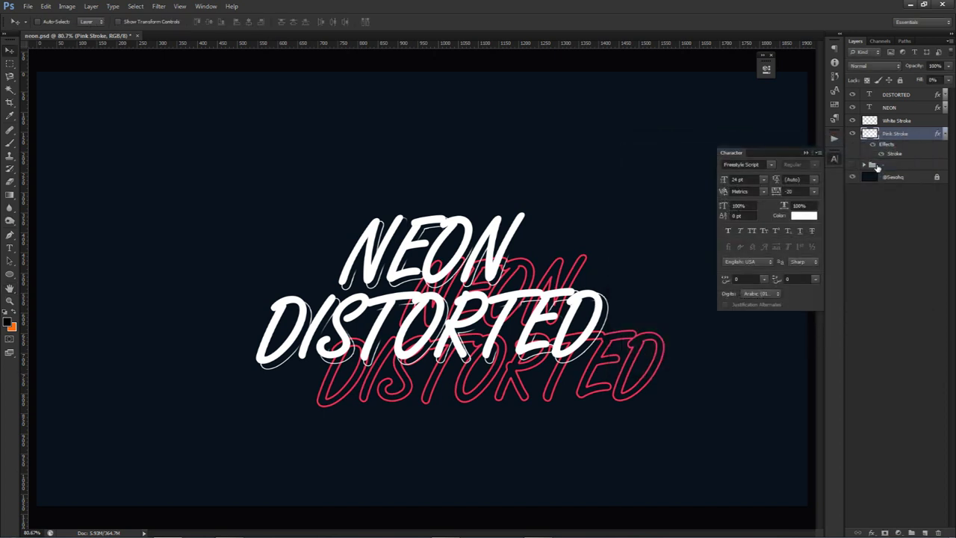
# Move the pink outline back behind the white lettering, offset slightly to its right, and rasterize the layer style
pyautogui.moveTo(566, 322)
pyautogui.mouseDown()
pyautogui.moveTo(502, 286)
pyautogui.moveTo(510, 283)
pyautogui.moveTo(490, 303)
pyautogui.mouseUp()
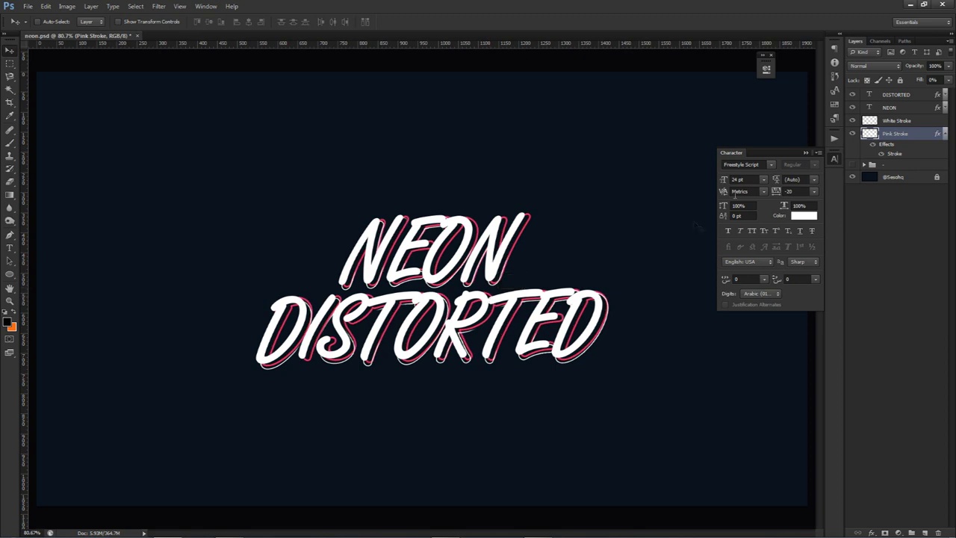
pyautogui.rightClick(897, 142)
pyautogui.click(889, 219)
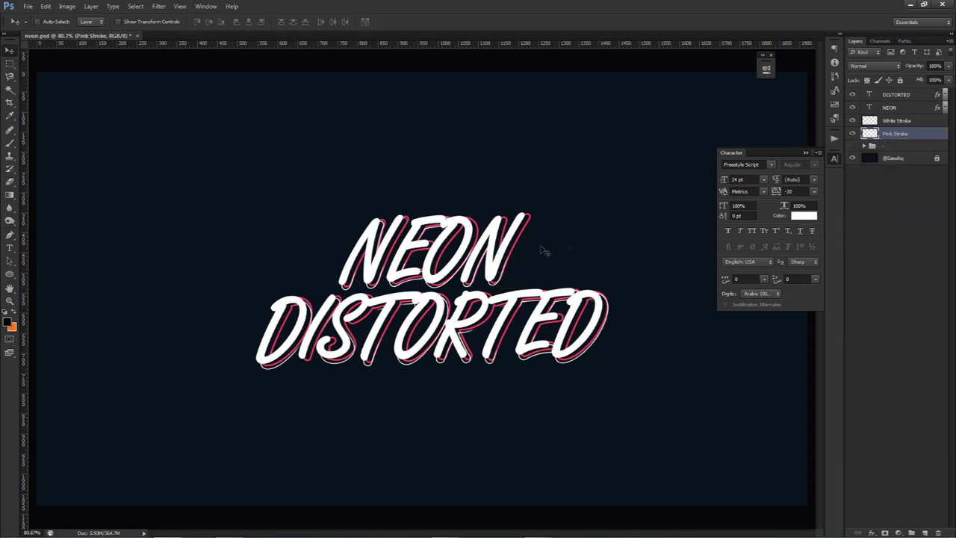
# Erase parts of the pink outline within and between the letters
pyautogui.press('e')
pyautogui.moveTo(482, 248); pyautogui.dragTo(493, 250)
pyautogui.moveTo(468, 216); pyautogui.dragTo(468, 250)
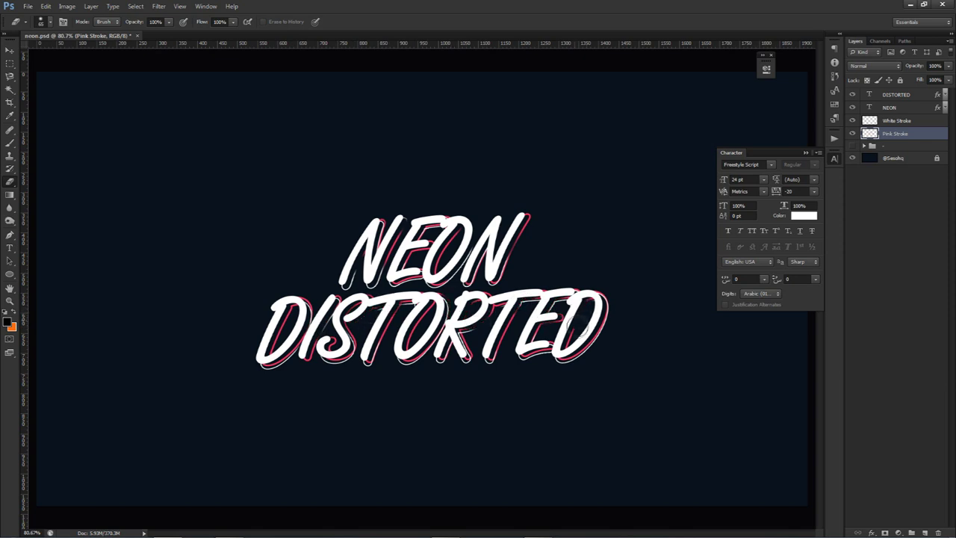
# Merge duplicates of the NEON and DISTORTED text layers into a layer named Pink overlay, placed below Pink Stroke
pyautogui.scroll(-2, 619, 282)
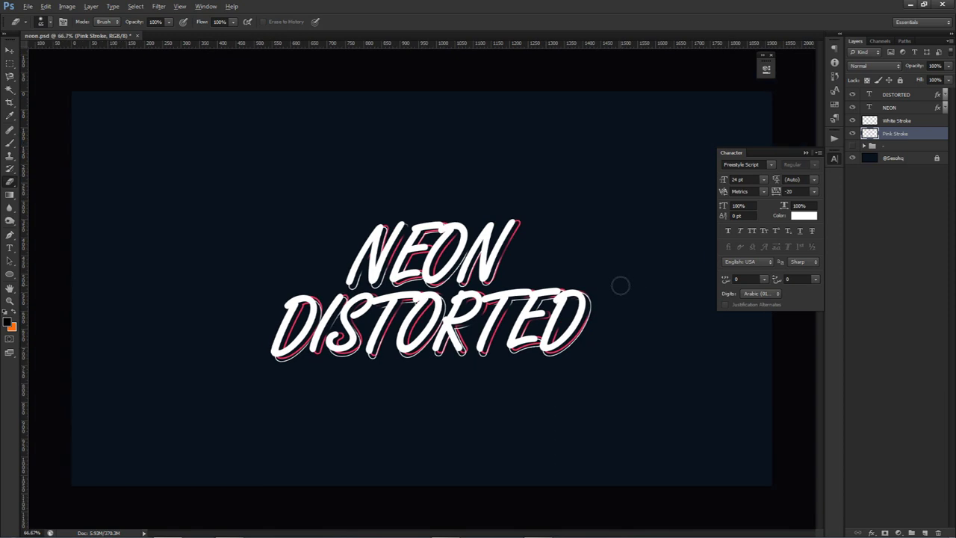
pyautogui.press('alt')
pyautogui.click(910, 97)
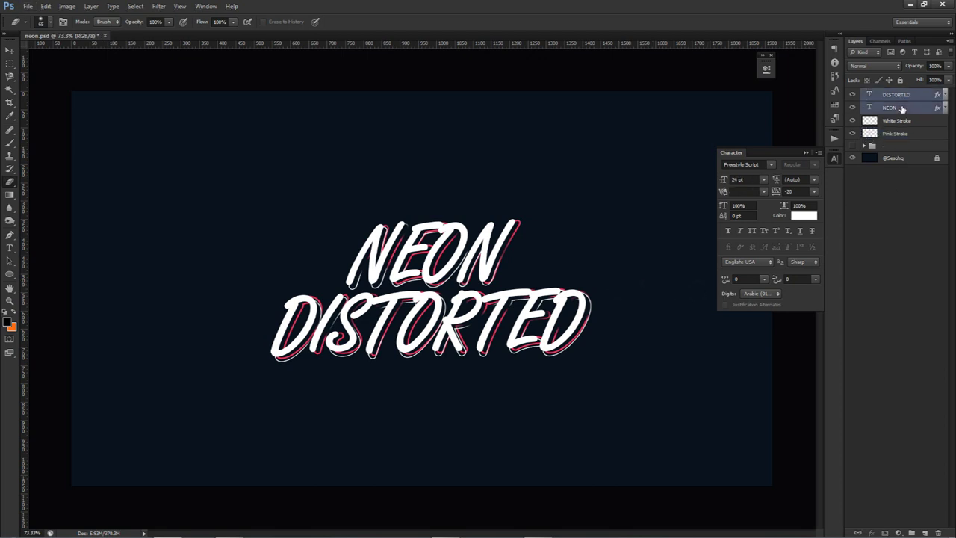
pyautogui.hotkey('ctrl', 'j')
pyautogui.moveTo(909, 96); pyautogui.dragTo(904, 156)
pyautogui.doubleClick(905, 147)
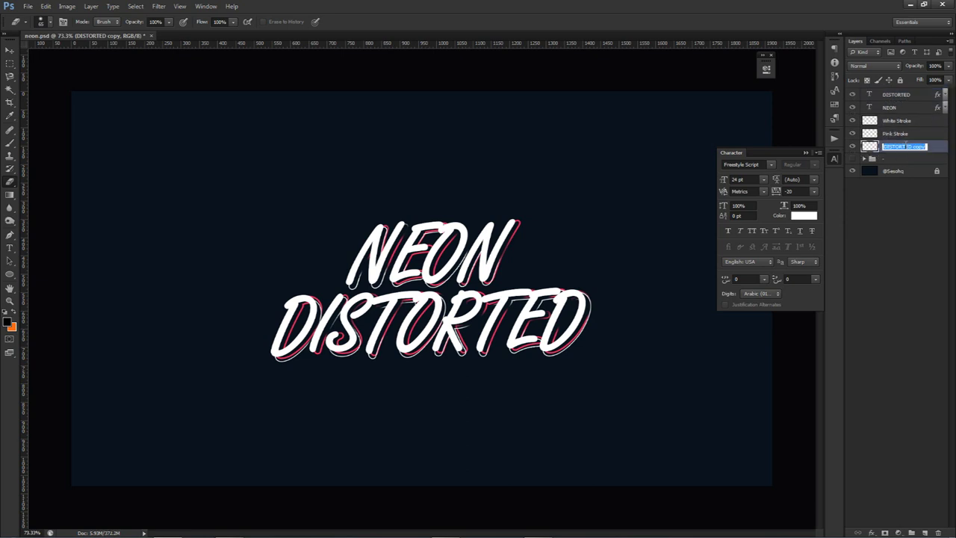
pyautogui.write('OP')
pyautogui.write('nk overlay')
pyautogui.press('Return')
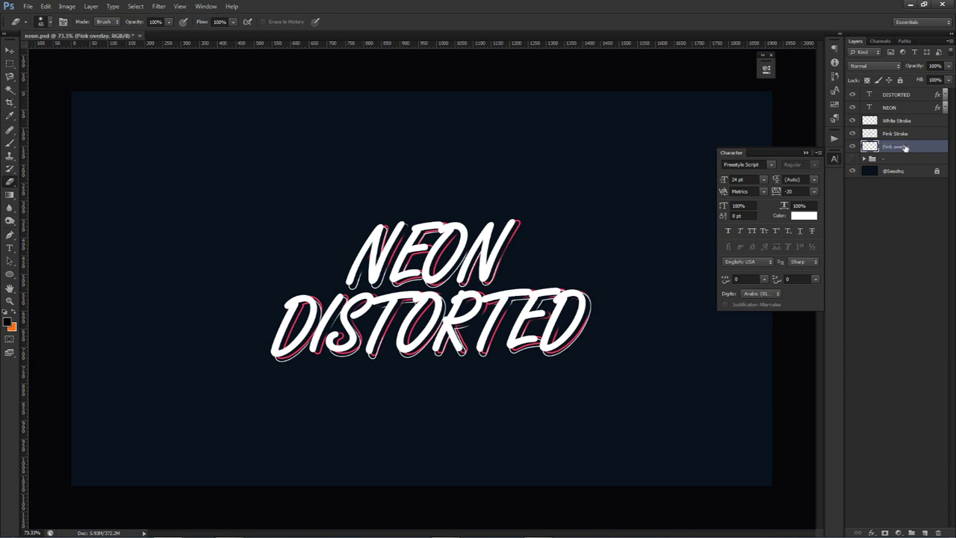
# Add a Color Overlay to the Pink overlay layer, sampling the outline's pink f2325f from the canvas
pyautogui.doubleClick(931, 147)
pyautogui.click(644, 259)
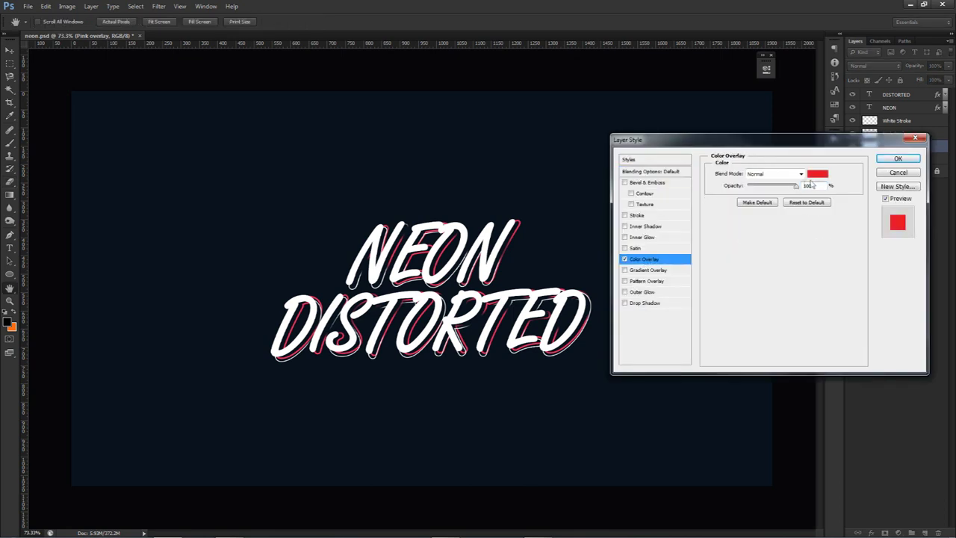
pyautogui.click(817, 174)
pyautogui.click(529, 340)
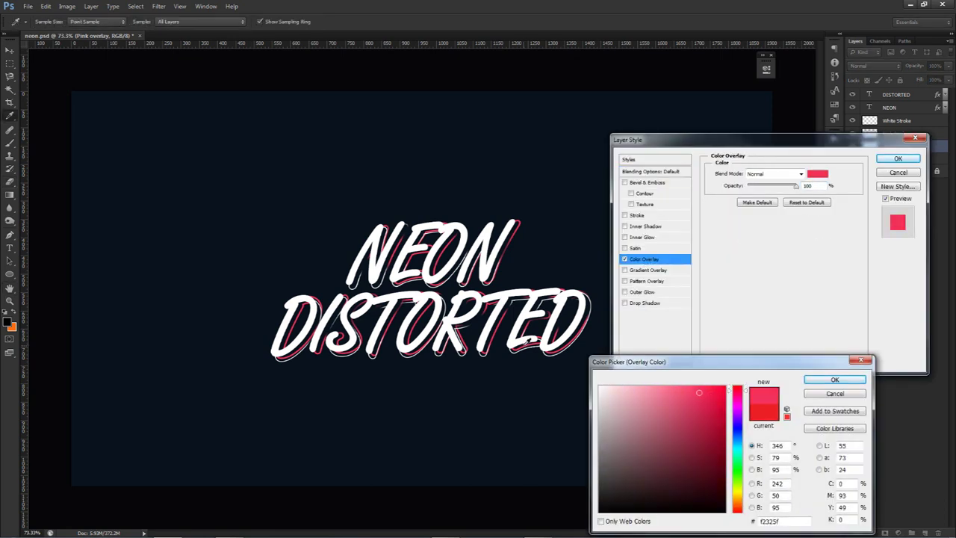
pyautogui.click(845, 392)
pyautogui.click(899, 159)
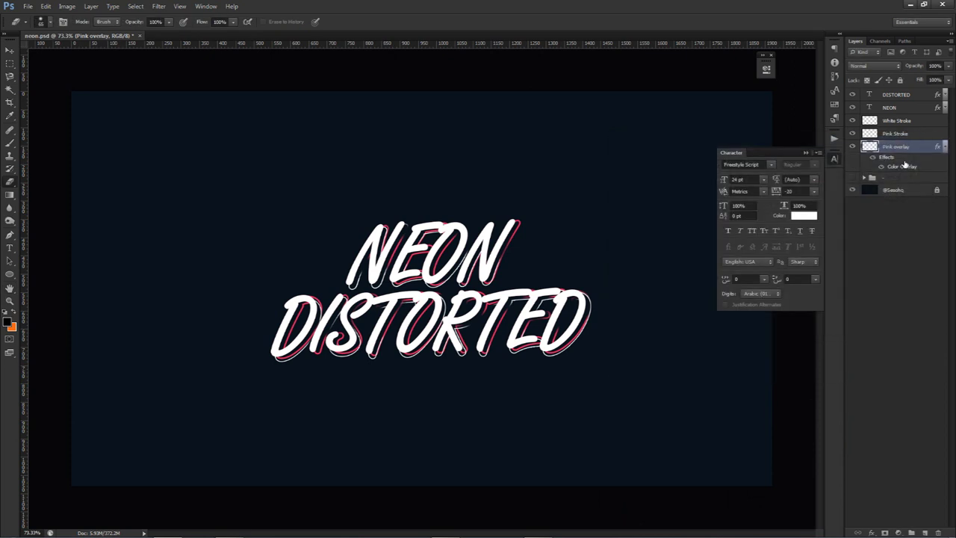
# Offset the Pink overlay lettering about 7 px right and 11 px down, and rasterize its layer style
pyautogui.moveTo(519, 276); pyautogui.dragTo(516, 282)
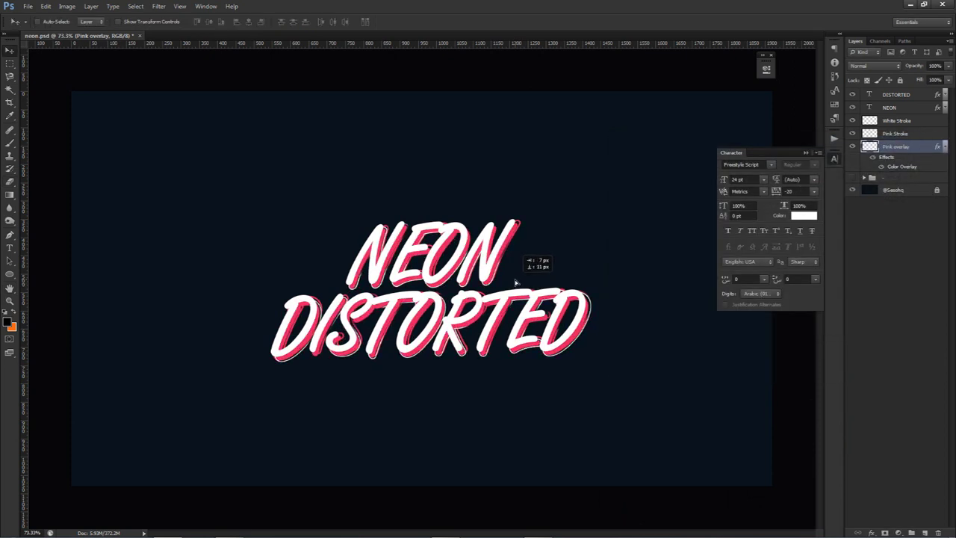
pyautogui.rightClick(905, 148)
pyautogui.click(878, 229)
# Apply a black-to-white Gradient Overlay in Overlay mode at reduced opacity to the Pink overlay layer and rasterize the layer style
pyautogui.doubleClick(921, 150)
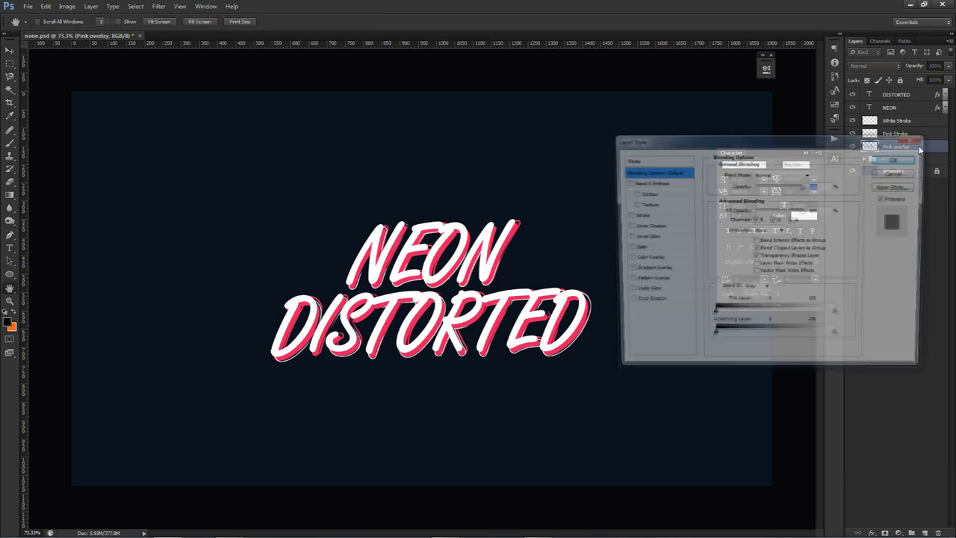
pyautogui.click(650, 270)
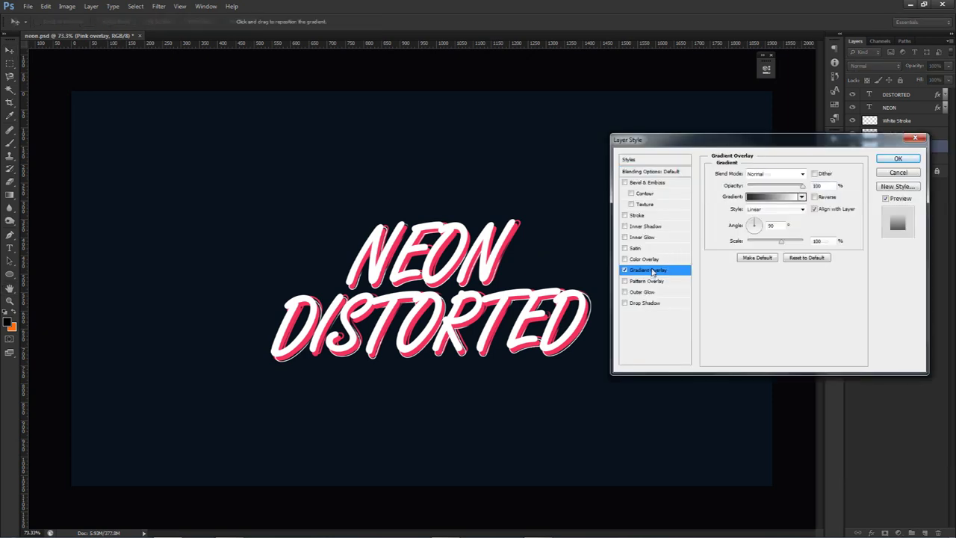
pyautogui.click(779, 174)
pyautogui.click(757, 305)
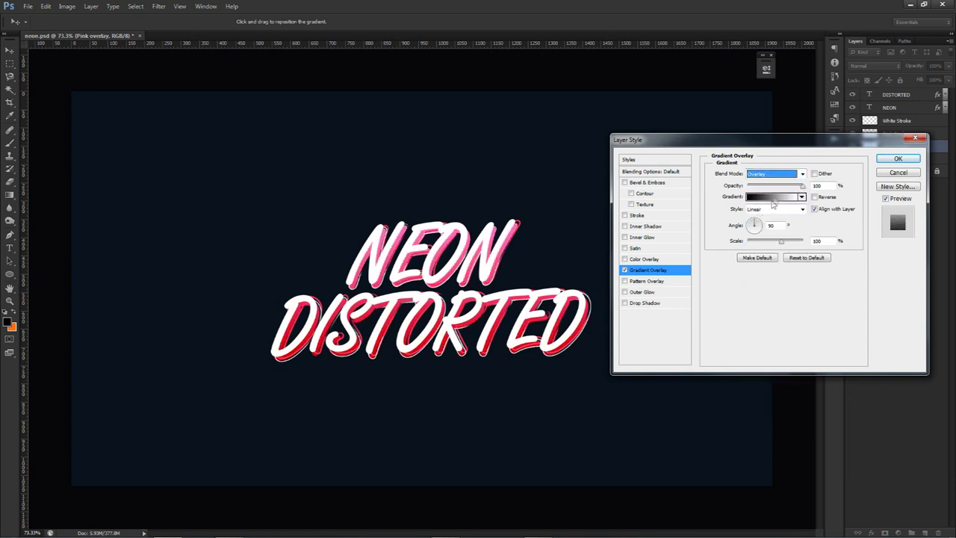
pyautogui.click(772, 186)
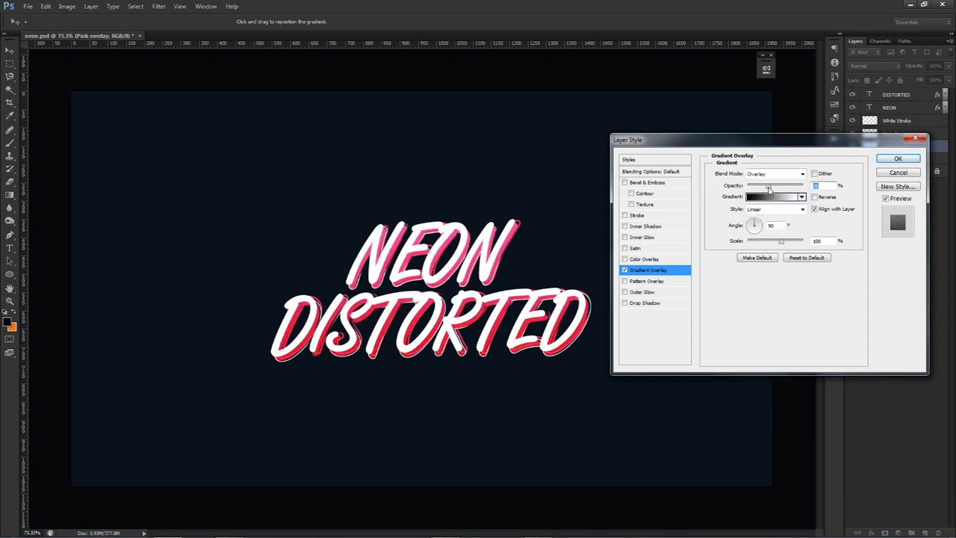
pyautogui.click(898, 160)
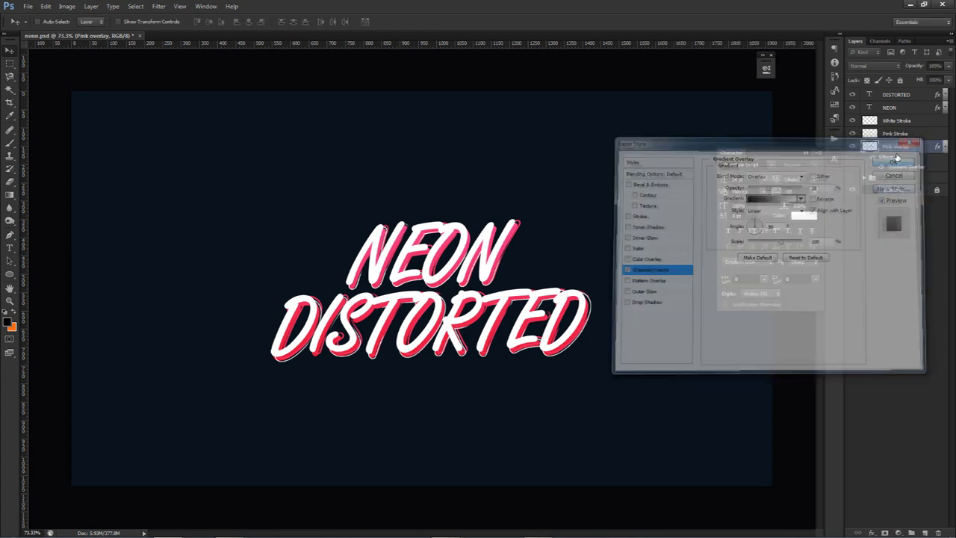
pyautogui.rightClick(897, 149)
pyautogui.click(886, 237)
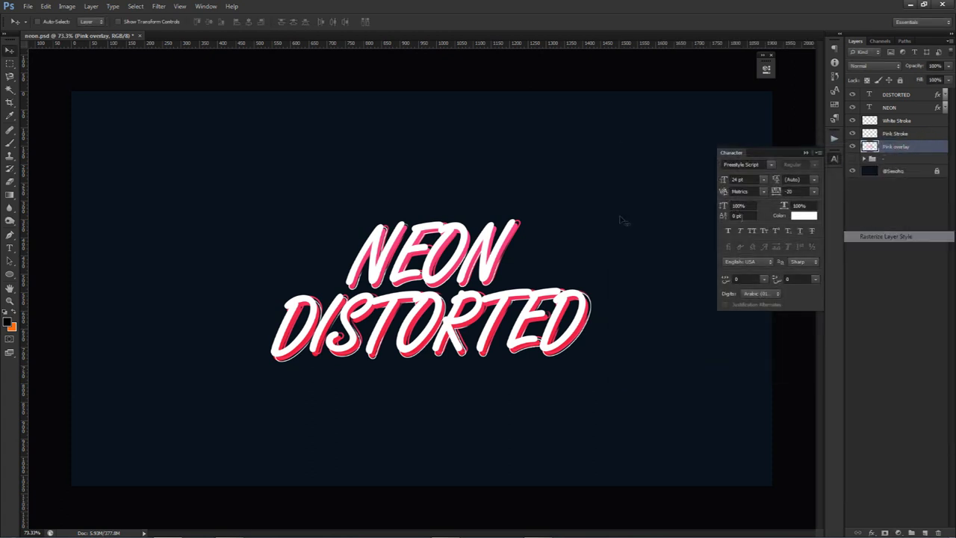
# Erase parts of the Pink overlay behind NEON and DISTORTED, enlarging the eraser to about 122 px
pyautogui.press('e')
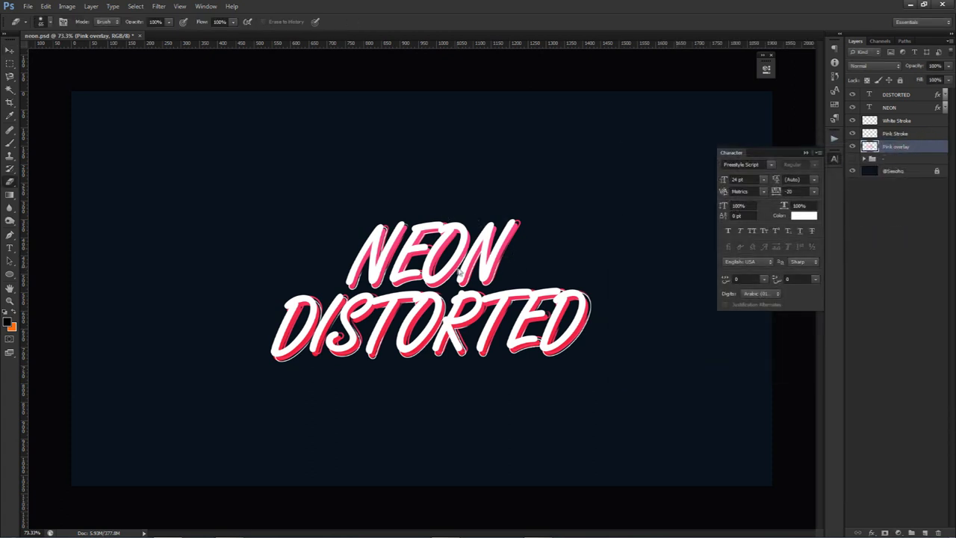
pyautogui.moveTo(390, 278)
pyautogui.mouseDown()
pyautogui.moveTo(384, 231)
pyautogui.moveTo(400, 222)
pyautogui.moveTo(433, 250)
pyautogui.moveTo(432, 234)
pyautogui.moveTo(405, 256)
pyautogui.moveTo(420, 263)
pyautogui.moveTo(473, 239)
pyautogui.moveTo(466, 221)
pyautogui.moveTo(441, 242)
pyautogui.moveTo(472, 236)
pyautogui.moveTo(502, 269)
pyautogui.moveTo(441, 361)
pyautogui.moveTo(414, 325)
pyautogui.moveTo(369, 367)
pyautogui.moveTo(348, 368)
pyautogui.moveTo(358, 351)
pyautogui.moveTo(351, 323)
pyautogui.moveTo(307, 327)
pyautogui.moveTo(270, 352)
pyautogui.mouseUp()
pyautogui.moveTo(478, 332)
pyautogui.mouseDown()
pyautogui.moveTo(506, 322)
pyautogui.moveTo(543, 338)
pyautogui.moveTo(536, 331)
pyautogui.moveTo(555, 317)
pyautogui.moveTo(576, 344)
pyautogui.mouseUp()
pyautogui.keyDown('alt'); pyautogui.rightClick(575, 361); pyautogui.keyUp('alt')
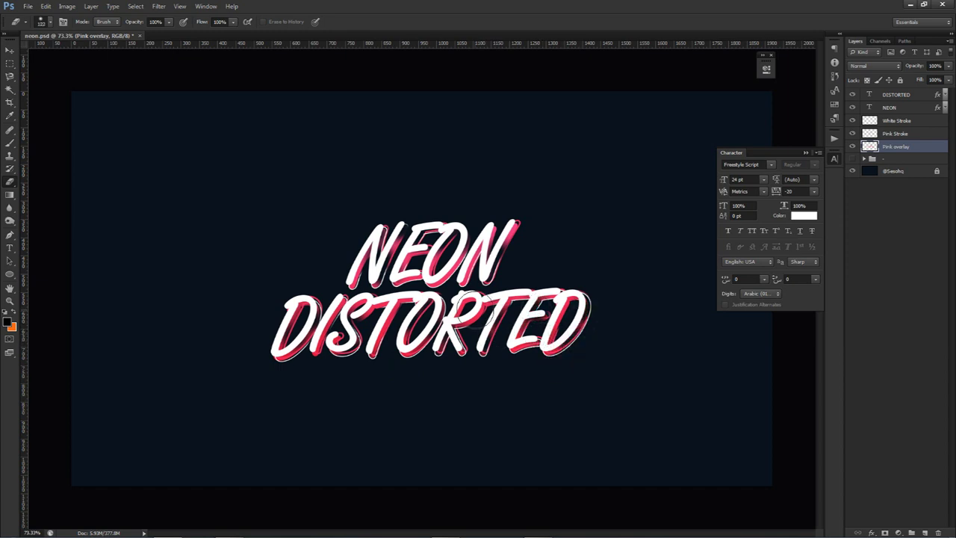
# Create a new layer above Pink overlay and clip it to that layer
pyautogui.click(926, 533)
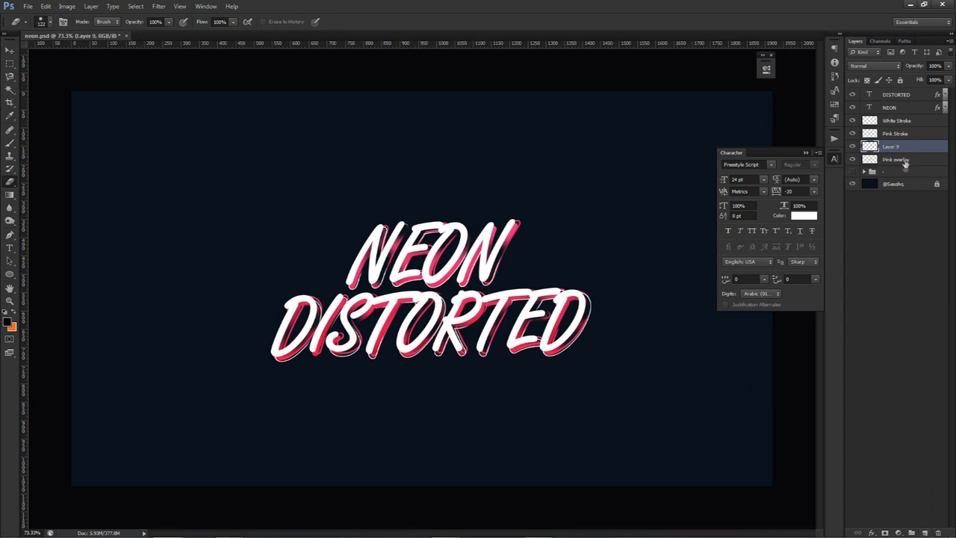
pyautogui.rightClick(905, 148)
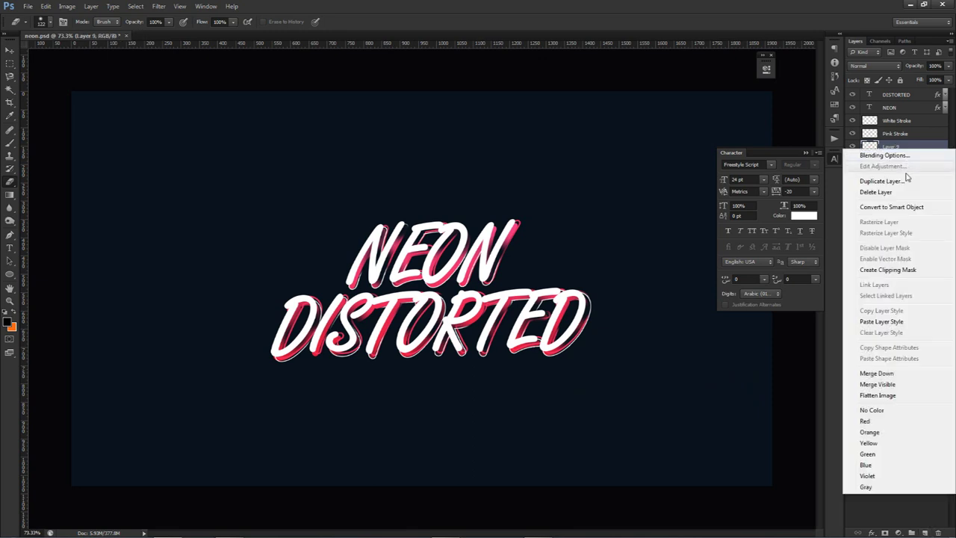
pyautogui.click(888, 269)
# Paint light blue patches over the pink shadow of both words with a soft brush of about 150 px, undoing the last stroke
pyautogui.press('b')
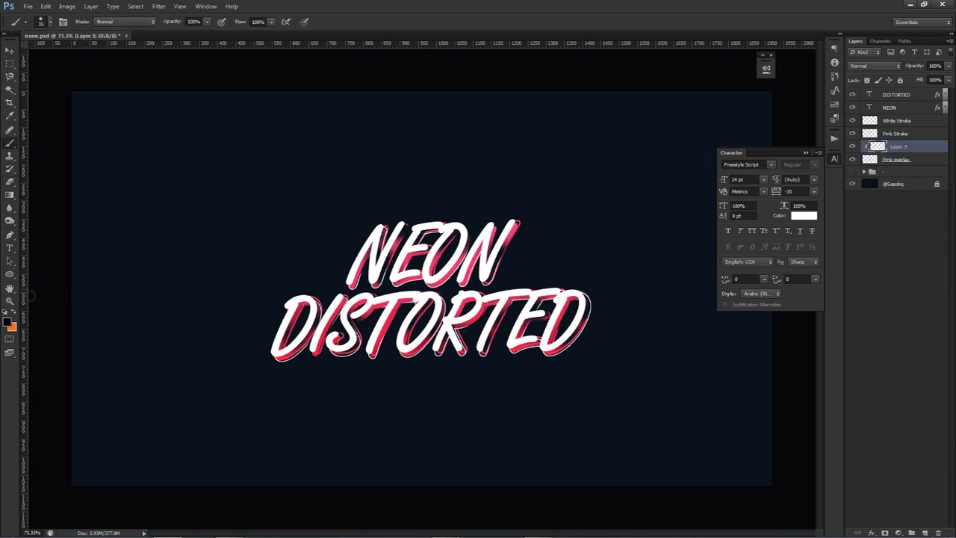
pyautogui.click(9, 323)
pyautogui.click(701, 408)
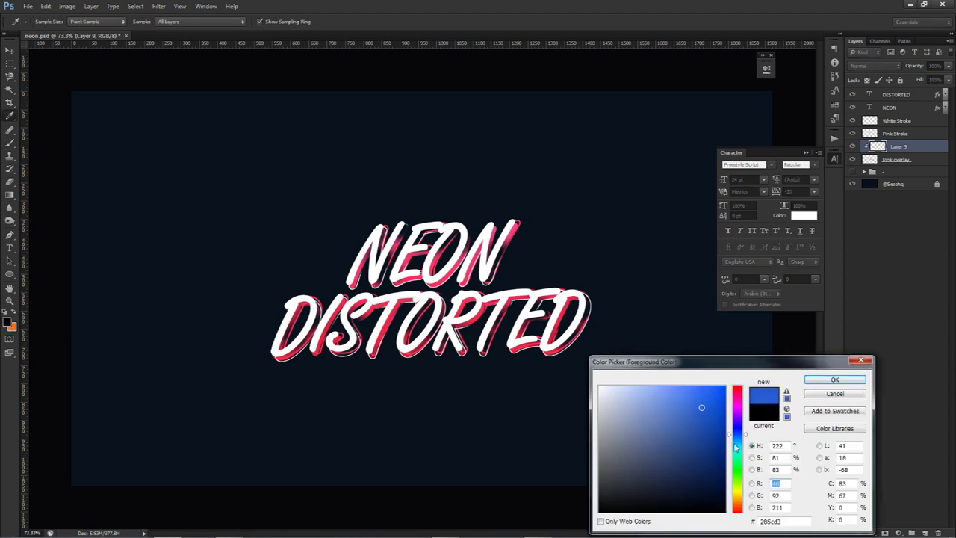
pyautogui.click(736, 446)
pyautogui.click(830, 379)
pyautogui.moveTo(494, 357); pyautogui.dragTo(539, 354)
pyautogui.click(567, 322)
pyautogui.click(584, 298)
pyautogui.click(405, 261)
pyautogui.click(348, 261)
pyautogui.moveTo(347, 260)
pyautogui.mouseDown()
pyautogui.moveTo(378, 340)
pyautogui.moveTo(463, 329)
pyautogui.moveTo(340, 342)
pyautogui.moveTo(317, 357)
pyautogui.mouseUp()
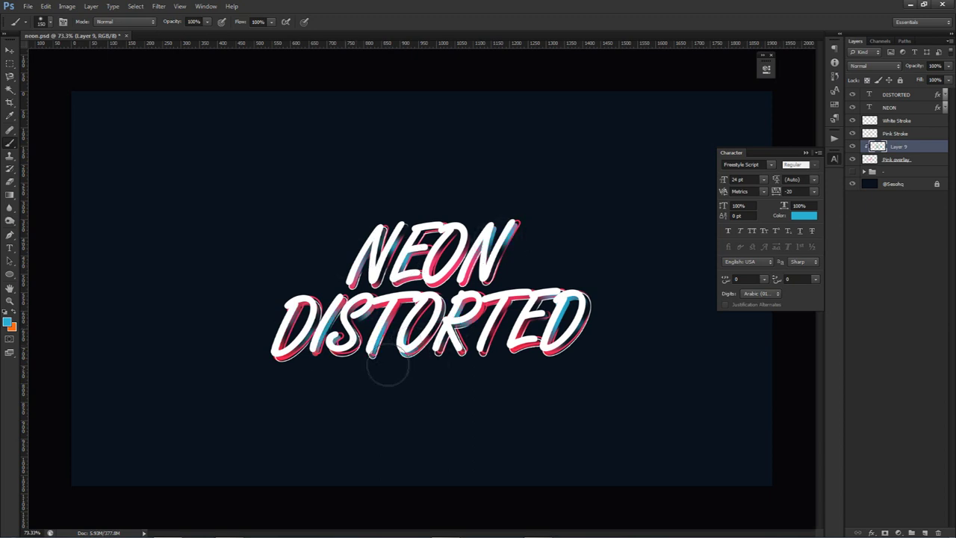
pyautogui.hotkey('ctrl', 'z')
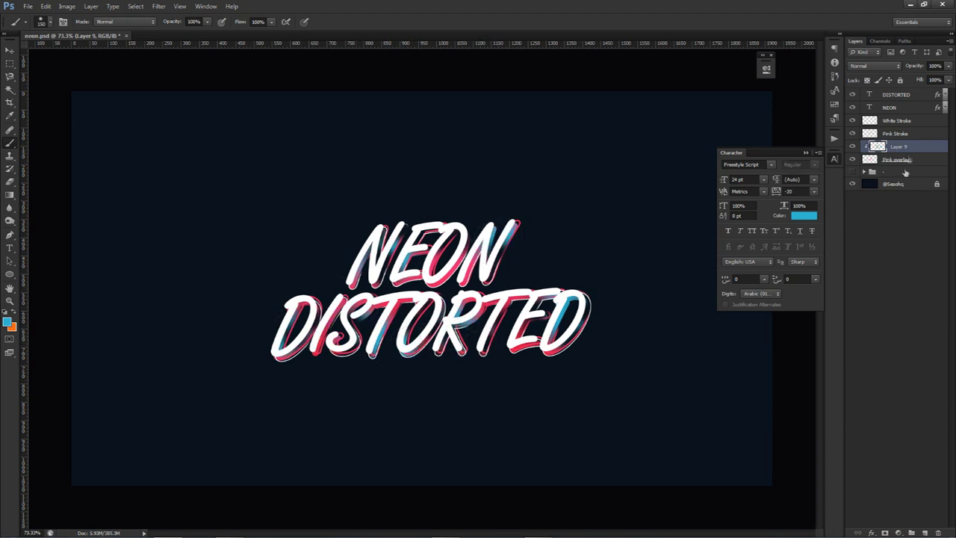
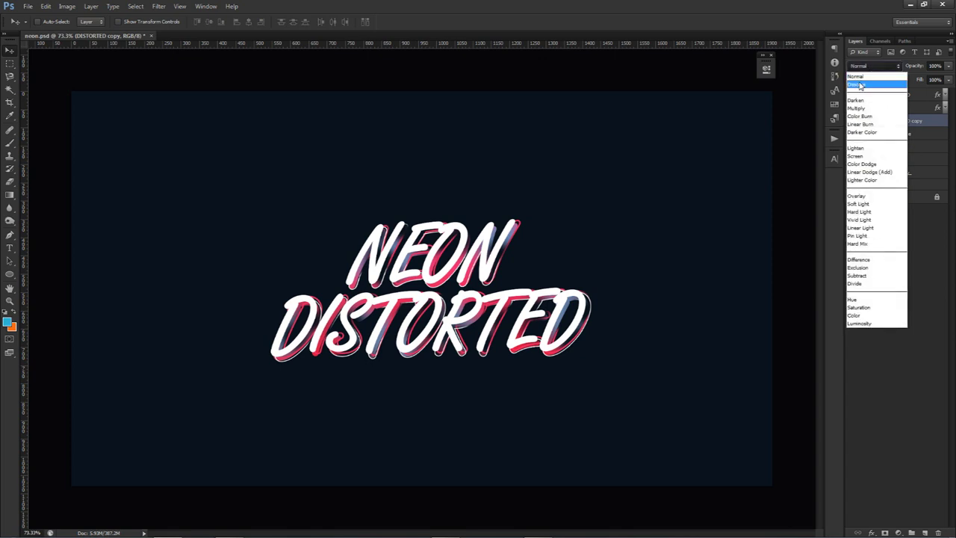
# Enlarge the merged DISTORTED copy layer slightly so it extends past the edges of both words
pyautogui.press('Escape')
pyautogui.hotkey('ctrl', 't')
pyautogui.moveTo(588, 217); pyautogui.dragTo(594, 213)
pyautogui.press('Return')
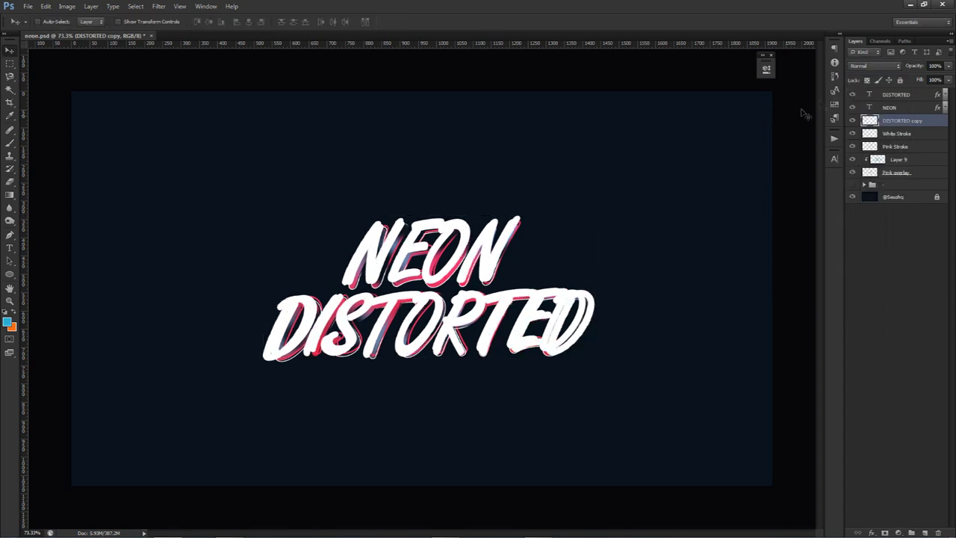
# Rename the DISTORTED copy layer as Dissolve and set it to Dissolve blending at 5% opacity
pyautogui.doubleClick(901, 120)
pyautogui.write('Dis')
pyautogui.press('Return')
pyautogui.click(874, 66)
pyautogui.click(867, 75)
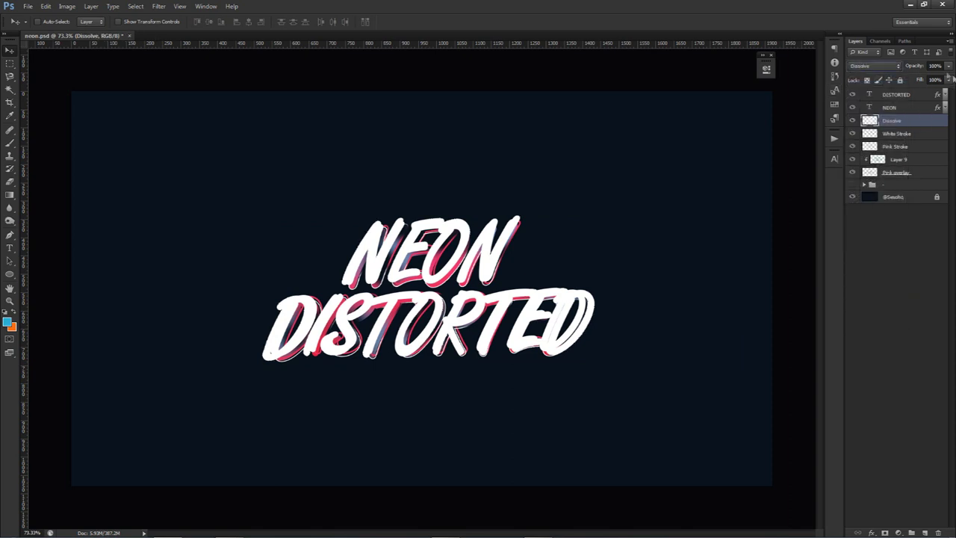
pyautogui.click(948, 66)
pyautogui.moveTo(946, 78); pyautogui.dragTo(900, 78)
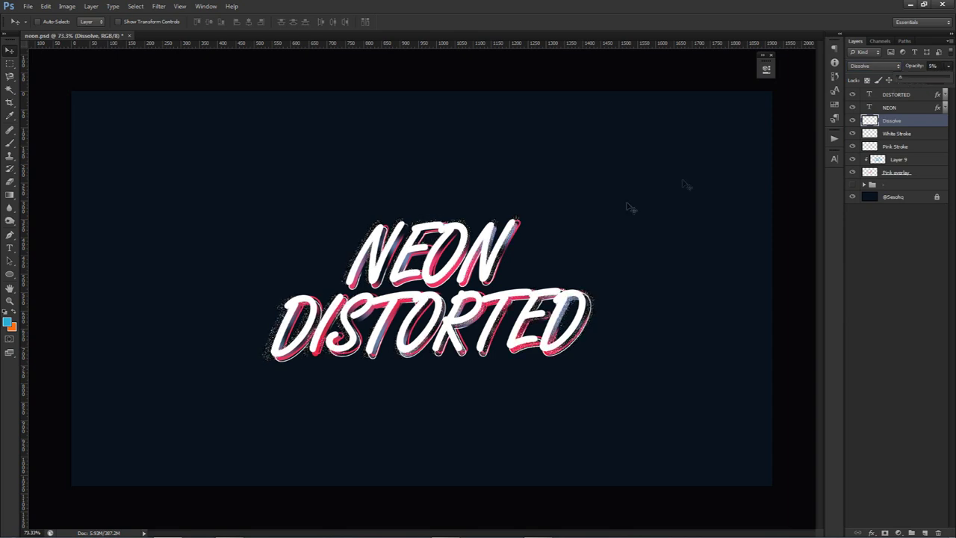
# Colorize the Dissolve layer pink using Hue/Saturation with hue 329, saturation 81 and lightness -36
pyautogui.hotkey('ctrl', 'u')
pyautogui.click(852, 434)
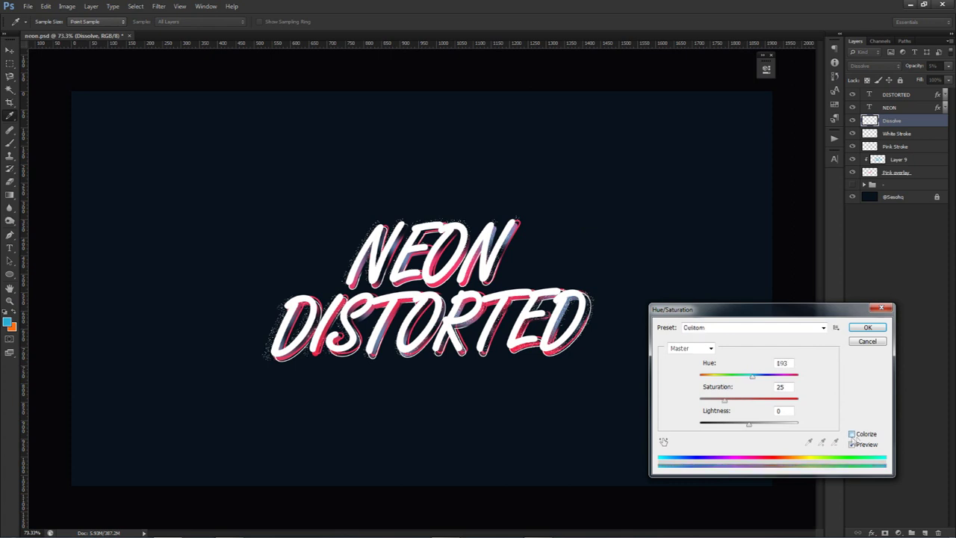
pyautogui.moveTo(745, 429); pyautogui.dragTo(731, 425)
pyautogui.click(780, 400)
pyautogui.moveTo(753, 375); pyautogui.dragTo(791, 382)
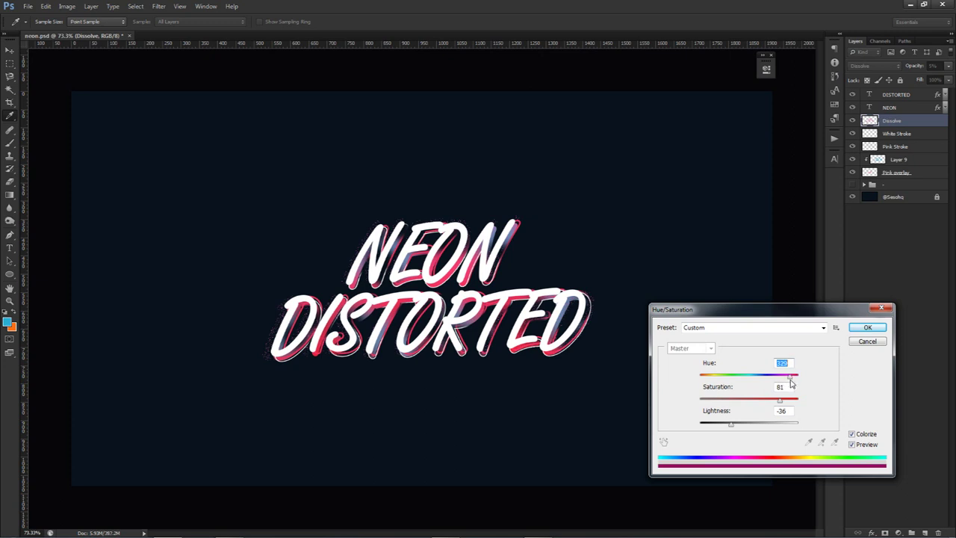
pyautogui.click(867, 330)
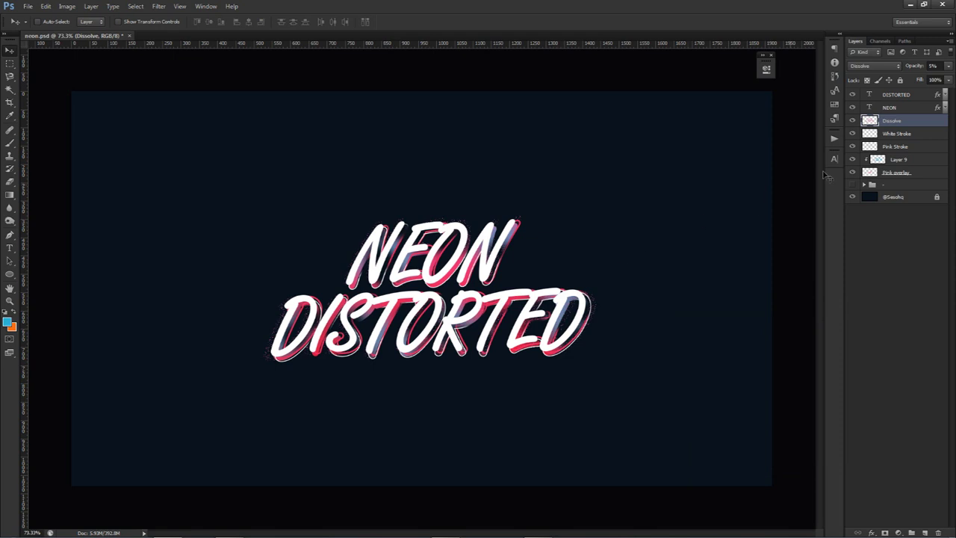
# Create a new layer beneath Pink overlay and choose a medium pink as the foreground colour
pyautogui.click(885, 185)
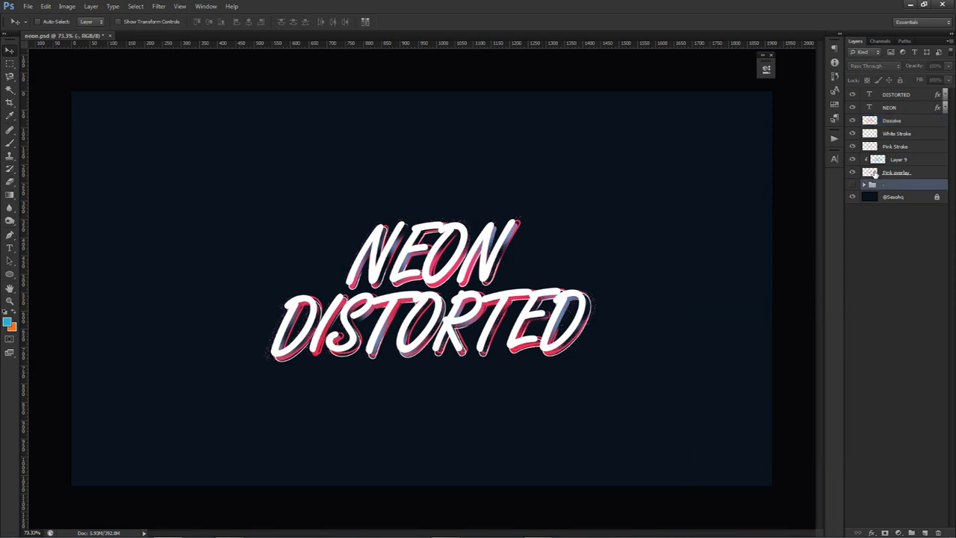
pyautogui.click(926, 532)
pyautogui.click(8, 322)
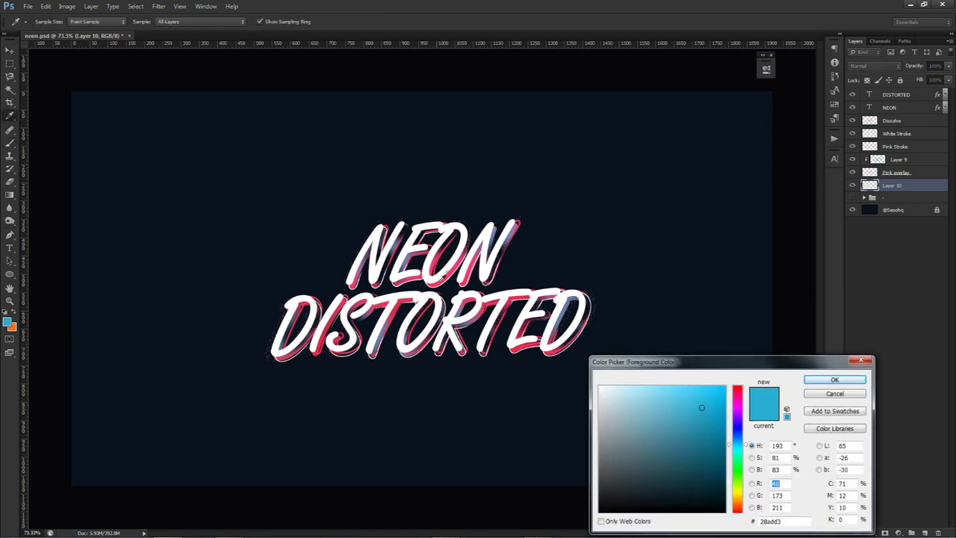
pyautogui.click(443, 279)
pyautogui.moveTo(676, 429)
pyautogui.mouseDown()
pyautogui.moveTo(668, 434)
pyautogui.moveTo(688, 426)
pyautogui.moveTo(671, 428)
pyautogui.mouseUp()
pyautogui.click(738, 402)
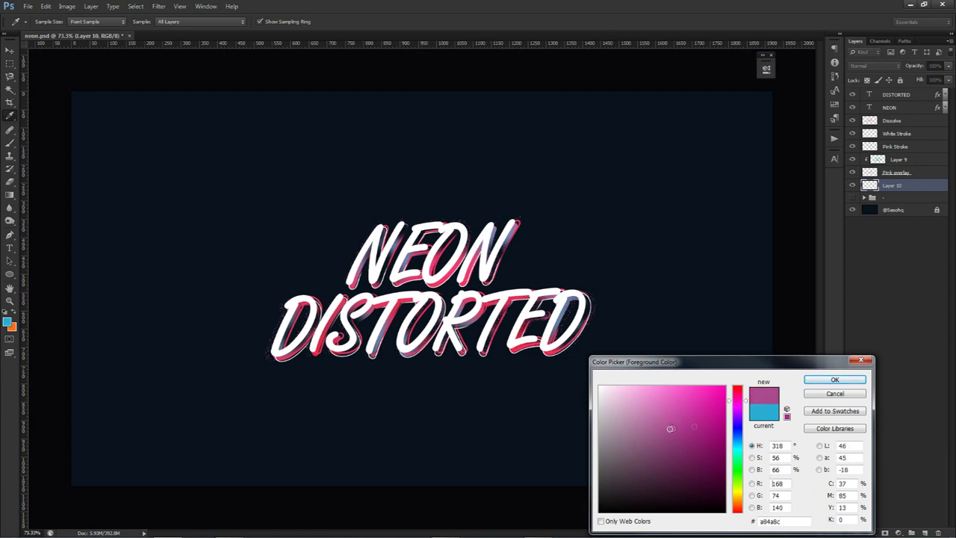
pyautogui.moveTo(737, 406); pyautogui.dragTo(738, 395)
pyautogui.click(677, 414)
pyautogui.click(822, 381)
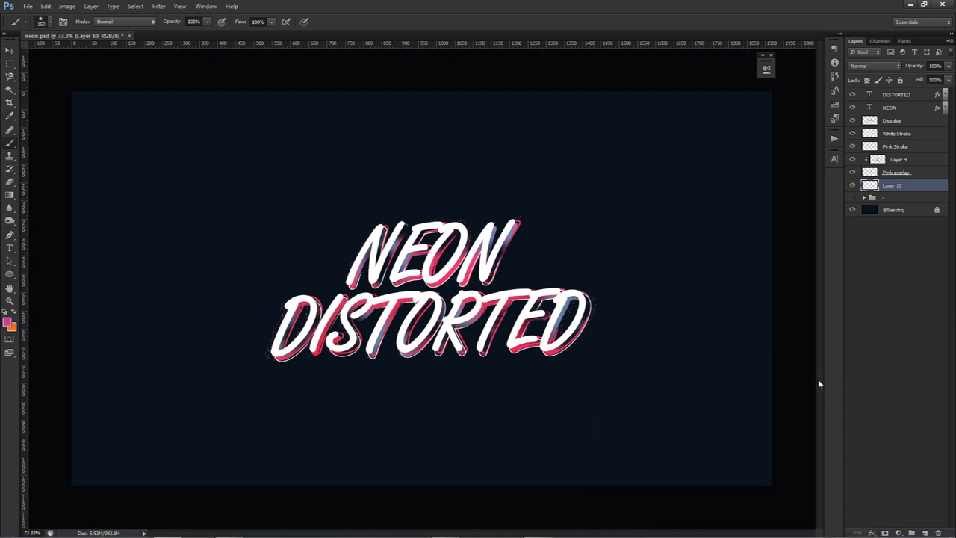
# Paint a large soft pink glow behind both words with a brush of about 417 px and lower its layer opacity
pyautogui.moveTo(459, 322)
pyautogui.mouseDown()
pyautogui.moveTo(502, 328)
pyautogui.moveTo(498, 306)
pyautogui.moveTo(437, 254)
pyautogui.moveTo(368, 261)
pyautogui.moveTo(337, 321)
pyautogui.moveTo(377, 333)
pyautogui.moveTo(486, 334)
pyautogui.moveTo(523, 303)
pyautogui.mouseUp()
pyautogui.moveTo(556, 273)
pyautogui.mouseDown()
pyautogui.moveTo(448, 224)
pyautogui.moveTo(374, 213)
pyautogui.moveTo(267, 341)
pyautogui.moveTo(536, 335)
pyautogui.moveTo(559, 320)
pyautogui.mouseUp()
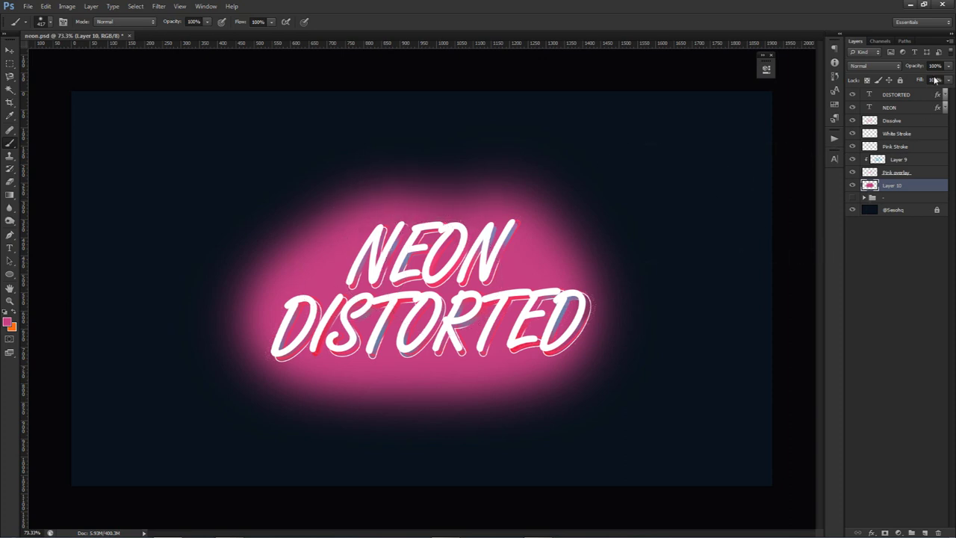
pyautogui.press('v')
pyautogui.moveTo(536, 292); pyautogui.dragTo(554, 291)
pyautogui.click(948, 65)
pyautogui.moveTo(923, 79); pyautogui.dragTo(919, 79)
# Create a new layer beneath Layer 10 and choose a brighter pink as the foreground colour
pyautogui.click(925, 533)
pyautogui.moveTo(913, 195); pyautogui.dragTo(895, 202)
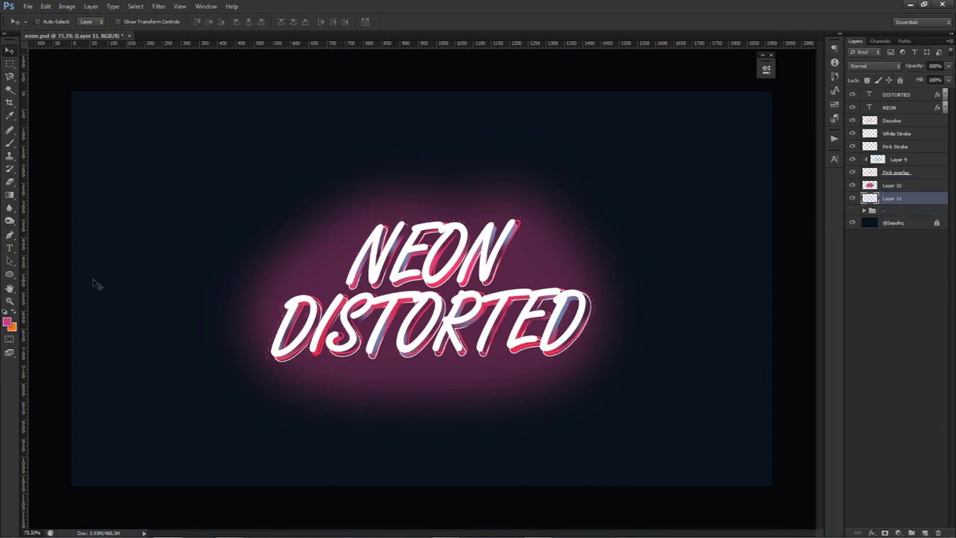
pyautogui.click(8, 322)
pyautogui.moveTo(698, 403); pyautogui.dragTo(681, 397)
pyautogui.click(835, 380)
# Paint soft pink spots beside NEON's first letter and behind the middle and lower edge of DISTORTED with a brush of about 335 px
pyautogui.press('b')
pyautogui.moveTo(471, 319); pyautogui.dragTo(448, 318)
pyautogui.click(351, 267)
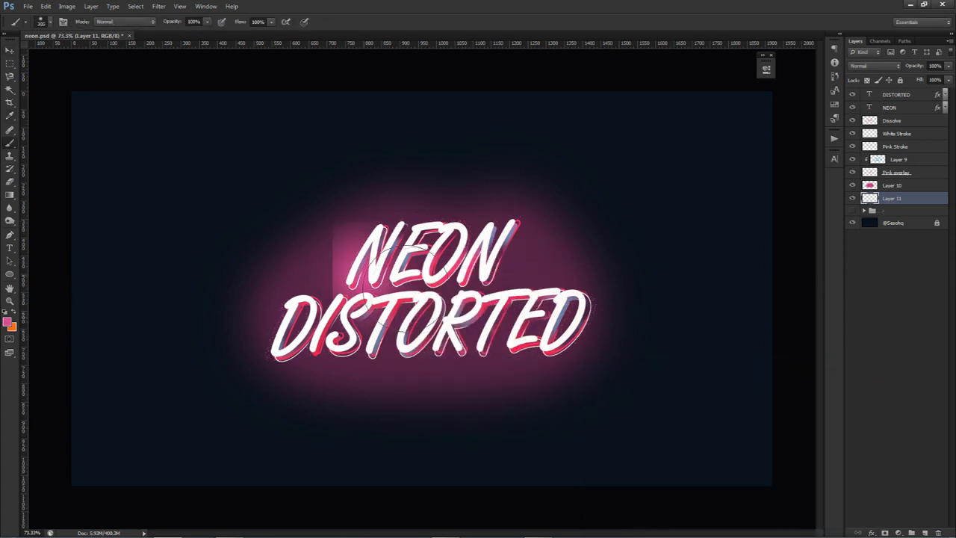
pyautogui.click(505, 305)
pyautogui.click(397, 332)
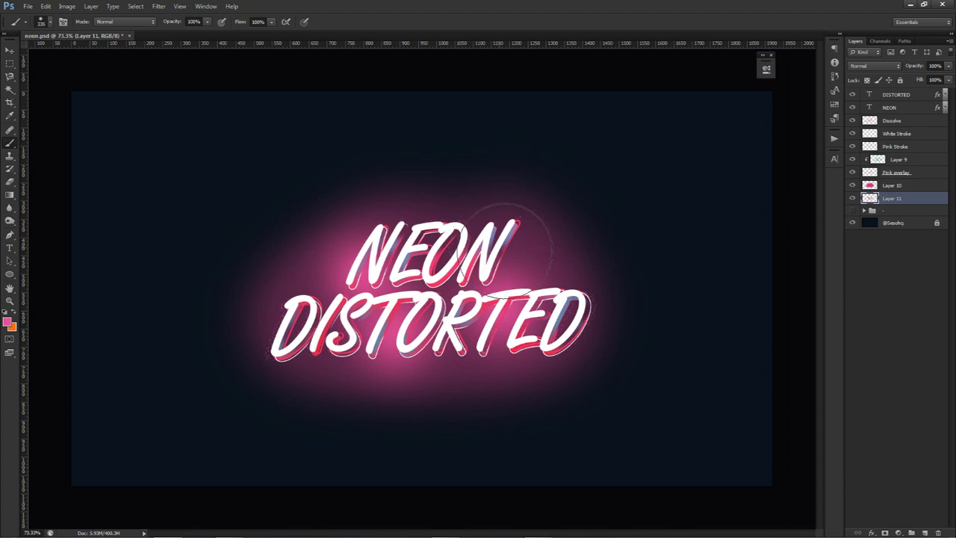
# Set Layer 11 to Vivid Light at 57% opacity and place it above Layer 10
pyautogui.click(871, 66)
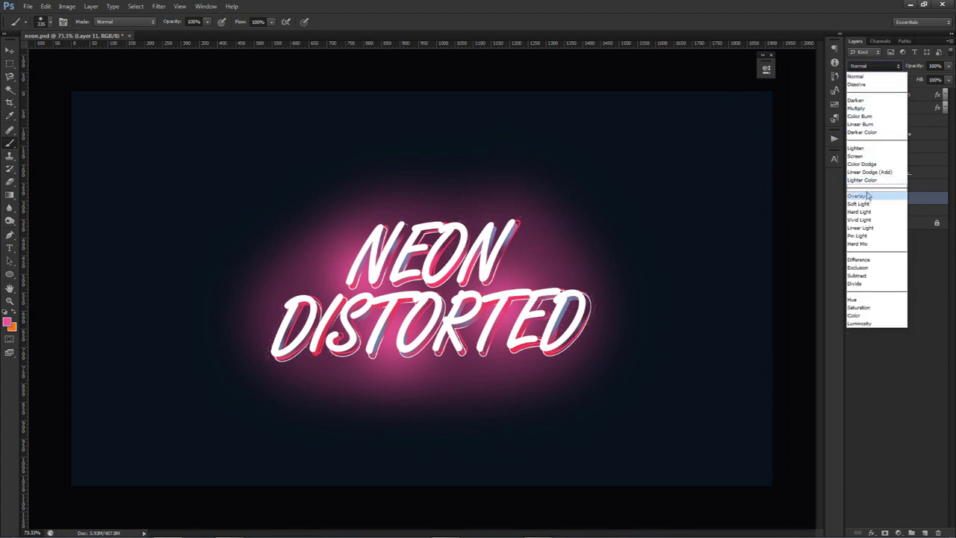
pyautogui.click(863, 218)
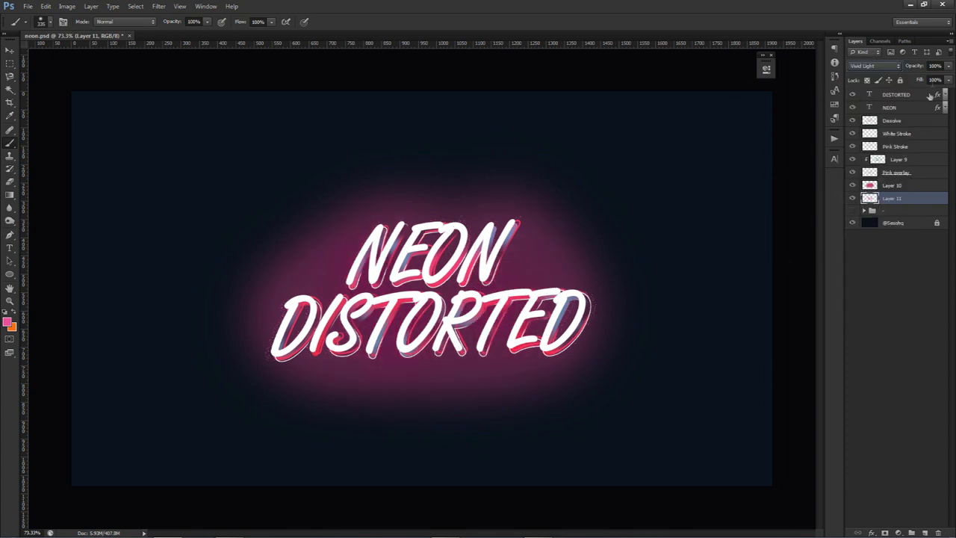
pyautogui.moveTo(875, 200); pyautogui.dragTo(901, 184)
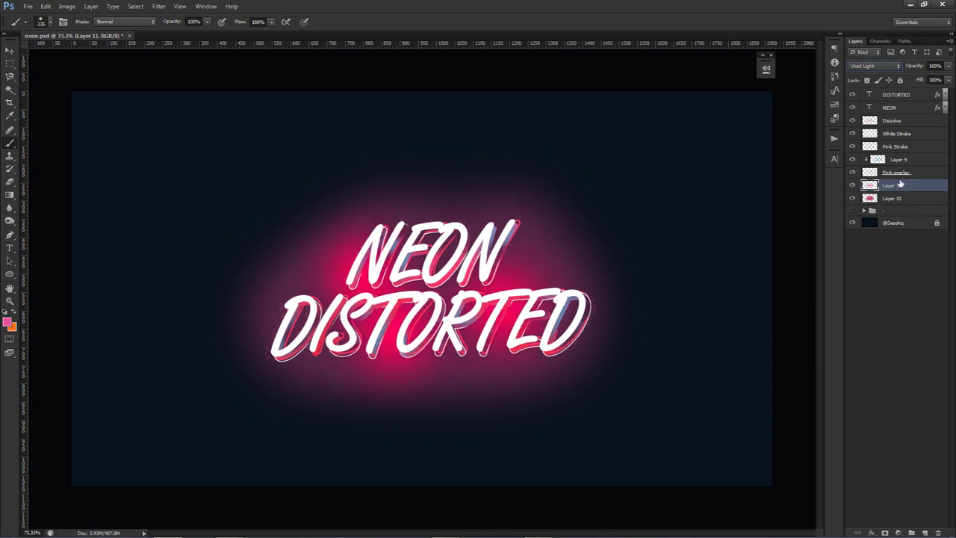
pyautogui.click(947, 67)
pyautogui.moveTo(926, 79); pyautogui.dragTo(922, 79)
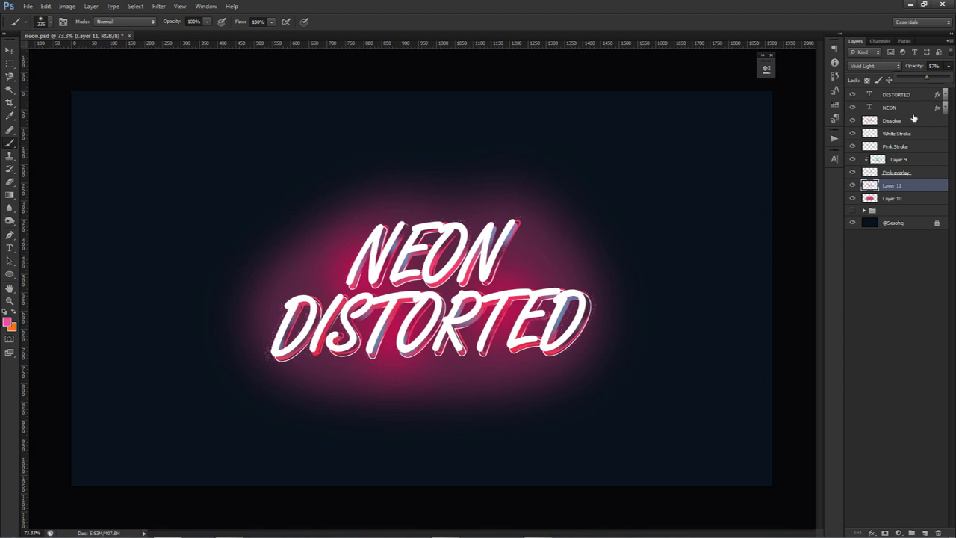
# Paint soft reddish-pink patches over both words on a new top layer and set its blending to Linear Dodge (Add)
pyautogui.click(906, 96)
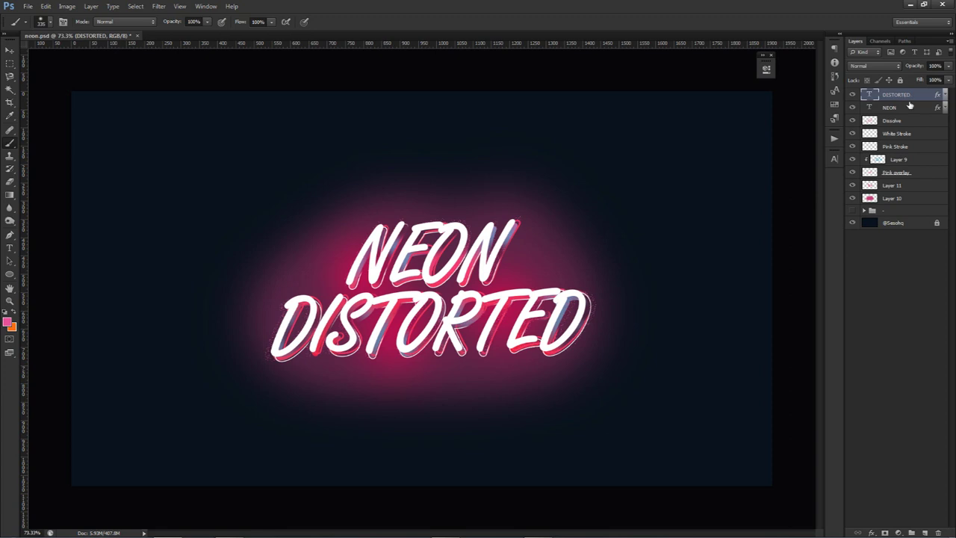
pyautogui.click(925, 531)
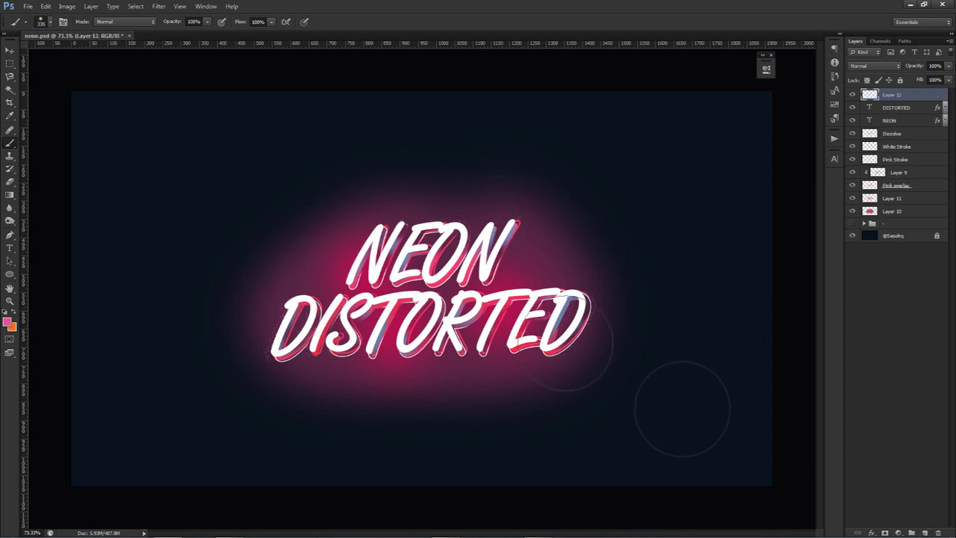
pyautogui.keyDown('alt'); pyautogui.click(393, 311); pyautogui.keyUp('alt')
pyautogui.moveTo(376, 318)
pyautogui.mouseDown()
pyautogui.moveTo(388, 315)
pyautogui.moveTo(371, 294)
pyautogui.mouseUp()
pyautogui.click(358, 233)
pyautogui.moveTo(523, 314); pyautogui.dragTo(407, 317)
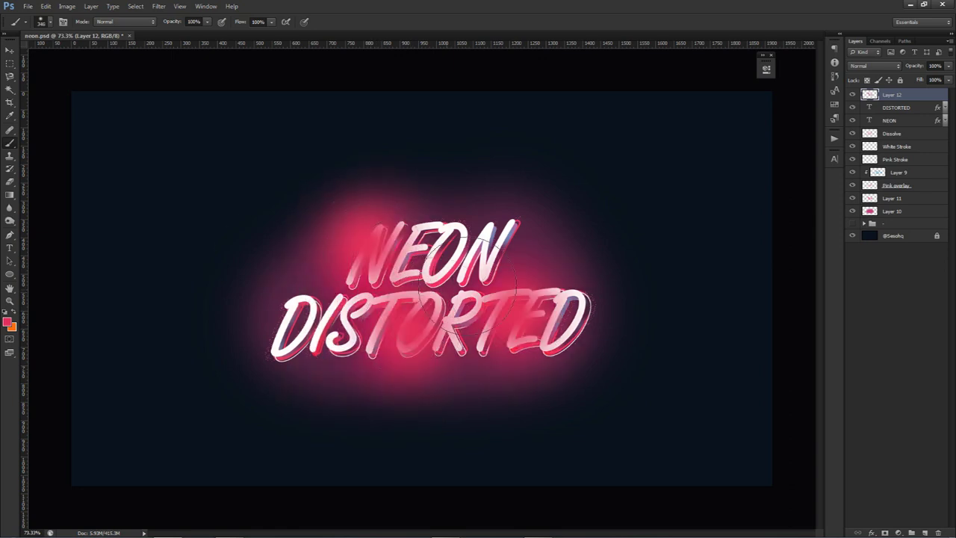
pyautogui.click(880, 66)
pyautogui.click(869, 171)
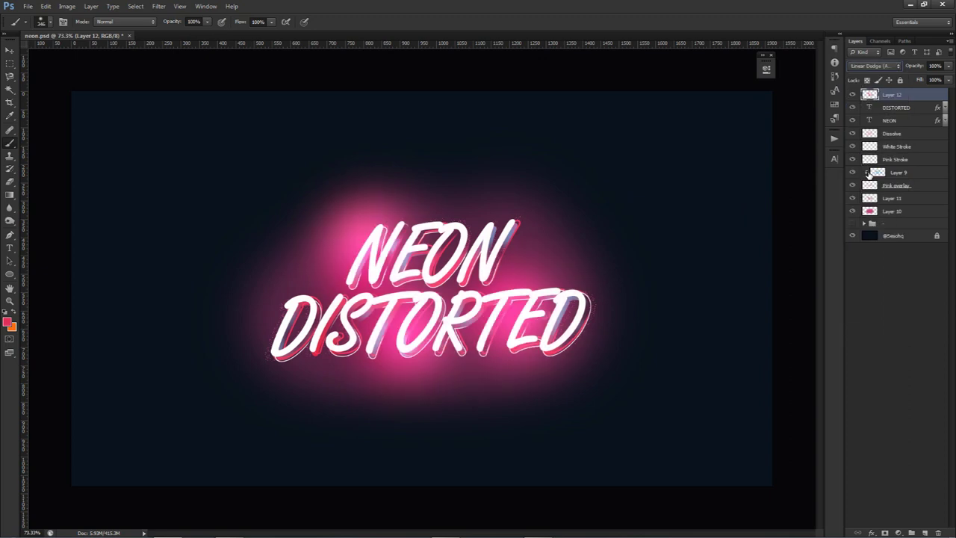
pyautogui.moveTo(340, 218); pyautogui.dragTo(345, 223)
pyautogui.click(313, 202)
pyautogui.click(313, 231)
pyautogui.hotkey('ctrl', 'z')
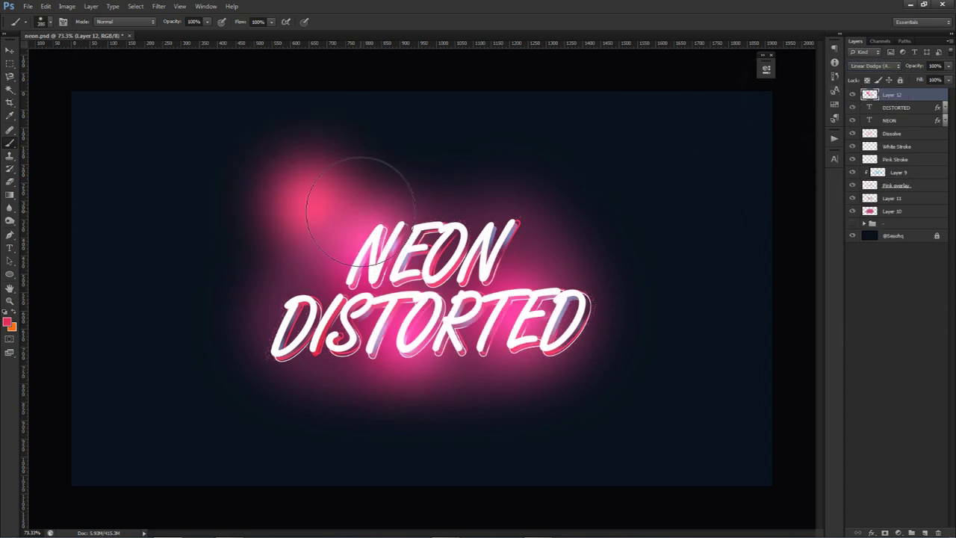
pyautogui.hotkey('ctrl', 'alt', 'z')
# Erase the glow patch around the start of NEON with a soft eraser and set Layer 12's opacity to 65%
pyautogui.press('e')
pyautogui.moveTo(318, 216)
pyautogui.mouseDown()
pyautogui.moveTo(340, 213)
pyautogui.moveTo(339, 225)
pyautogui.moveTo(377, 193)
pyautogui.mouseUp()
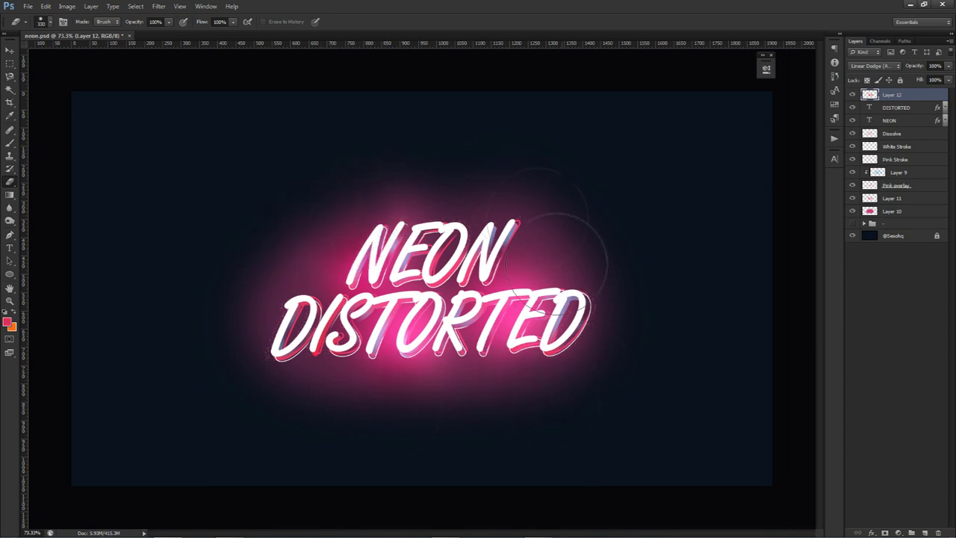
pyautogui.press('v')
pyautogui.click(935, 65)
pyautogui.write('65')
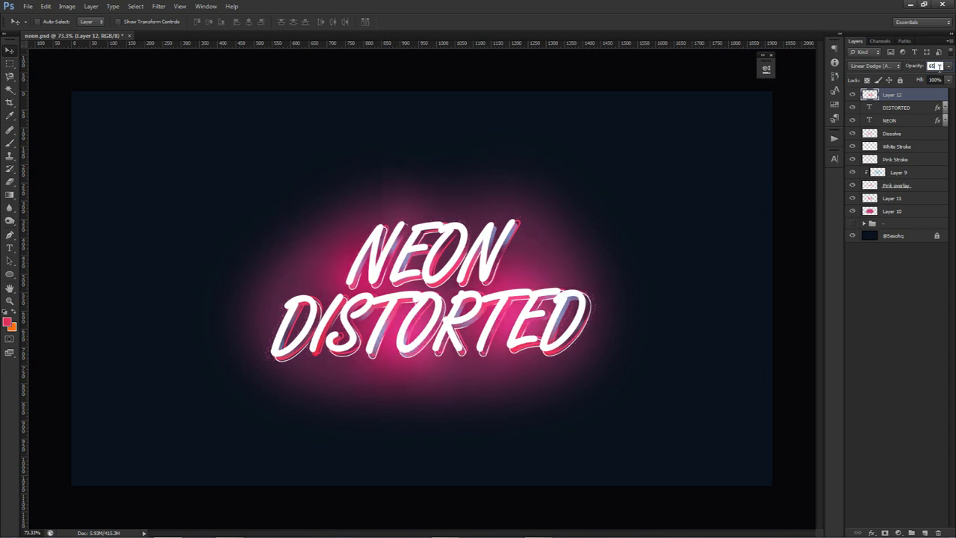
pyautogui.click(889, 281)
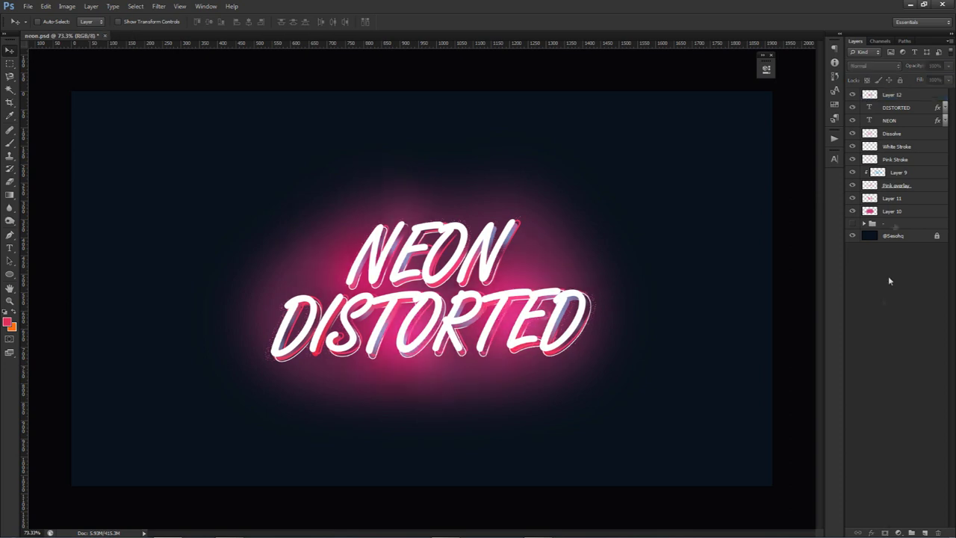
# Duplicate all layers from Layer 12 down to the background and merge the copies into one layer
pyautogui.click(901, 97)
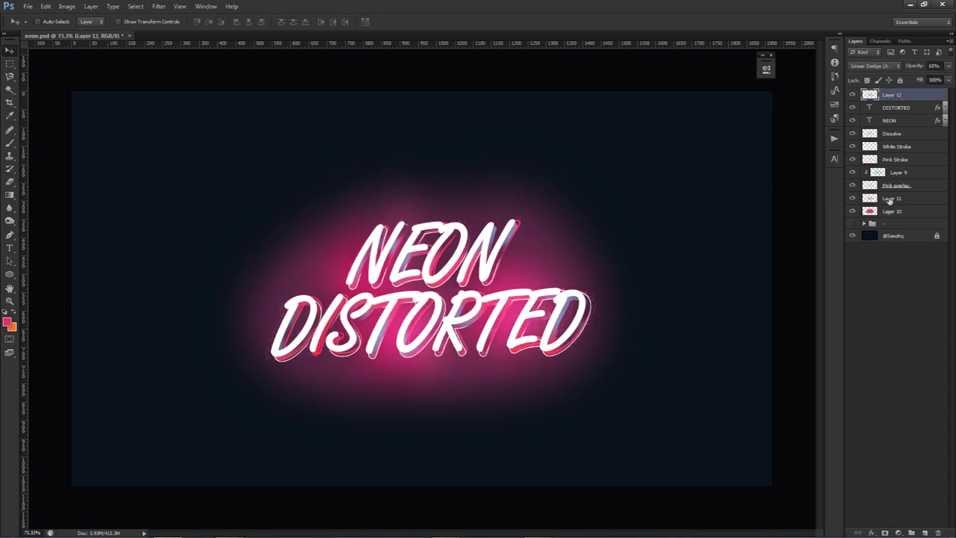
pyautogui.keyDown('shift'); pyautogui.click(890, 237); pyautogui.keyUp('shift')
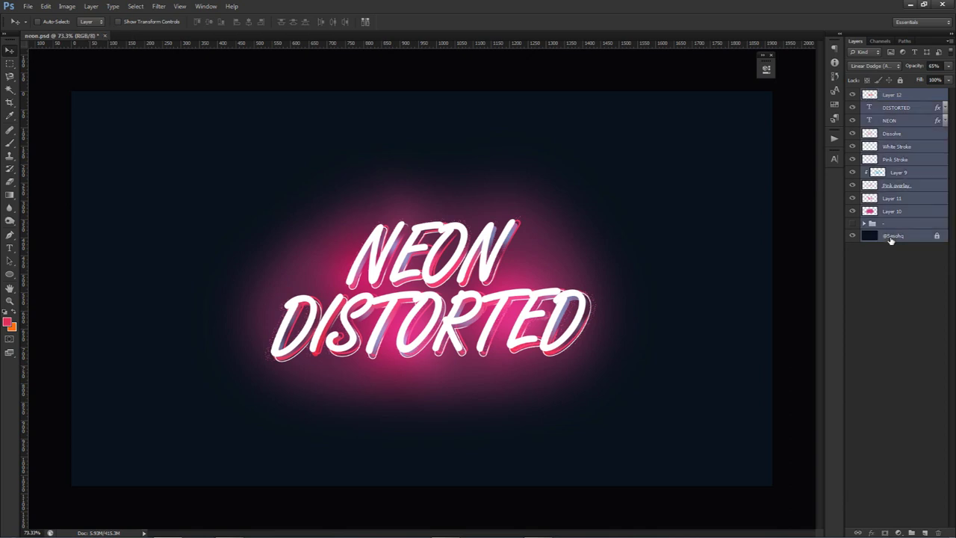
pyautogui.hotkey('ctrl', 'j')
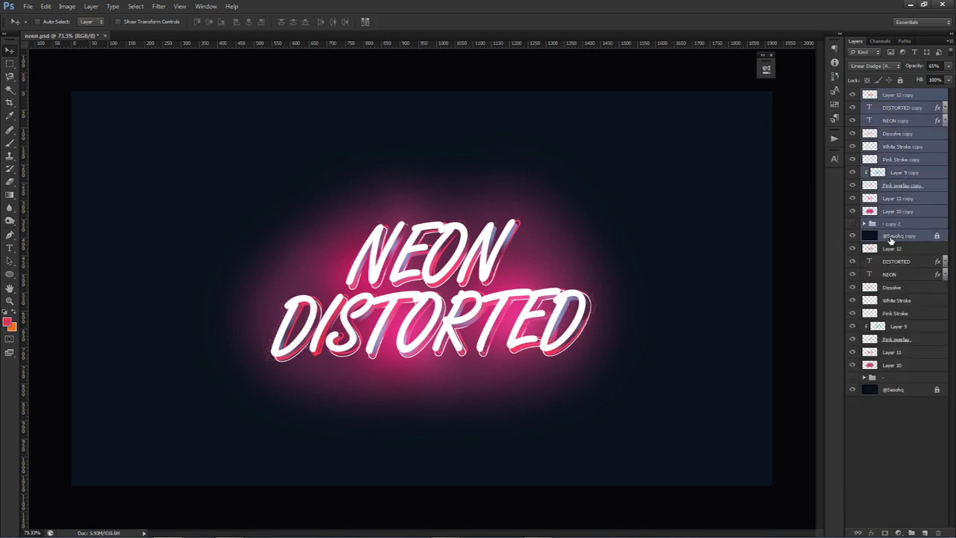
pyautogui.hotkey('ctrl', 'e')
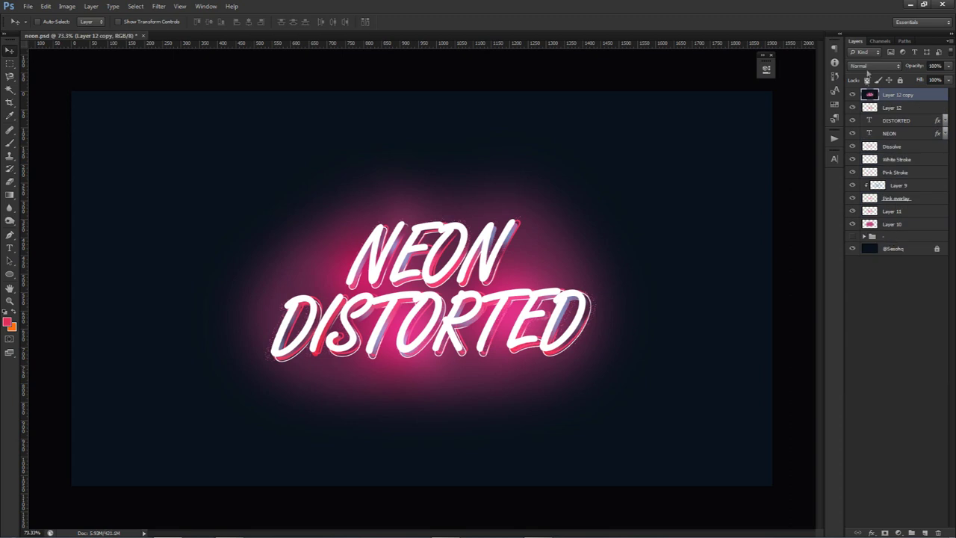
# Set the merged Layer 12 copy to Multiply at 50% opacity and compare the artwork with and without it
pyautogui.click(871, 66)
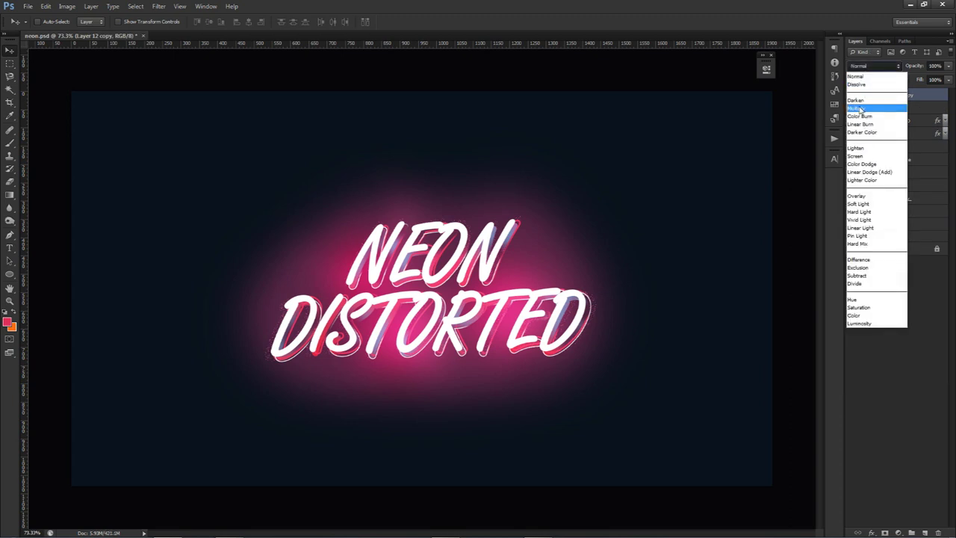
pyautogui.click(862, 109)
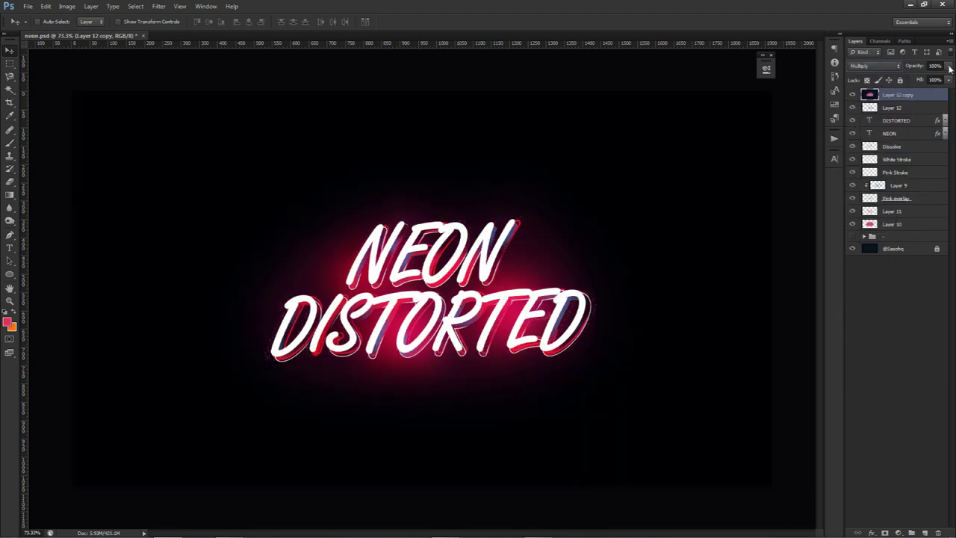
pyautogui.click(935, 66)
pyautogui.write('50')
pyautogui.press('Return')
pyautogui.click(852, 95)
pyautogui.click(853, 94)
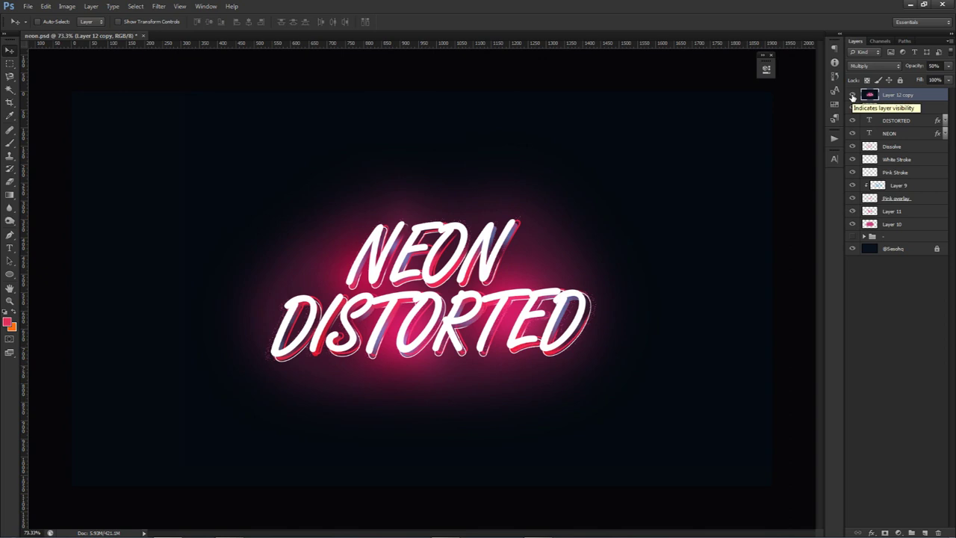
# Add a mask to Layer 12 copy and paint it black around the lettering with a soft brush about 354 px wide
pyautogui.click(885, 532)
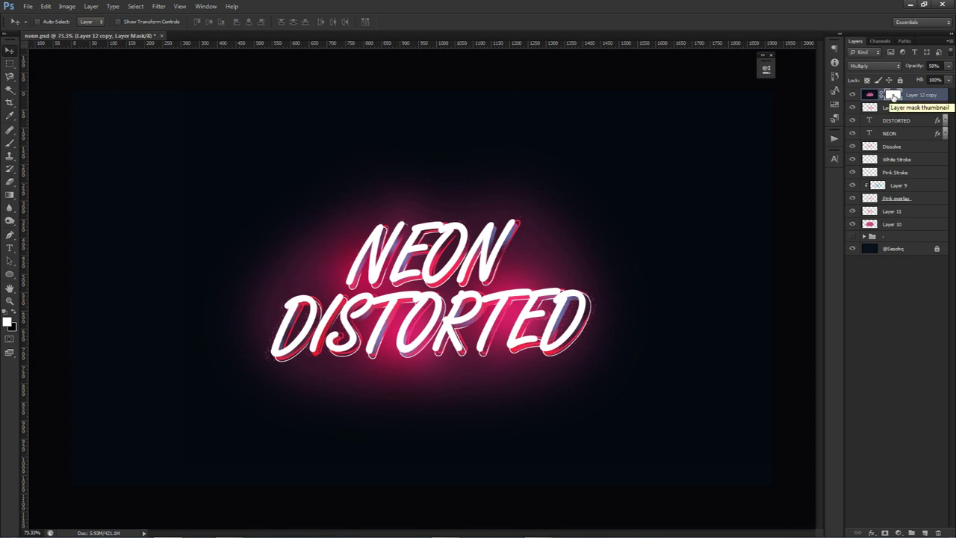
pyautogui.press('b')
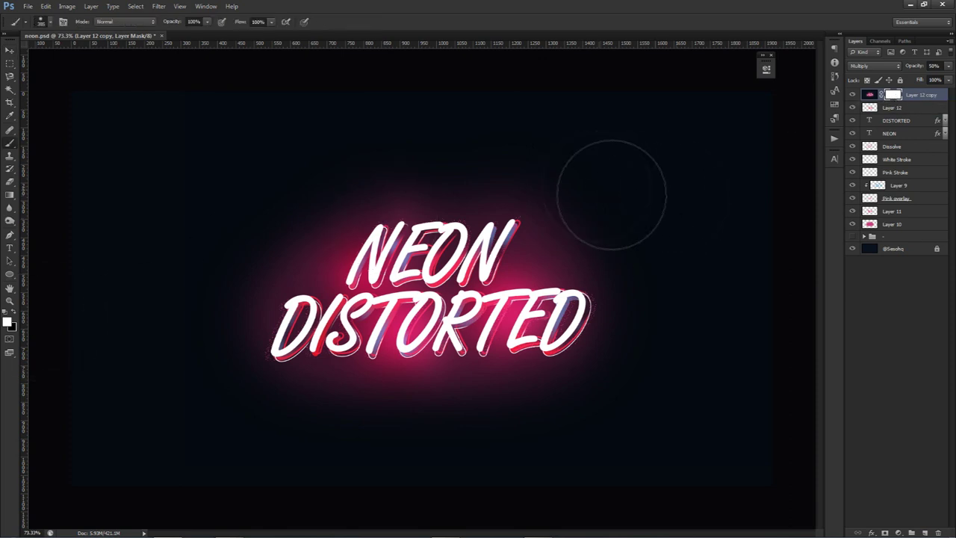
pyautogui.click(14, 313)
pyautogui.moveTo(199, 132)
pyautogui.mouseDown()
pyautogui.moveTo(182, 278)
pyautogui.moveTo(204, 266)
pyautogui.mouseUp()
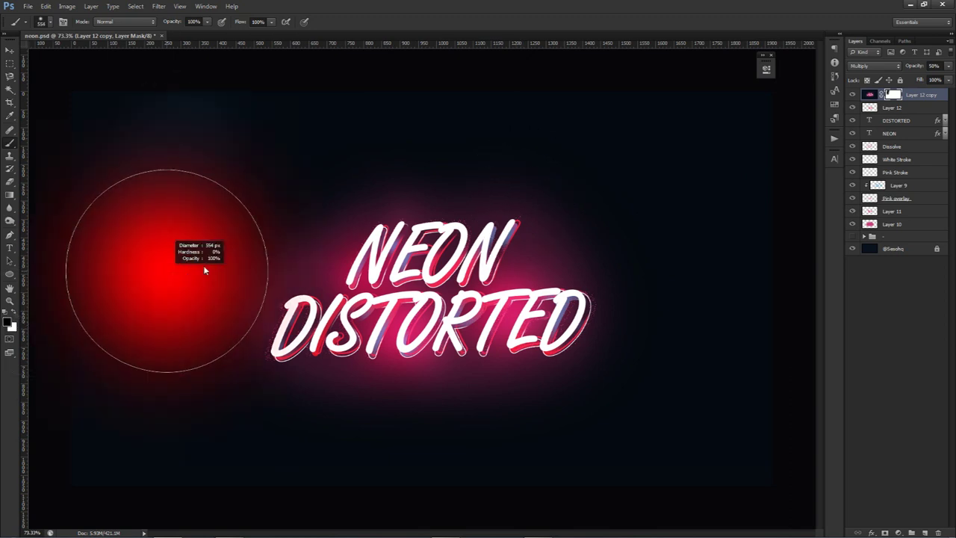
pyautogui.moveTo(146, 369); pyautogui.dragTo(196, 371)
pyautogui.click(157, 374)
pyautogui.click(331, 125)
pyautogui.click(426, 482)
pyautogui.click(702, 237)
pyautogui.click(615, 141)
# Mask part of Layer 12 copy over the glow and lettering with a soft black 226 px brush
pyautogui.moveTo(585, 336); pyautogui.dragTo(441, 326)
pyautogui.moveTo(517, 312); pyautogui.dragTo(460, 309)
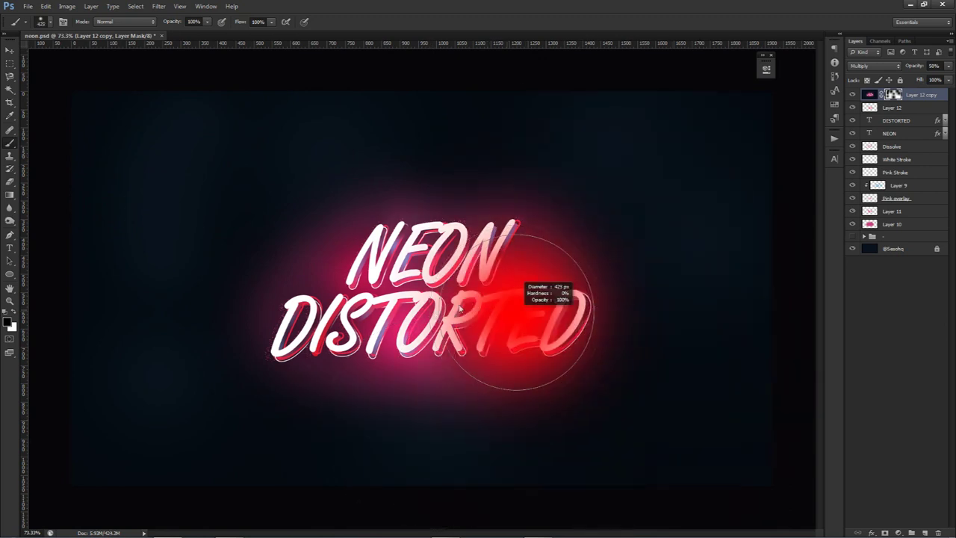
pyautogui.click(345, 333)
pyautogui.hotkey('ctrl', 'z')
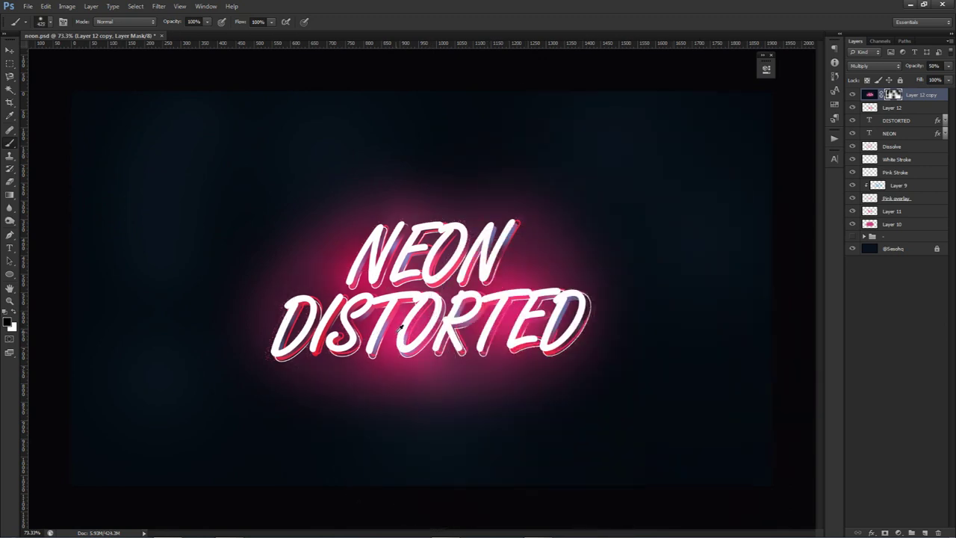
pyautogui.scroll(8, 471, 312)
pyautogui.moveTo(542, 305); pyautogui.dragTo(489, 302)
pyautogui.scroll(-4, 490, 301)
pyautogui.moveTo(556, 292); pyautogui.dragTo(533, 285)
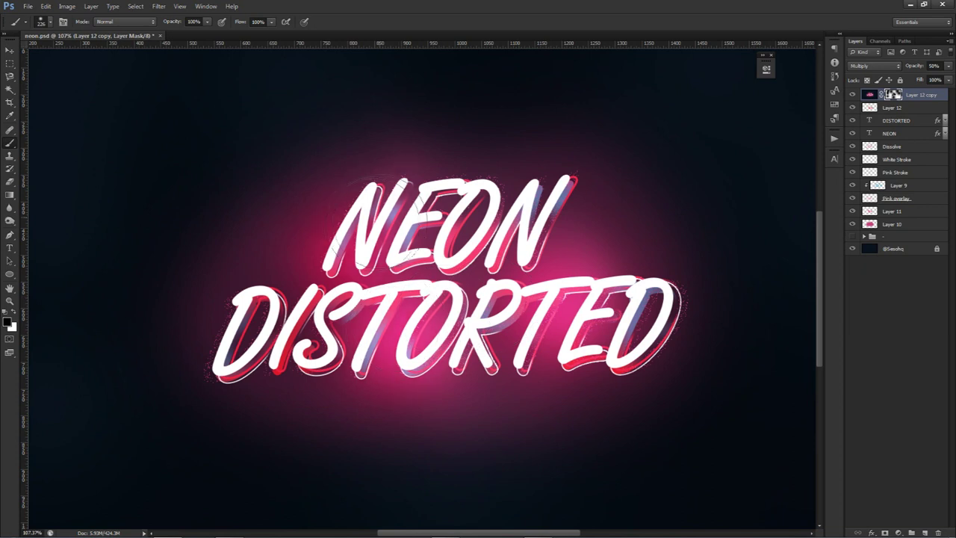
pyautogui.scroll(-2, 550, 266)
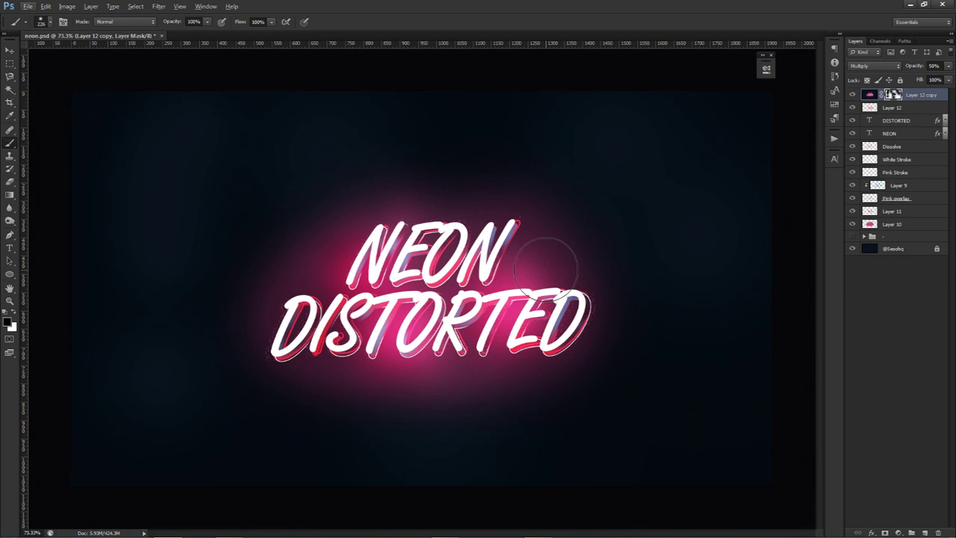
# Duplicate the layers from DISTORTED to Pink overlay, merge the copies and place the merged layer above Layer 12 copy
pyautogui.click(892, 110)
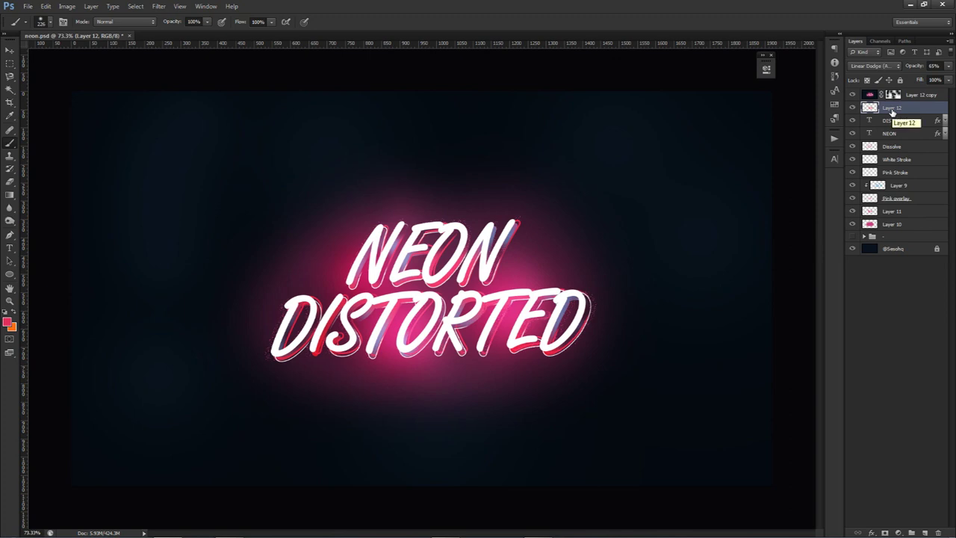
pyautogui.click(898, 123)
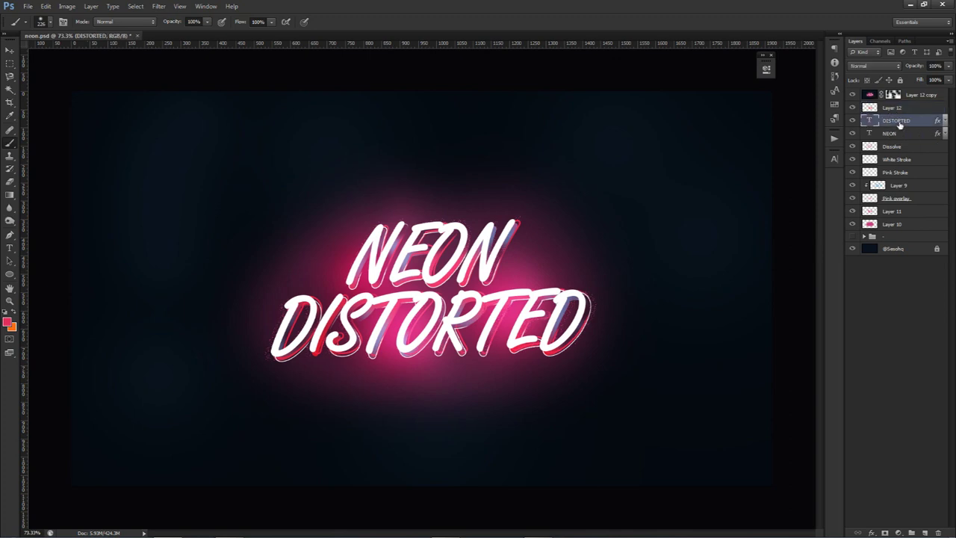
pyautogui.keyDown('shift'); pyautogui.click(896, 199); pyautogui.keyUp('shift')
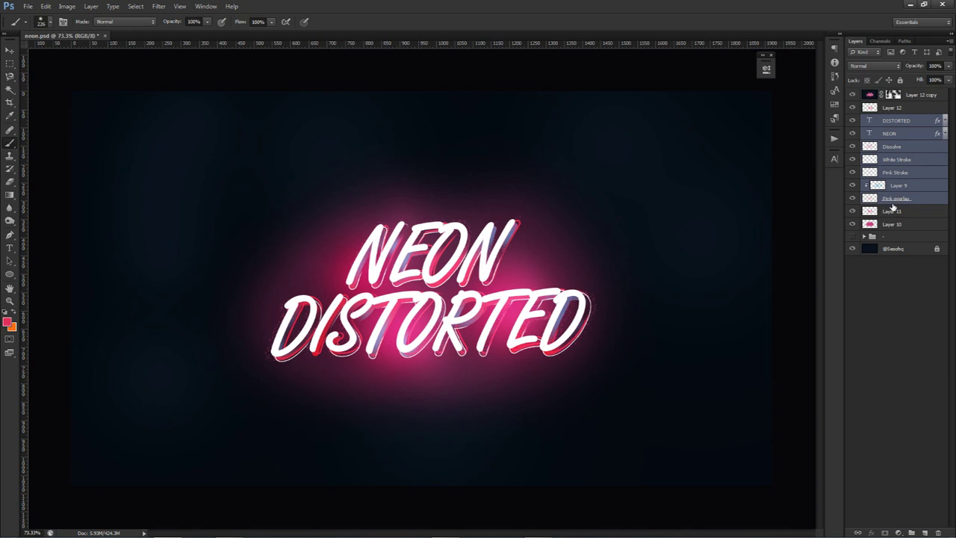
pyautogui.hotkey('ctrl', 'j')
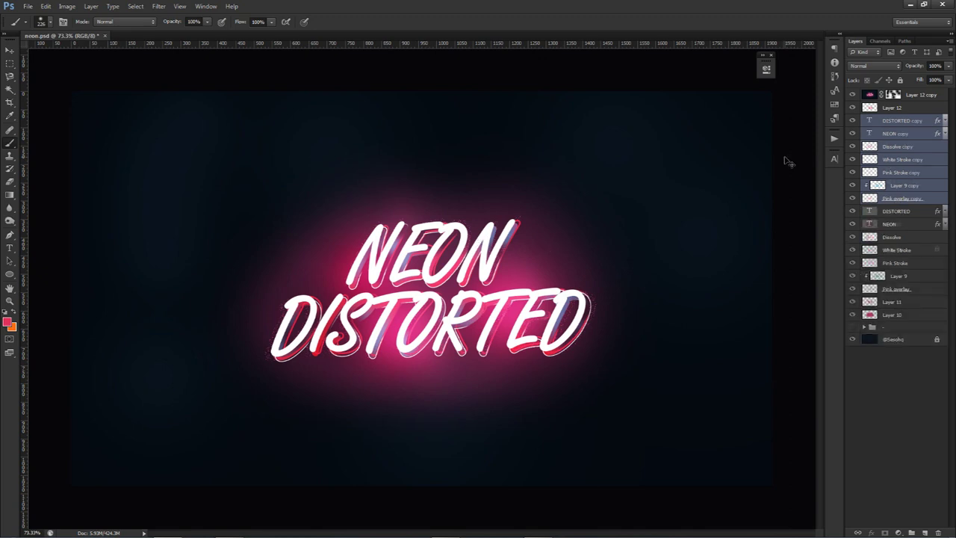
pyautogui.hotkey('ctrl', 'e')
pyautogui.moveTo(884, 124); pyautogui.dragTo(884, 88)
pyautogui.press('v')
pyautogui.moveTo(500, 230); pyautogui.dragTo(688, 295)
pyautogui.hotkey('ctrl', 'z')
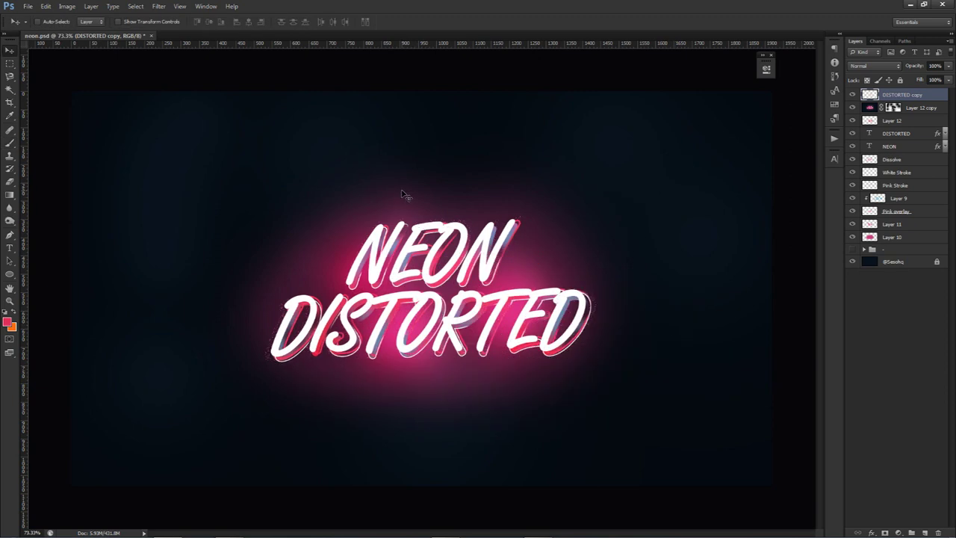
# Apply the Patchwork texture filter to the merged text copy with Square Size 3 and Relief 0
pyautogui.click(159, 6)
pyautogui.click(177, 44)
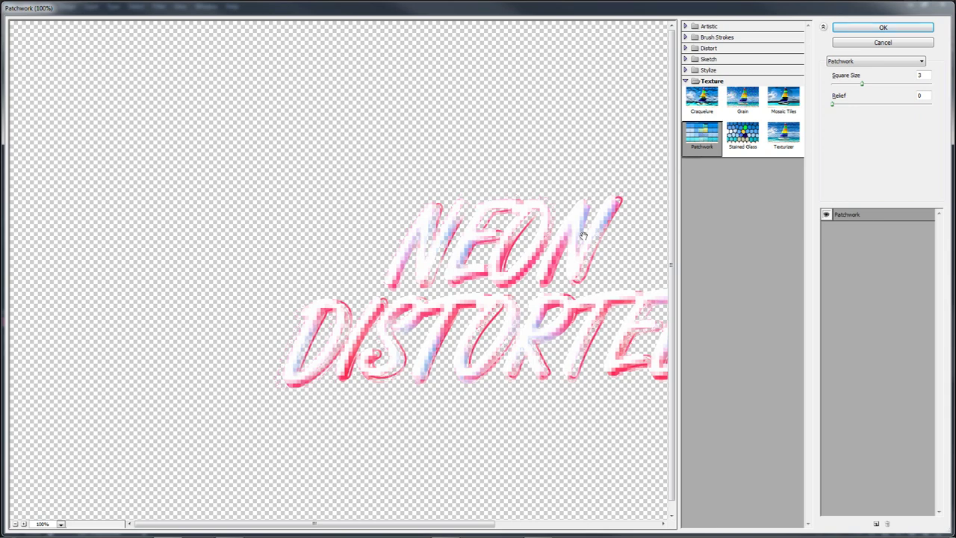
pyautogui.moveTo(585, 236); pyautogui.dragTo(483, 223)
pyautogui.moveTo(625, 138); pyautogui.dragTo(662, 127)
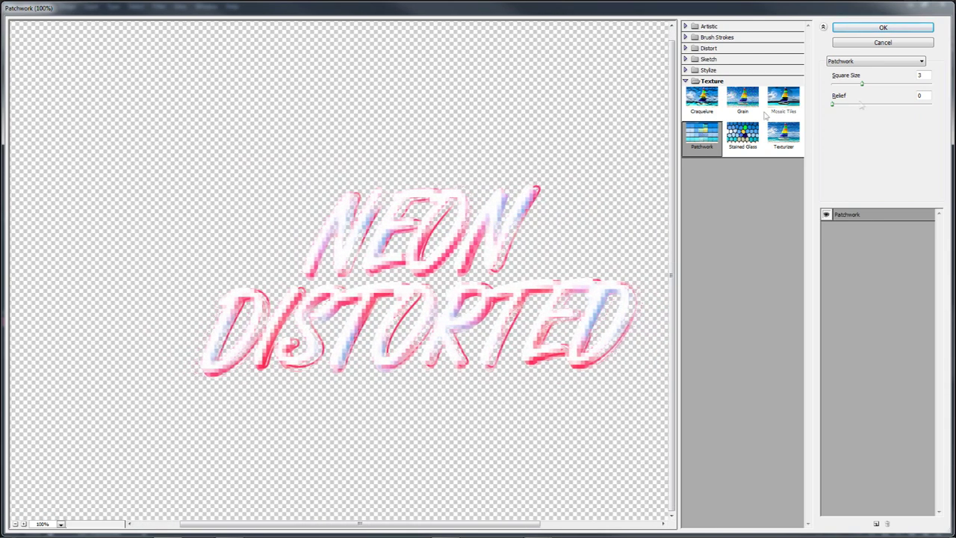
pyautogui.doubleClick(919, 74)
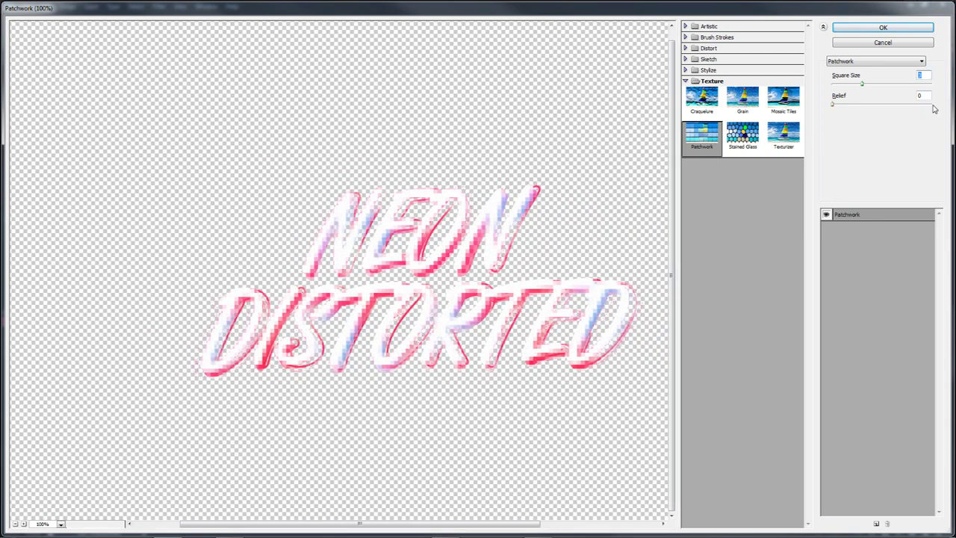
pyautogui.click(881, 27)
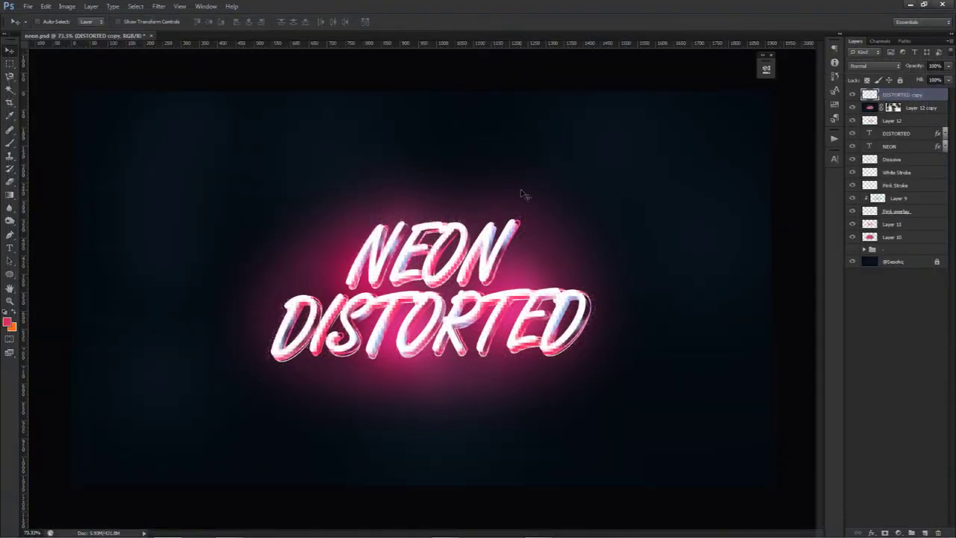
# Add a mask to the patchwork text copy and paint black over parts of NEON to hide the pixelation there
pyautogui.press('e')
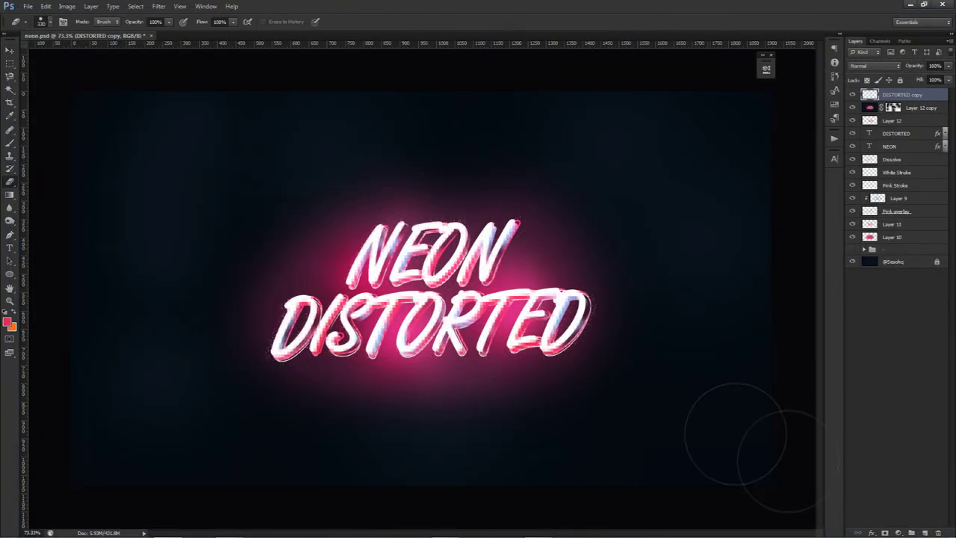
pyautogui.click(885, 533)
pyautogui.press('b')
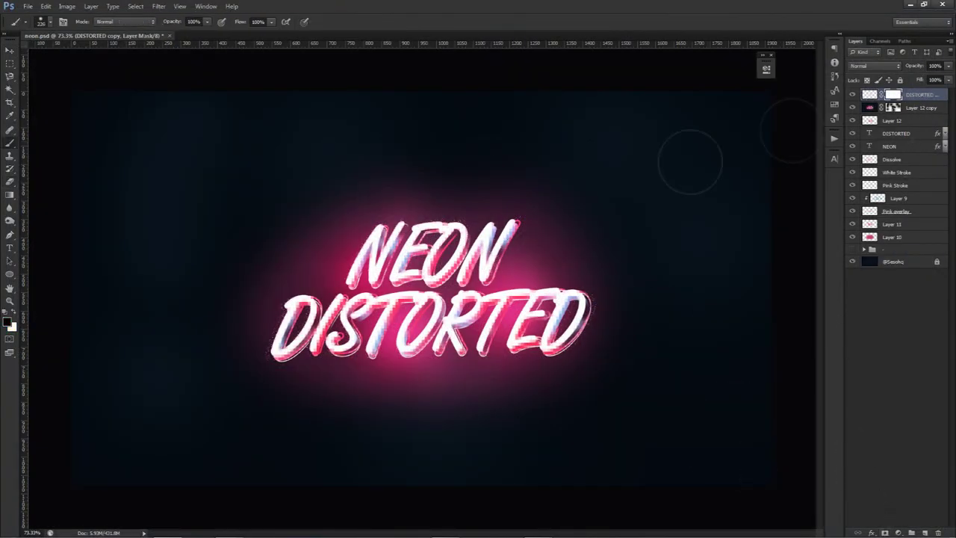
pyautogui.scroll(3, 305, 281)
pyautogui.moveTo(371, 251); pyautogui.dragTo(329, 242)
pyautogui.click(396, 244)
pyautogui.moveTo(435, 234); pyautogui.dragTo(420, 232)
pyautogui.moveTo(485, 192)
pyautogui.mouseDown()
pyautogui.moveTo(481, 244)
pyautogui.moveTo(562, 225)
pyautogui.moveTo(541, 277)
pyautogui.moveTo(576, 254)
pyautogui.moveTo(582, 215)
pyautogui.moveTo(633, 209)
pyautogui.moveTo(616, 235)
pyautogui.moveTo(640, 229)
pyautogui.mouseUp()
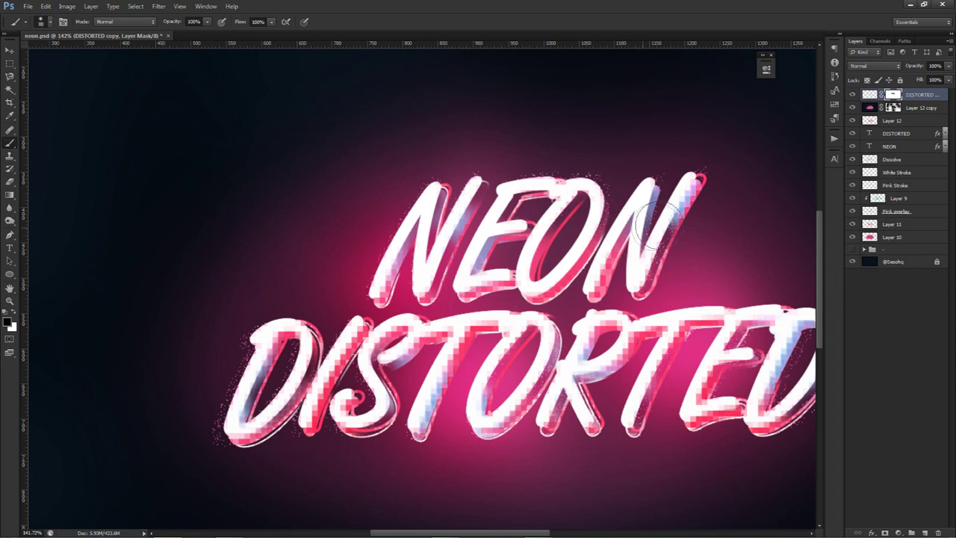
# Paint black on the same mask over parts of DISTORTED so only patches of pixelation remain
pyautogui.moveTo(288, 366)
pyautogui.mouseDown()
pyautogui.moveTo(229, 299)
pyautogui.moveTo(187, 336)
pyautogui.moveTo(254, 280)
pyautogui.moveTo(276, 306)
pyautogui.moveTo(336, 276)
pyautogui.moveTo(299, 336)
pyautogui.moveTo(385, 288)
pyautogui.moveTo(448, 277)
pyautogui.moveTo(437, 332)
pyautogui.moveTo(508, 269)
pyautogui.moveTo(538, 307)
pyautogui.moveTo(583, 258)
pyautogui.moveTo(681, 269)
pyautogui.mouseUp()
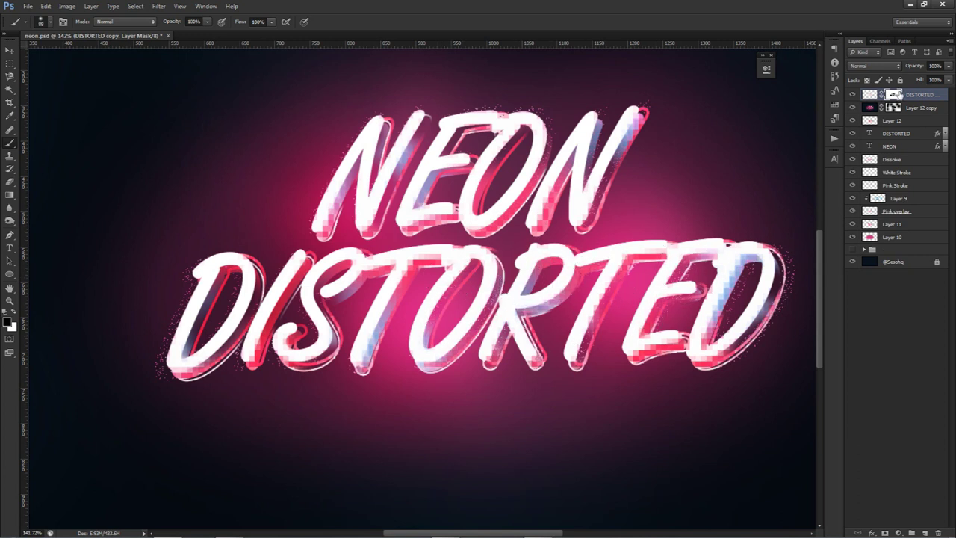
pyautogui.moveTo(747, 283)
pyautogui.mouseDown()
pyautogui.moveTo(713, 310)
pyautogui.moveTo(728, 291)
pyautogui.mouseUp()
pyautogui.scroll(-1, 629, 285)
pyautogui.scroll(-5, 630, 283)
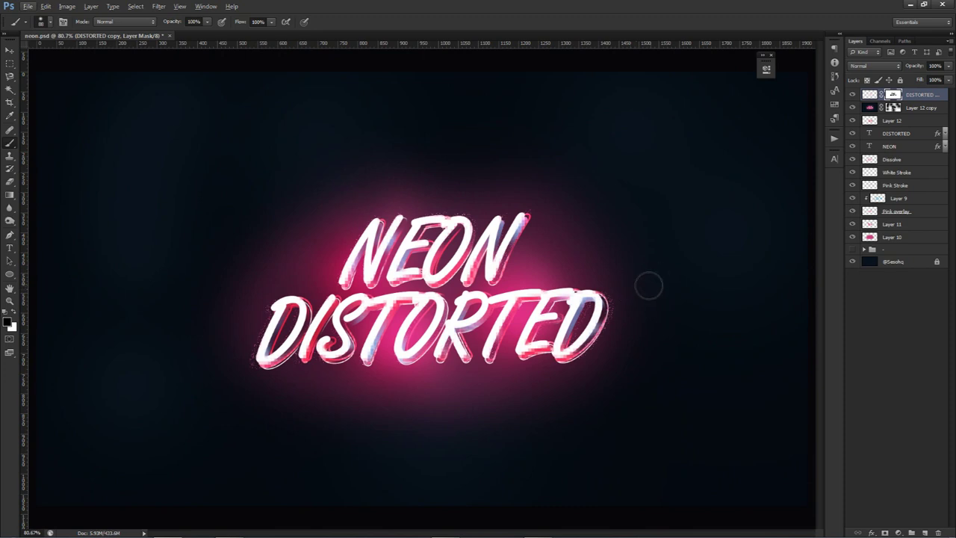
# Add a Brightness/Contrast adjustment layer on top with Brightness -40 and Contrast 35
pyautogui.click(900, 532)
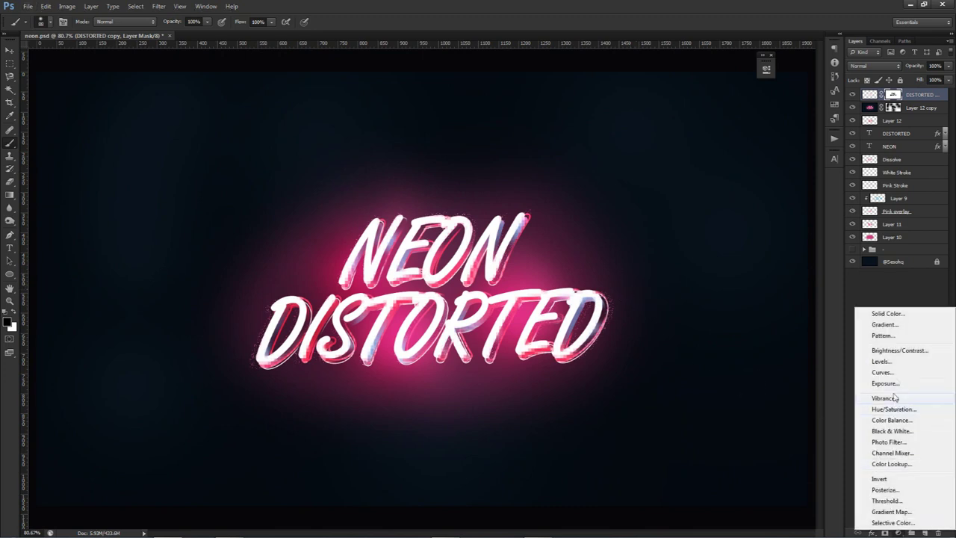
pyautogui.click(898, 351)
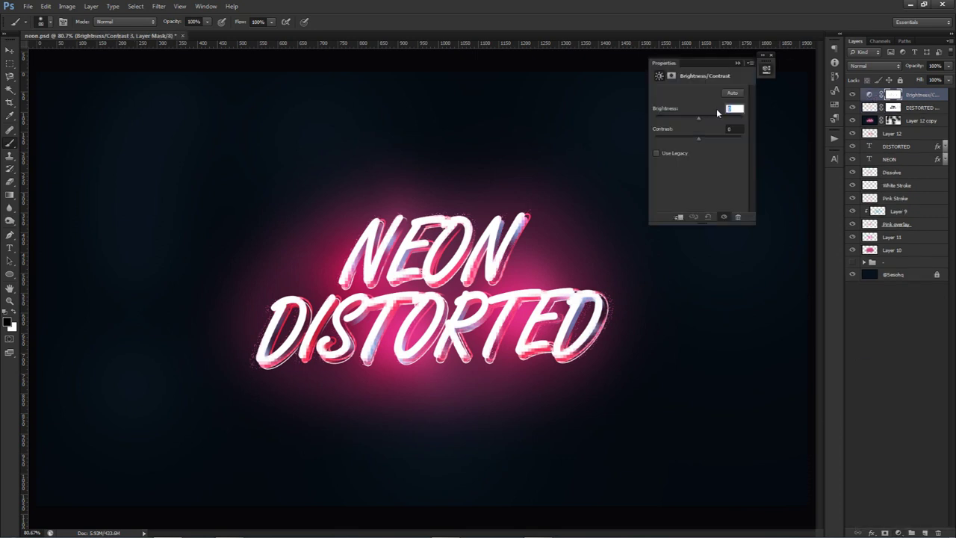
pyautogui.write('-40')
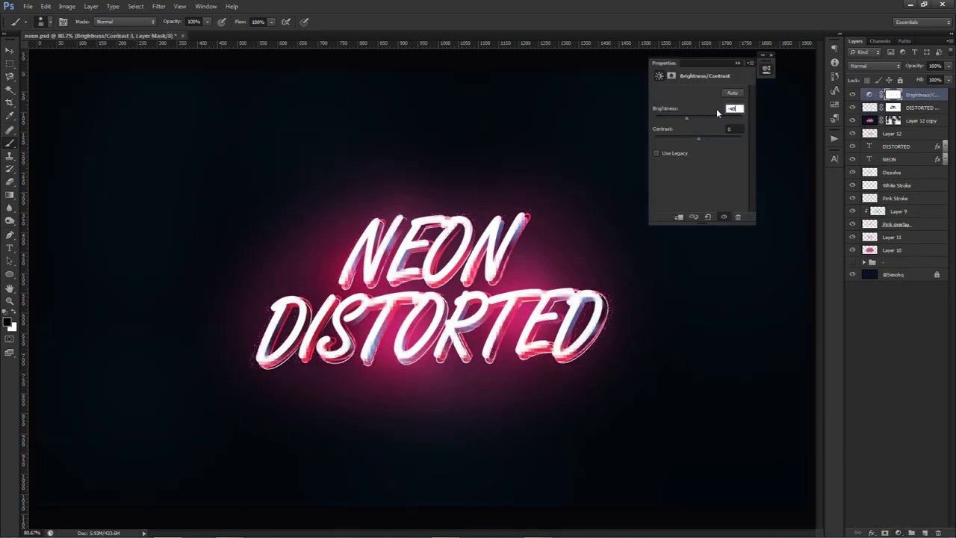
pyautogui.press('Tab')
pyautogui.write('35')
pyautogui.click(764, 70)
pyautogui.press('v')
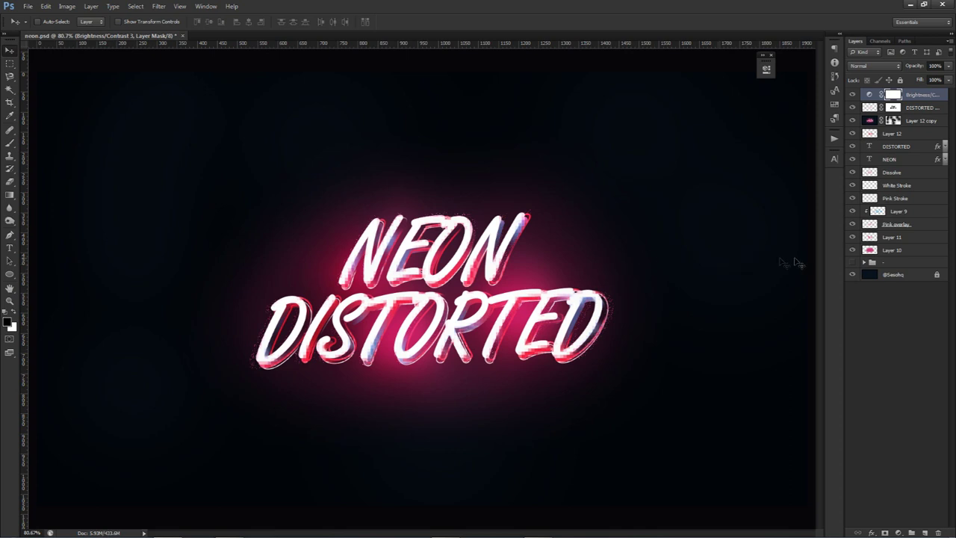
# Duplicate the layers from DISTORTED to Pink Stroke, merge the copies and place the merged layer at the top of the stack
pyautogui.click(895, 147)
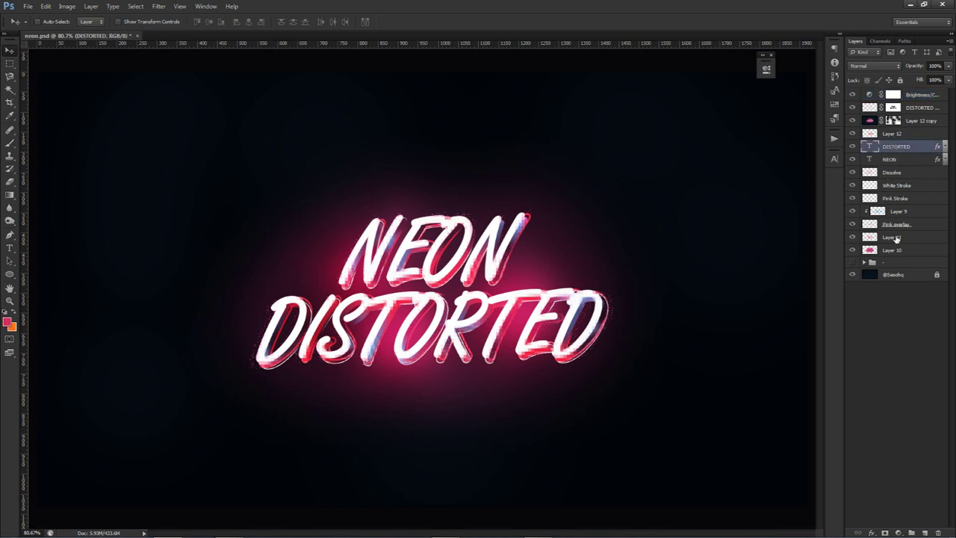
pyautogui.keyDown('shift'); pyautogui.click(890, 199); pyautogui.keyUp('shift')
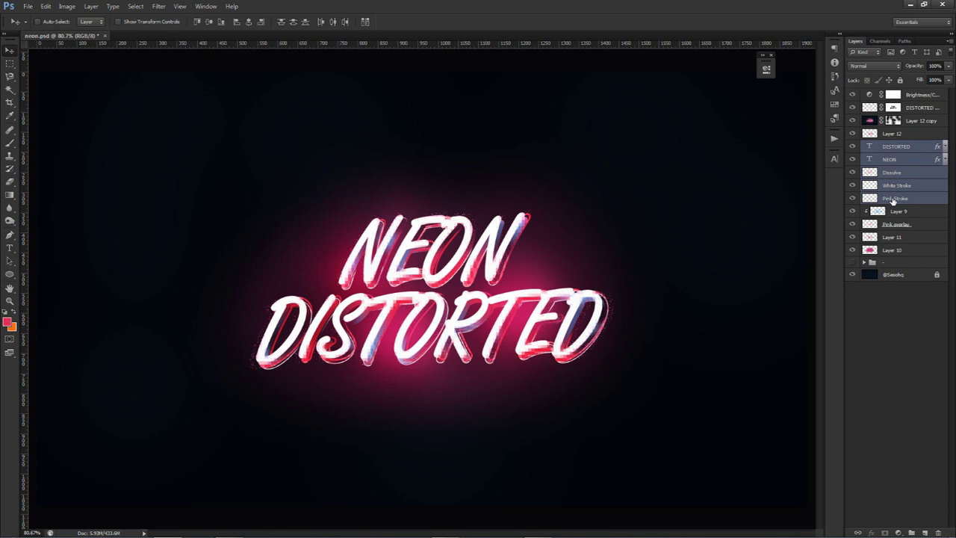
pyautogui.hotkey('ctrl', 'j')
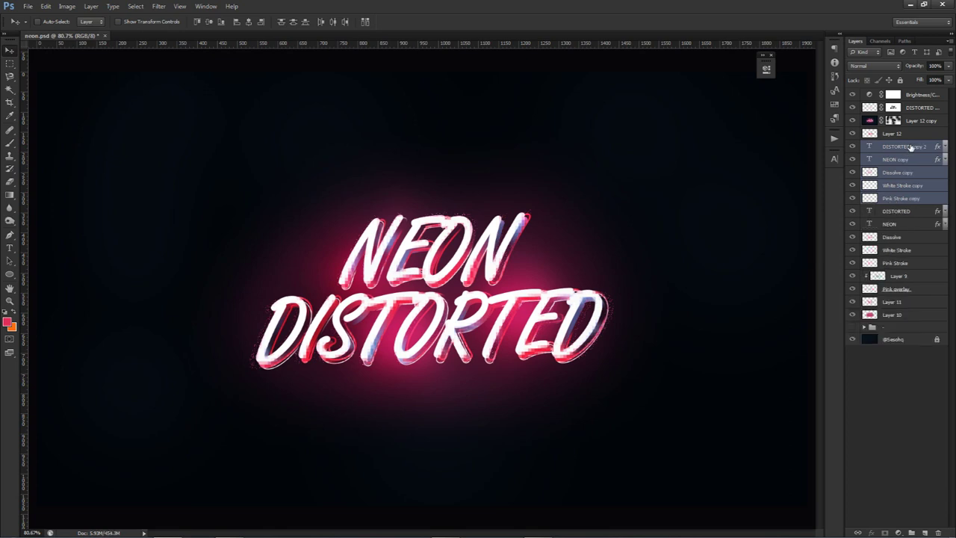
pyautogui.hotkey('ctrl', 'e')
pyautogui.moveTo(901, 148); pyautogui.dragTo(896, 90)
# Try the Ocean Ripple distort filter on the merged text copy and delete that copy
pyautogui.click(180, 6)
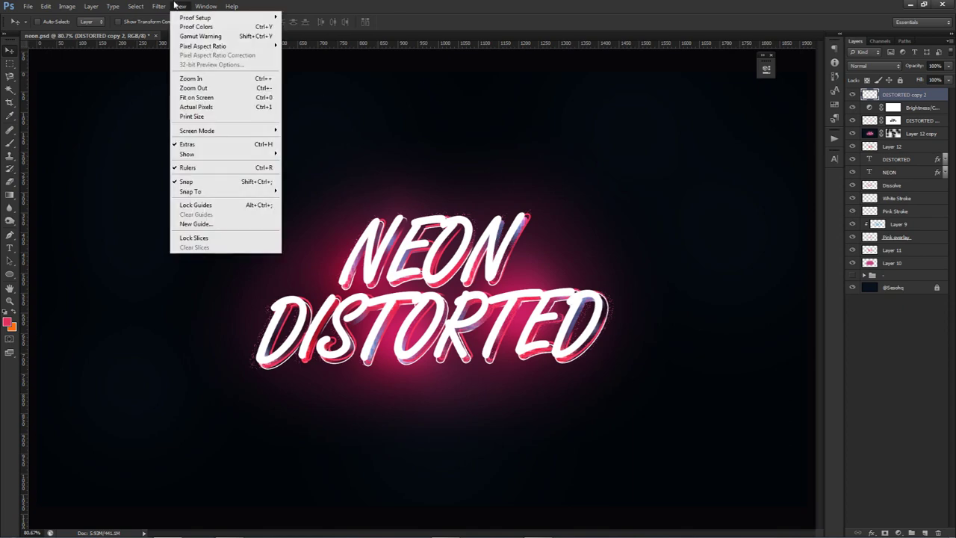
pyautogui.moveTo(158, 6)
pyautogui.click(163, 47)
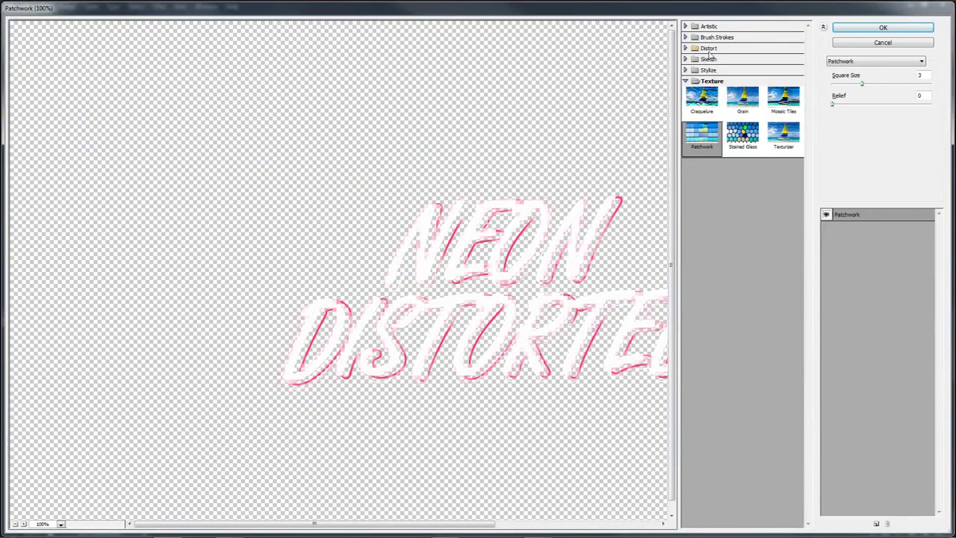
pyautogui.click(709, 47)
pyautogui.click(783, 68)
pyautogui.moveTo(571, 213); pyautogui.dragTo(490, 212)
pyautogui.press('Return')
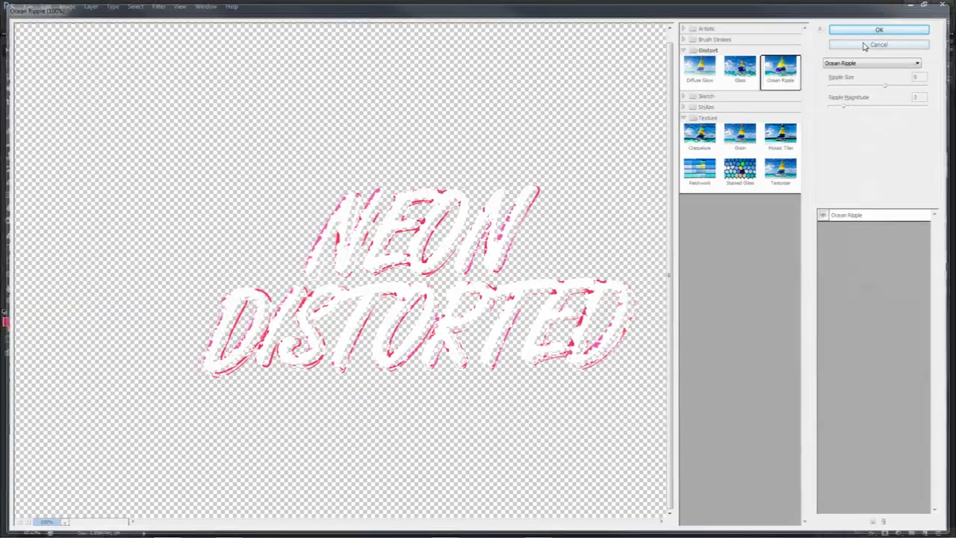
pyautogui.press('Delete')
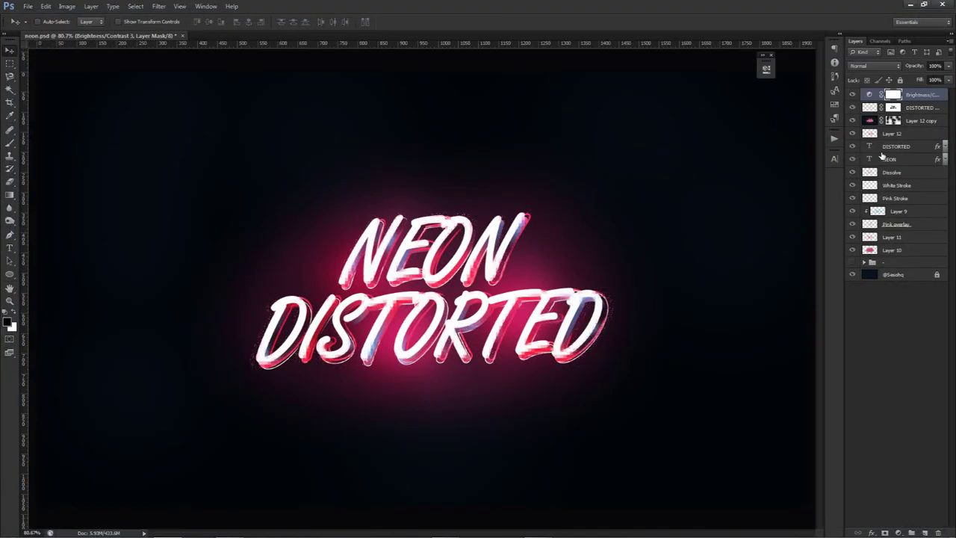
# Merge copies of all layers onto a new top layer and apply the Ocean Ripple filter with Ripple Size 9 and Ripple Magnitude 3
pyautogui.keyDown('shift'); pyautogui.click(894, 275); pyautogui.keyUp('shift')
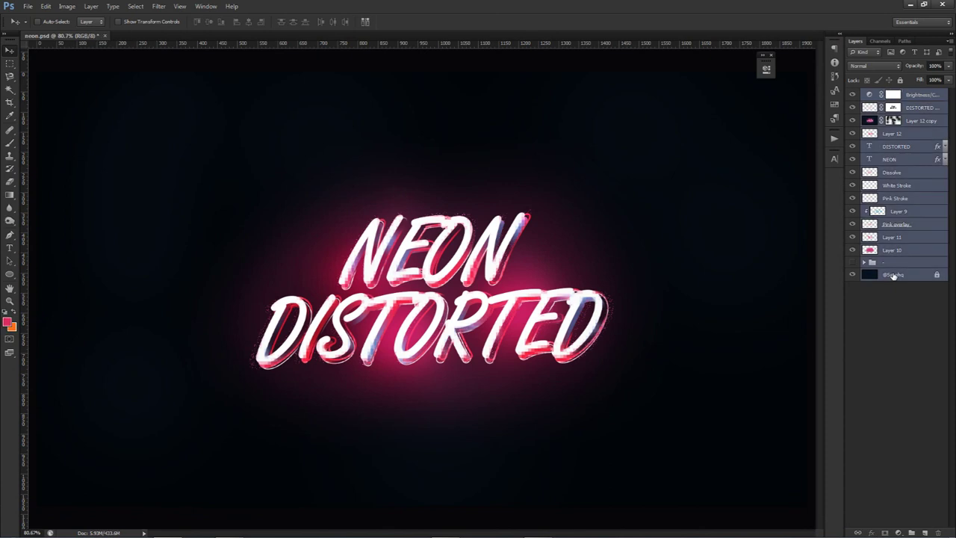
pyautogui.hotkey('ctrl', 'alt', 'shift', 'e')
pyautogui.click(158, 6)
pyautogui.click(177, 45)
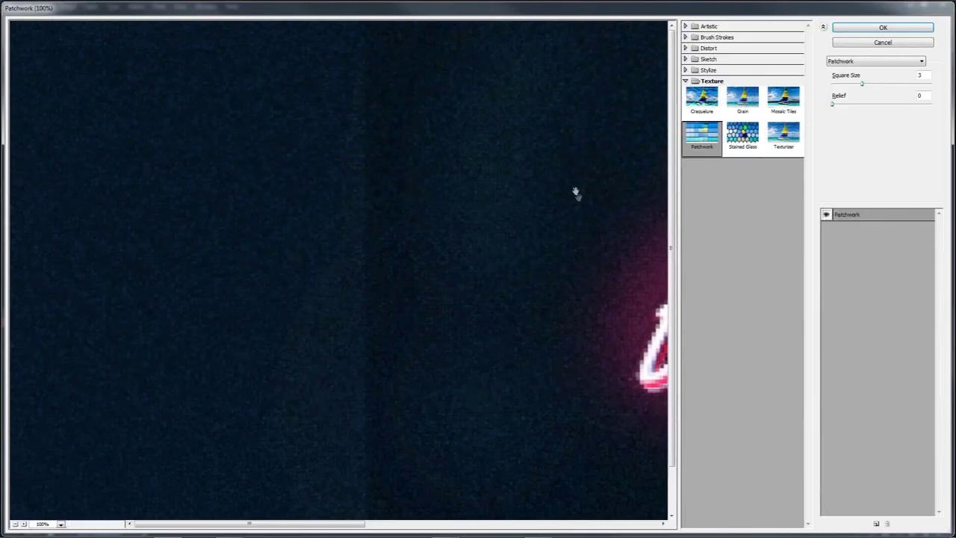
pyautogui.click(708, 48)
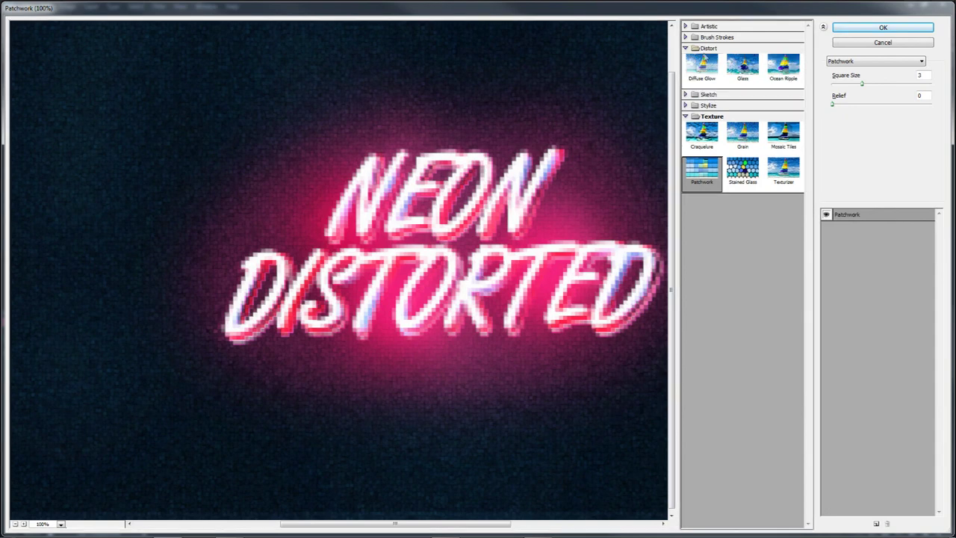
pyautogui.click(784, 71)
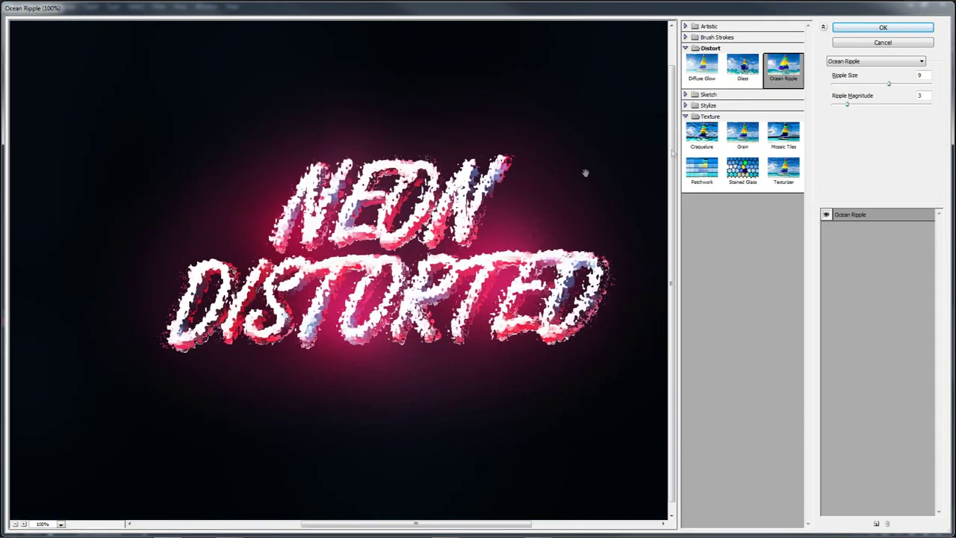
pyautogui.click(869, 28)
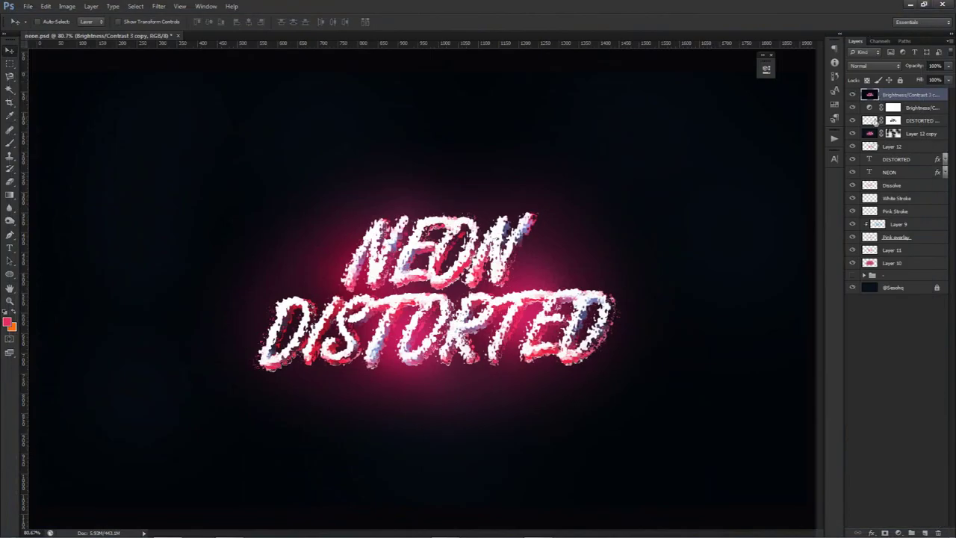
# Add a layer mask to the rippled copy and paint black over the area surrounding the text with a large soft brush
pyautogui.click(881, 532)
pyautogui.press('b')
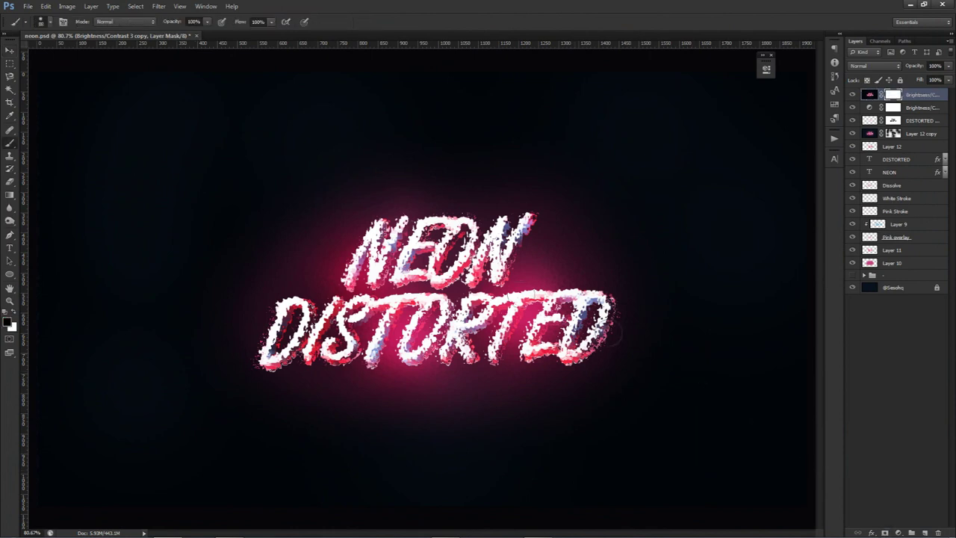
pyautogui.keyDown('alt'); pyautogui.rightClick(407, 270); pyautogui.keyUp('alt')
pyautogui.scroll(3, 372, 268)
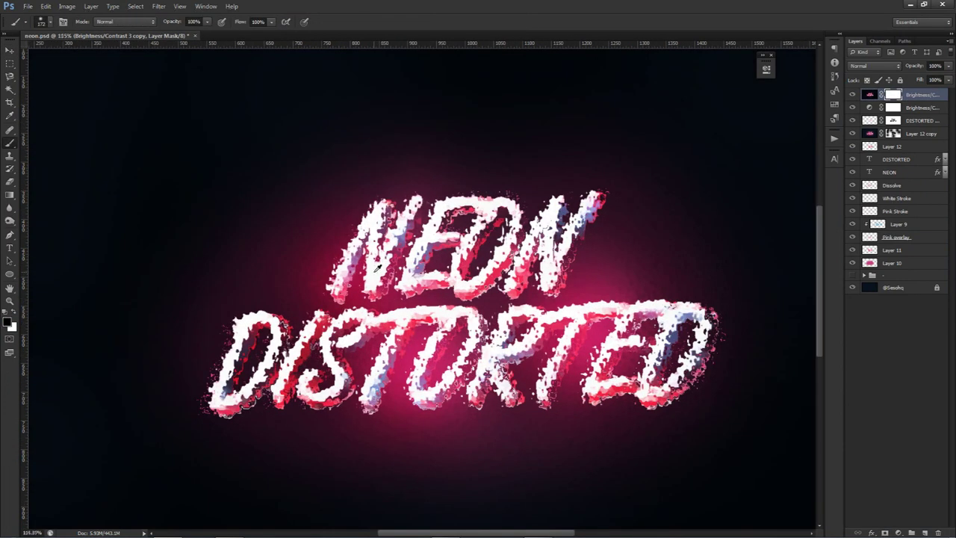
pyautogui.scroll(-6, 372, 267)
pyautogui.keyDown('alt'); pyautogui.rightClick(285, 263); pyautogui.keyUp('alt')
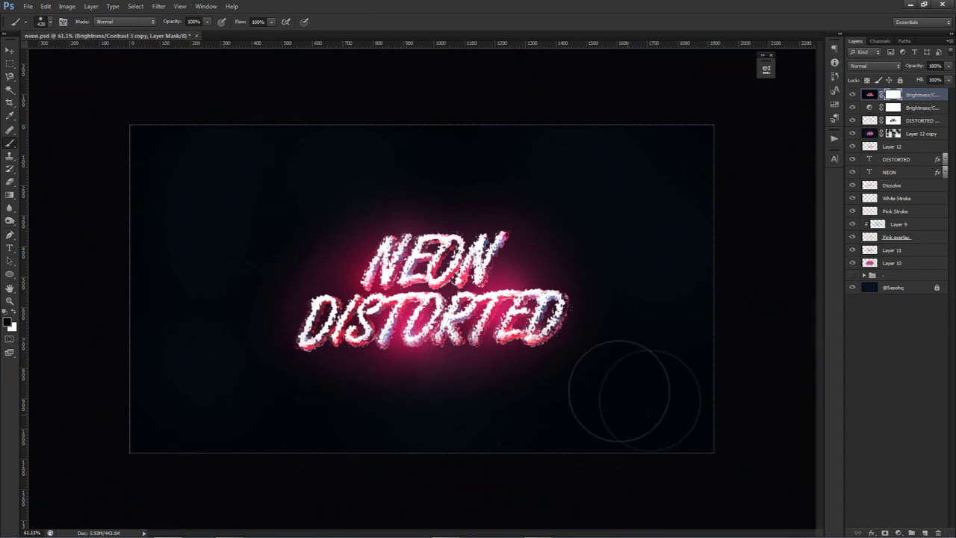
pyautogui.moveTo(581, 242); pyautogui.dragTo(650, 239)
pyautogui.keyDown('alt'); pyautogui.rightClick(651, 239); pyautogui.keyUp('alt')
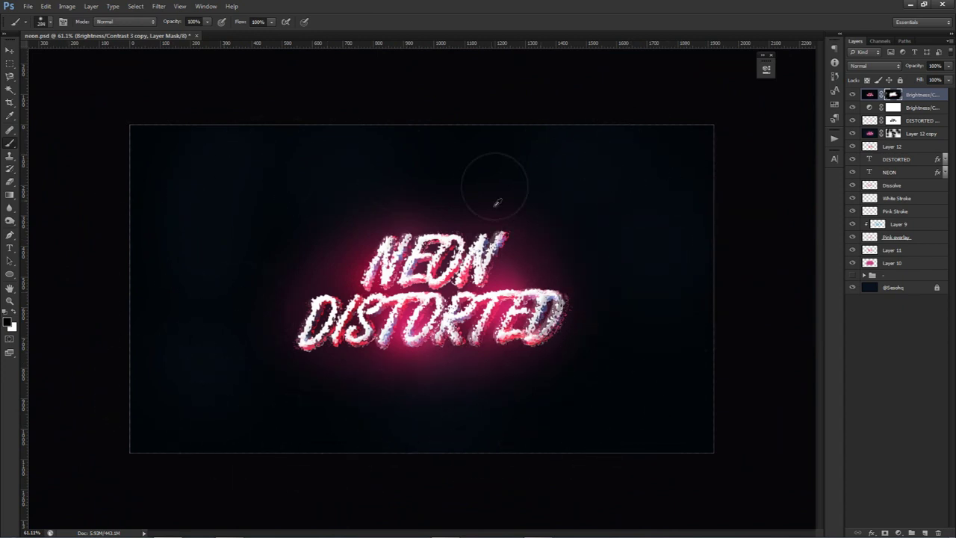
# Paint black on the same mask over parts of both words with smaller brushes so only patches of ripple distortion remain
pyautogui.scroll(4, 409, 319)
pyautogui.keyDown('alt'); pyautogui.rightClick(409, 318); pyautogui.keyUp('alt')
pyautogui.keyDown('alt'); pyautogui.rightClick(273, 333); pyautogui.keyUp('alt')
pyautogui.click(256, 333)
pyautogui.moveTo(251, 347)
pyautogui.mouseDown()
pyautogui.moveTo(272, 314)
pyautogui.moveTo(322, 347)
pyautogui.moveTo(329, 317)
pyautogui.moveTo(368, 263)
pyautogui.mouseUp()
pyautogui.moveTo(297, 320); pyautogui.dragTo(293, 341)
pyautogui.moveTo(346, 249)
pyautogui.mouseDown()
pyautogui.moveTo(391, 250)
pyautogui.moveTo(412, 242)
pyautogui.moveTo(419, 264)
pyautogui.moveTo(447, 230)
pyautogui.moveTo(449, 250)
pyautogui.moveTo(468, 257)
pyautogui.moveTo(499, 224)
pyautogui.moveTo(419, 261)
pyautogui.moveTo(382, 264)
pyautogui.moveTo(374, 290)
pyautogui.moveTo(389, 279)
pyautogui.moveTo(382, 269)
pyautogui.moveTo(431, 224)
pyautogui.moveTo(415, 210)
pyautogui.moveTo(456, 221)
pyautogui.mouseUp()
pyautogui.moveTo(408, 315)
pyautogui.mouseDown()
pyautogui.moveTo(390, 340)
pyautogui.moveTo(460, 317)
pyautogui.moveTo(434, 351)
pyautogui.moveTo(448, 353)
pyautogui.moveTo(424, 351)
pyautogui.moveTo(444, 345)
pyautogui.moveTo(491, 357)
pyautogui.moveTo(485, 345)
pyautogui.moveTo(502, 315)
pyautogui.moveTo(499, 325)
pyautogui.moveTo(547, 322)
pyautogui.moveTo(521, 351)
pyautogui.moveTo(553, 300)
pyautogui.moveTo(574, 314)
pyautogui.moveTo(545, 313)
pyautogui.moveTo(590, 311)
pyautogui.moveTo(568, 344)
pyautogui.moveTo(589, 302)
pyautogui.mouseUp()
pyautogui.keyDown('alt'); pyautogui.rightClick(451, 353); pyautogui.keyUp('alt')
pyautogui.keyDown('alt'); pyautogui.rightClick(439, 340); pyautogui.keyUp('alt')
pyautogui.keyDown('alt'); pyautogui.rightClick(494, 351); pyautogui.keyUp('alt')
pyautogui.keyDown('alt'); pyautogui.rightClick(486, 350); pyautogui.keyUp('alt')
pyautogui.keyDown('alt'); pyautogui.rightClick(498, 310); pyautogui.keyUp('alt')
pyautogui.keyDown('alt'); pyautogui.rightClick(564, 333); pyautogui.keyUp('alt')
pyautogui.keyDown('alt'); pyautogui.rightClick(582, 327); pyautogui.keyUp('alt')
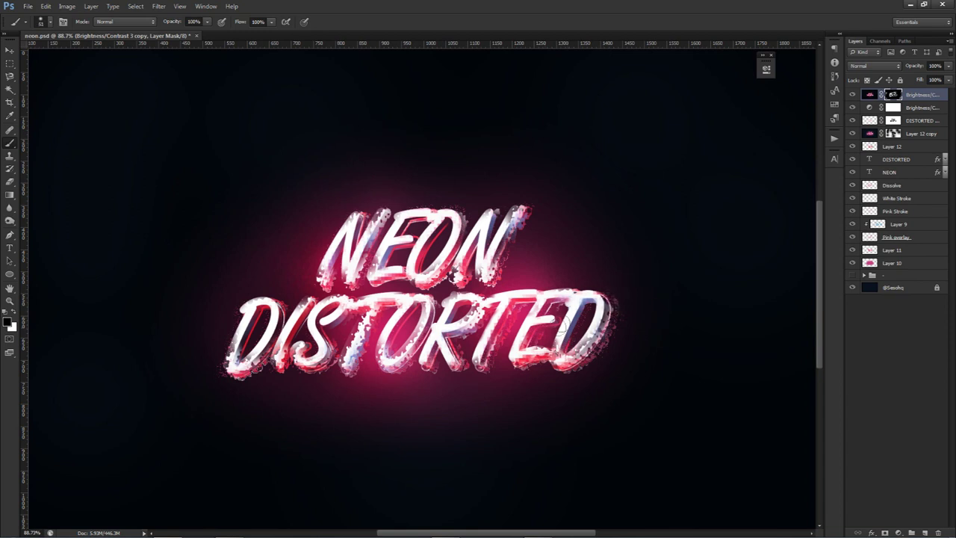
pyautogui.scroll(-1, 557, 323)
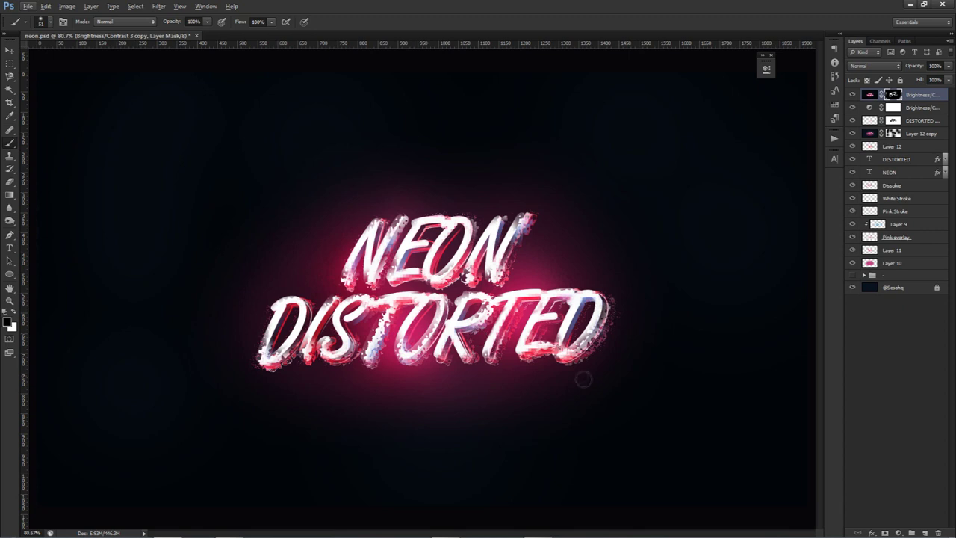
# Create a new layer on top and set the foreground colour to light blue 63a1c8
pyautogui.click(926, 532)
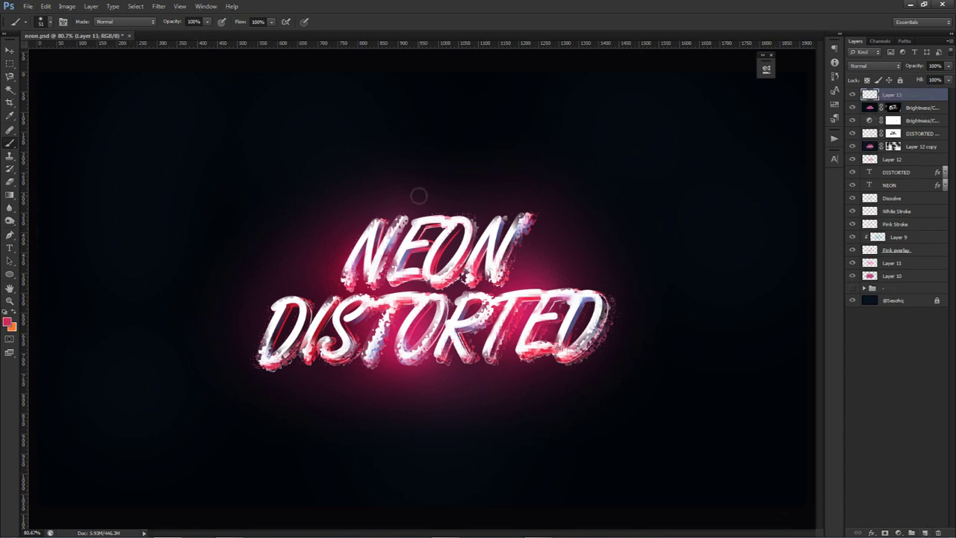
pyautogui.moveTo(502, 219); pyautogui.dragTo(409, 252)
pyautogui.click(8, 321)
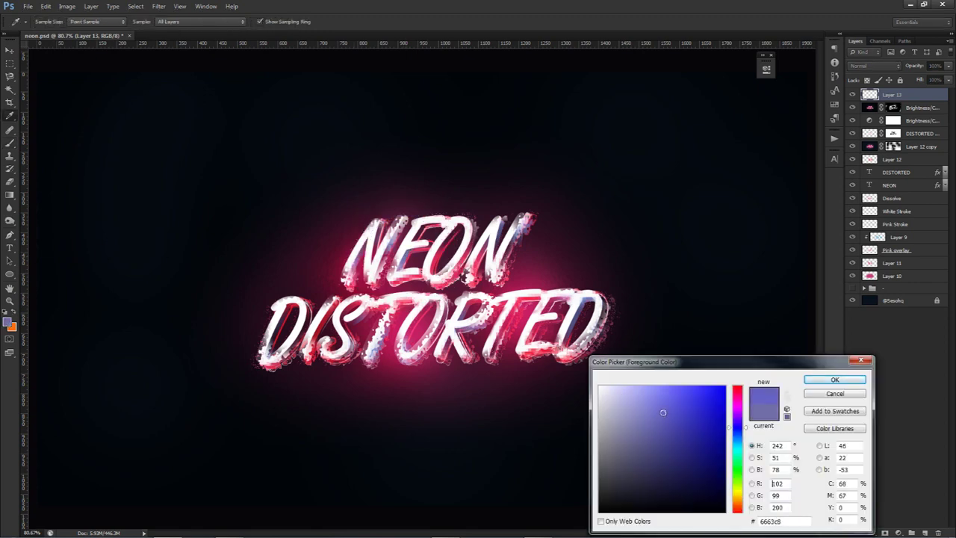
pyautogui.click(739, 445)
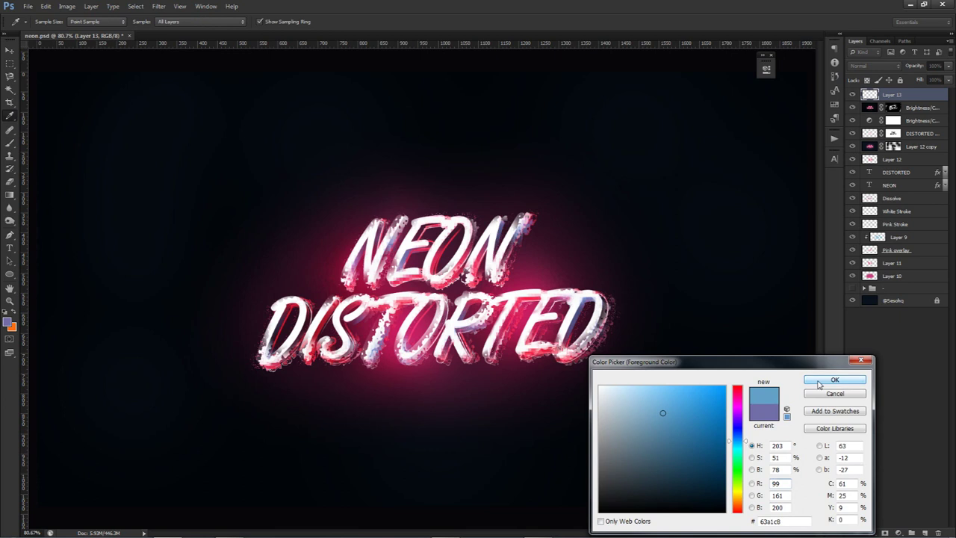
pyautogui.click(828, 381)
# Paint large soft blue spots over parts of NEON and DISTORTED and set the layer's blend mode to Soft Light
pyautogui.click(331, 256)
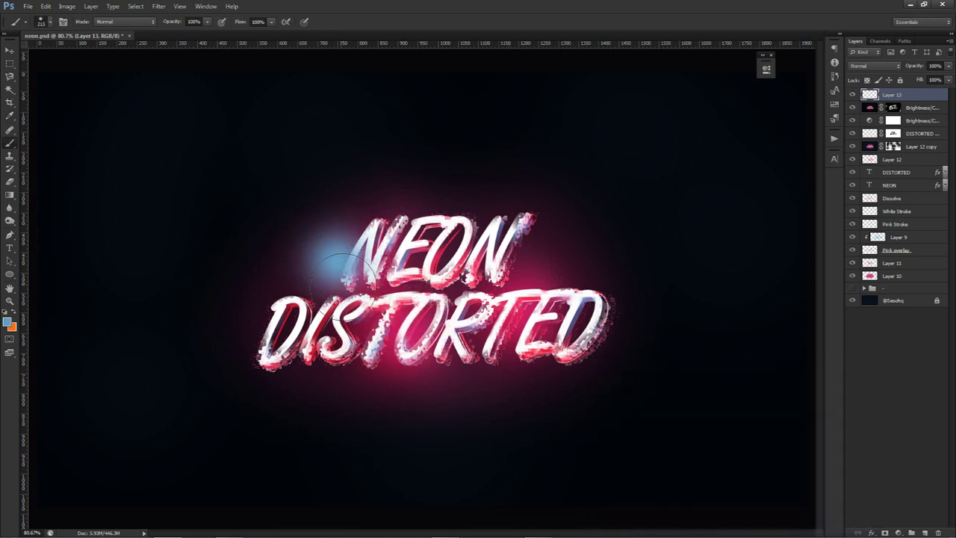
pyautogui.click(387, 325)
pyautogui.moveTo(441, 260); pyautogui.dragTo(449, 253)
pyautogui.click(442, 263)
pyautogui.click(560, 329)
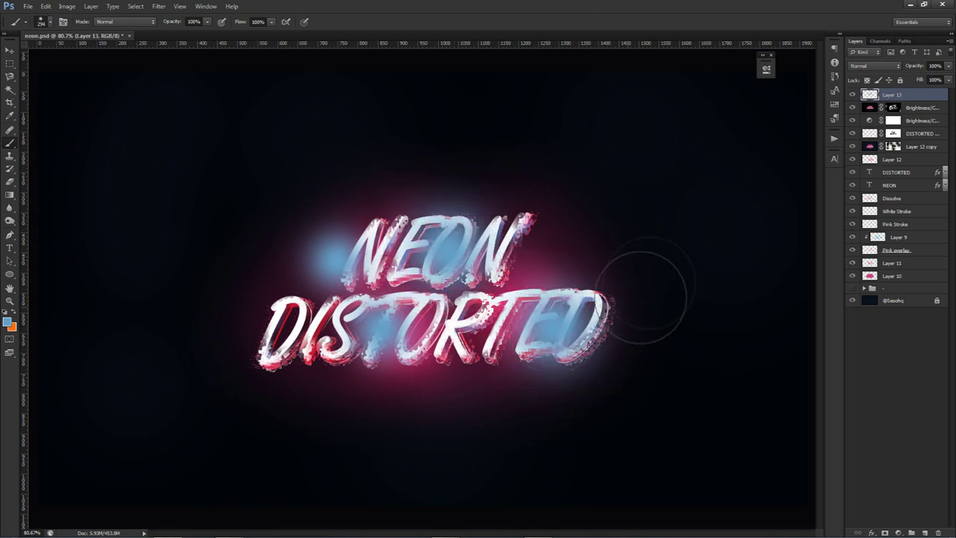
pyautogui.click(853, 66)
pyautogui.click(859, 203)
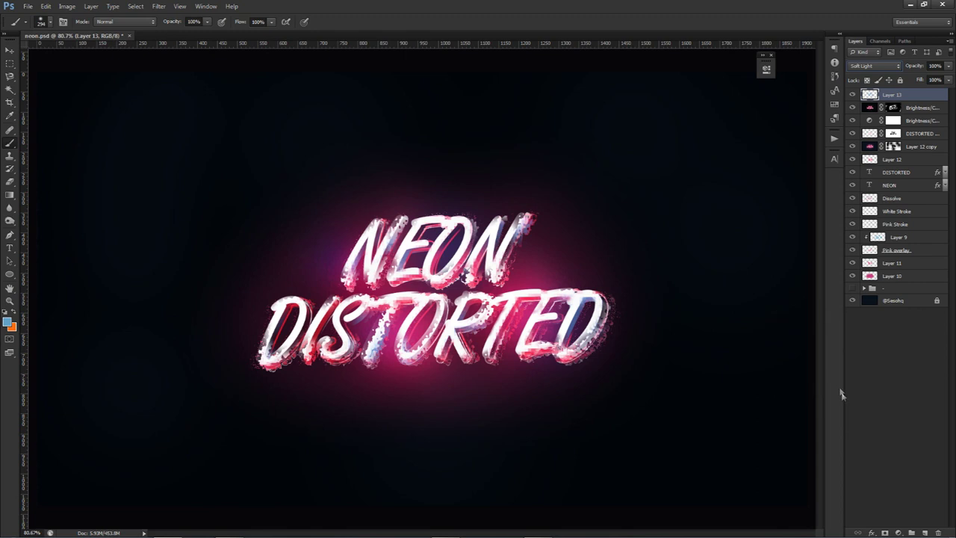
# Create another new layer on top and set the foreground colour to the stronger blue 4d89d3
pyautogui.click(926, 532)
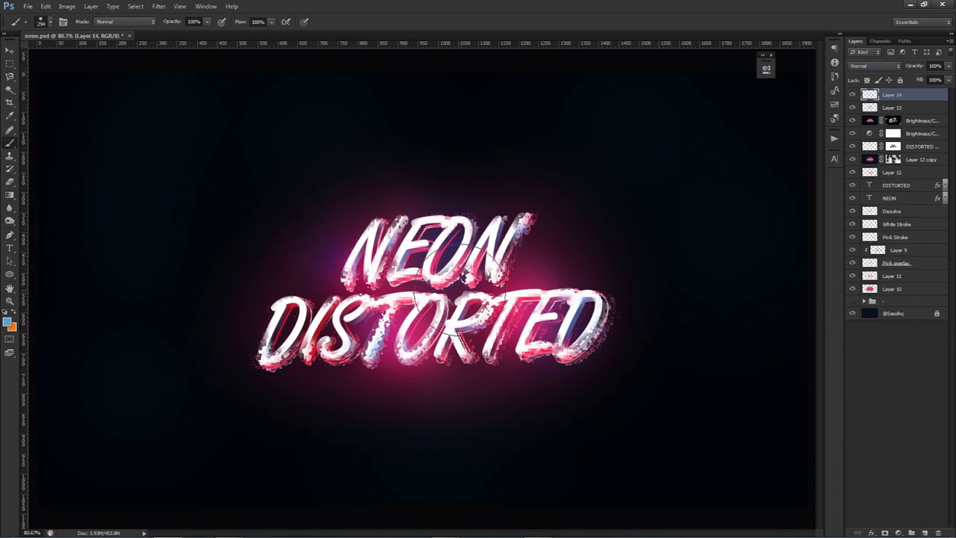
pyautogui.click(9, 322)
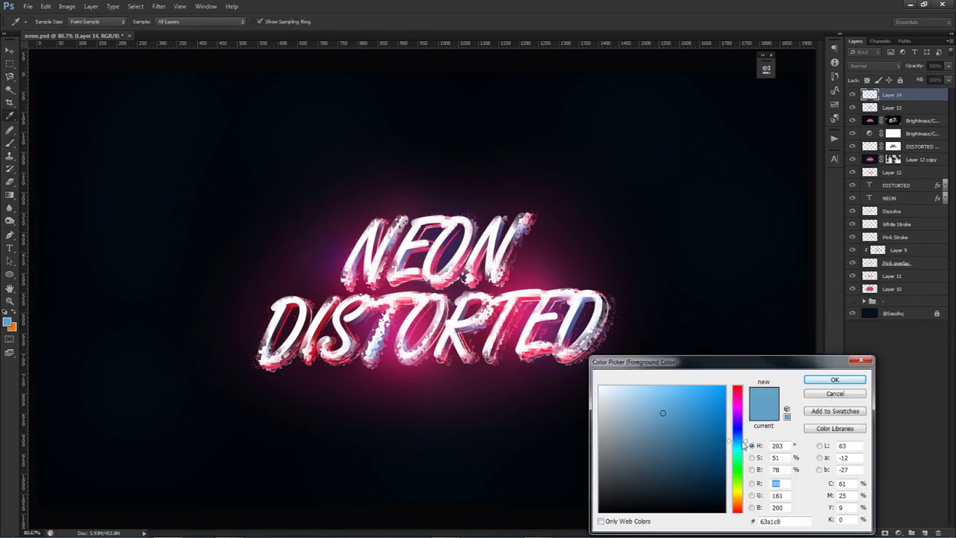
pyautogui.moveTo(740, 445); pyautogui.dragTo(739, 441)
pyautogui.click(678, 407)
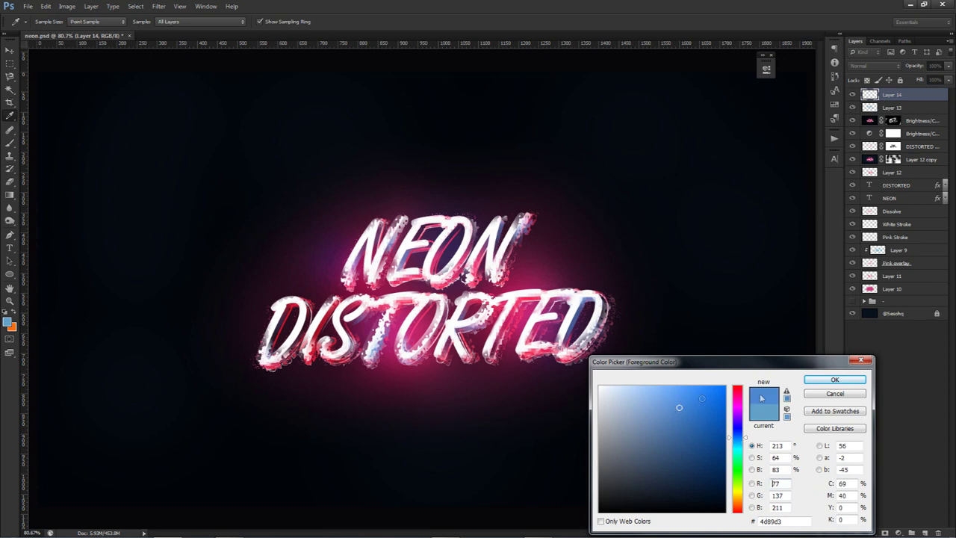
pyautogui.click(834, 380)
# Paint soft blue spots over the middle of NEON and the first half of DISTORTED, and set the layer to Linear Dodge (Add) at 61% opacity
pyautogui.keyDown('alt'); pyautogui.rightClick(472, 338); pyautogui.keyUp('alt')
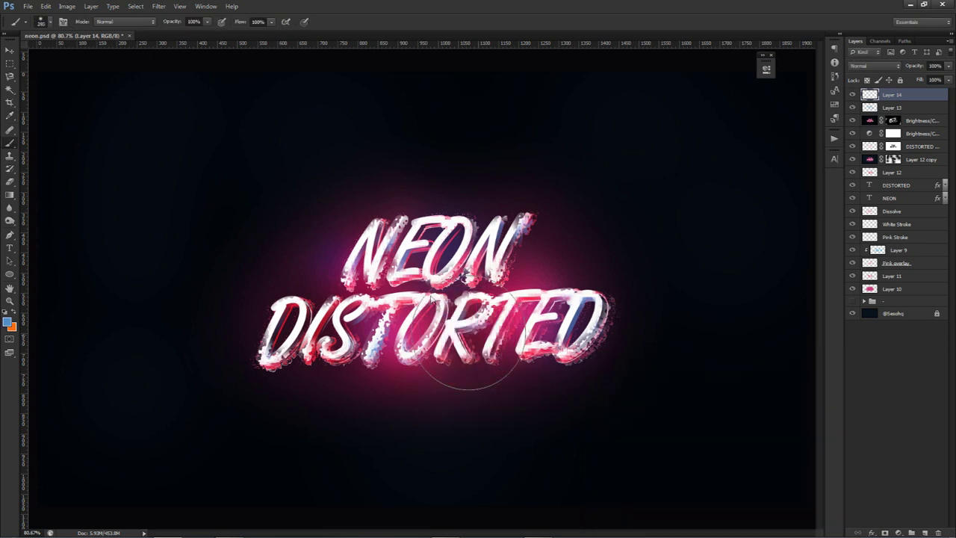
pyautogui.click(418, 260)
pyautogui.click(426, 338)
pyautogui.click(327, 337)
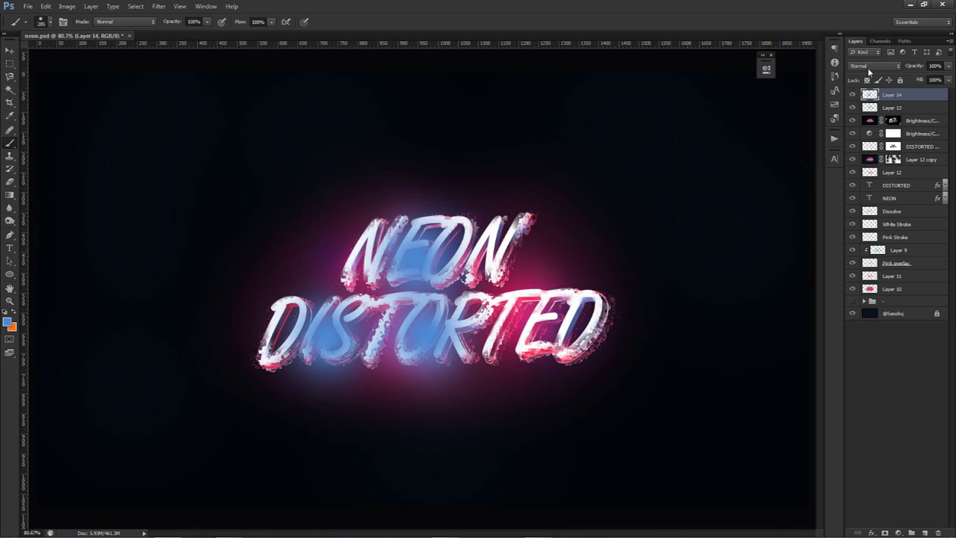
pyautogui.click(870, 66)
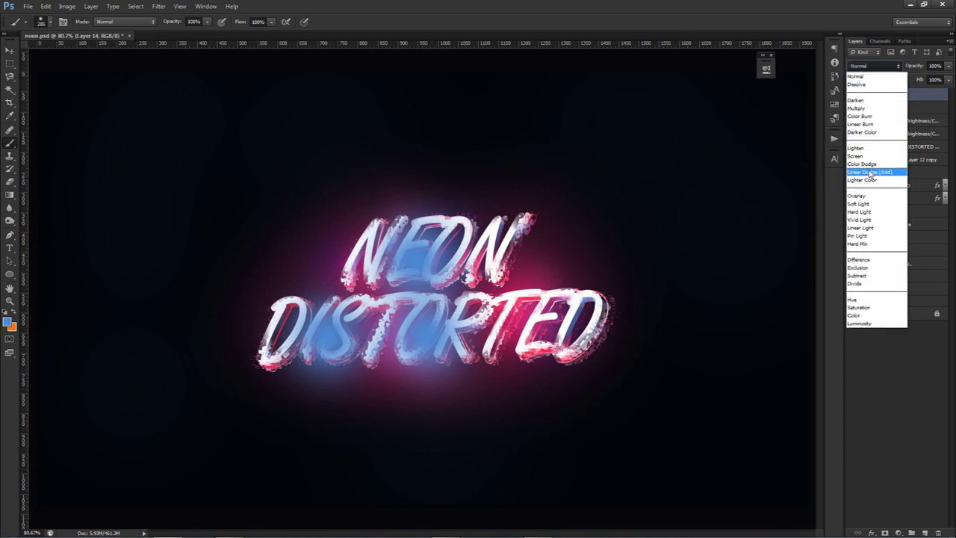
pyautogui.click(871, 159)
pyautogui.moveTo(929, 79)
pyautogui.mouseDown()
pyautogui.moveTo(919, 78)
pyautogui.moveTo(931, 80)
pyautogui.mouseUp()
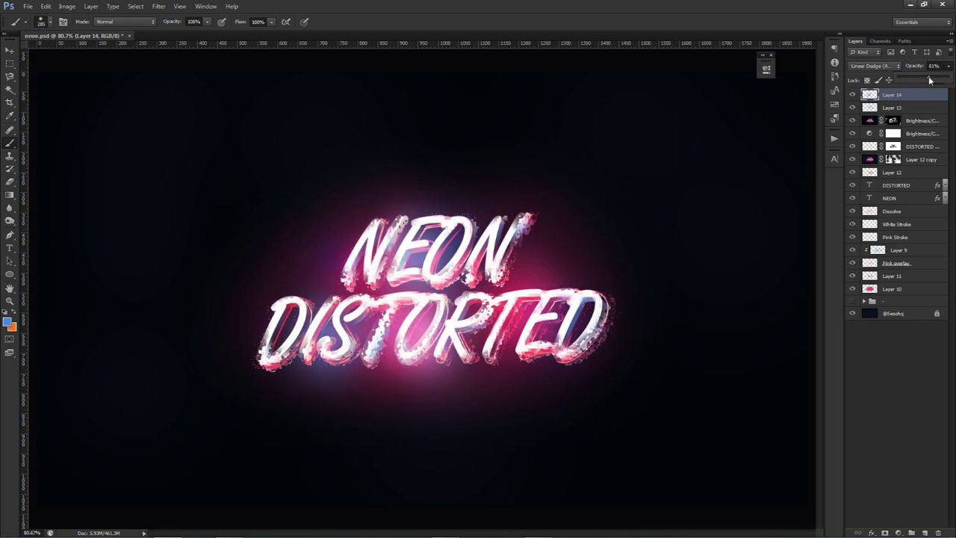
# Add blue glow around the last letters of DISTORTED and erase some of the blue over the word's middle
pyautogui.click(617, 278)
pyautogui.moveTo(557, 343); pyautogui.dragTo(526, 343)
pyautogui.click(559, 345)
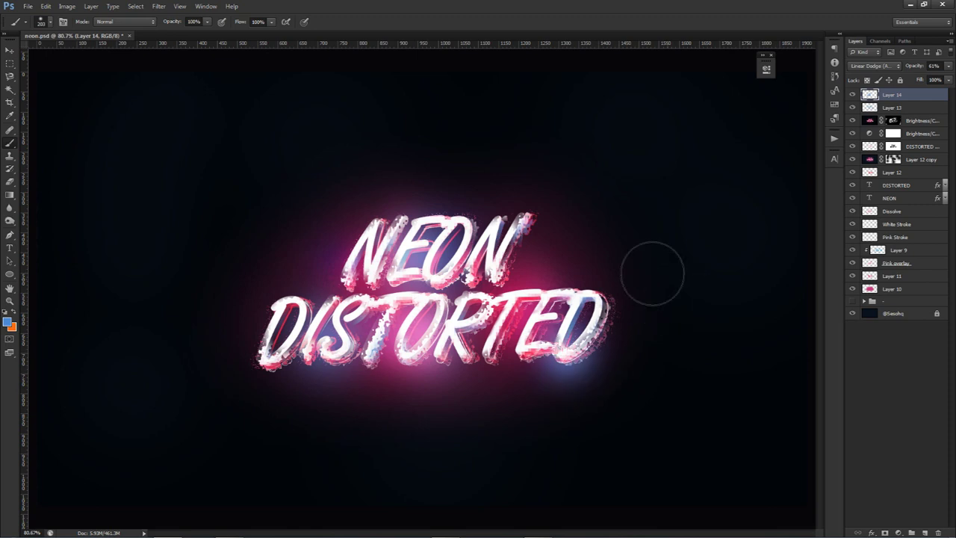
pyautogui.press('e')
pyautogui.moveTo(398, 334)
pyautogui.mouseDown()
pyautogui.moveTo(362, 329)
pyautogui.moveTo(409, 309)
pyautogui.mouseUp()
pyautogui.click(414, 309)
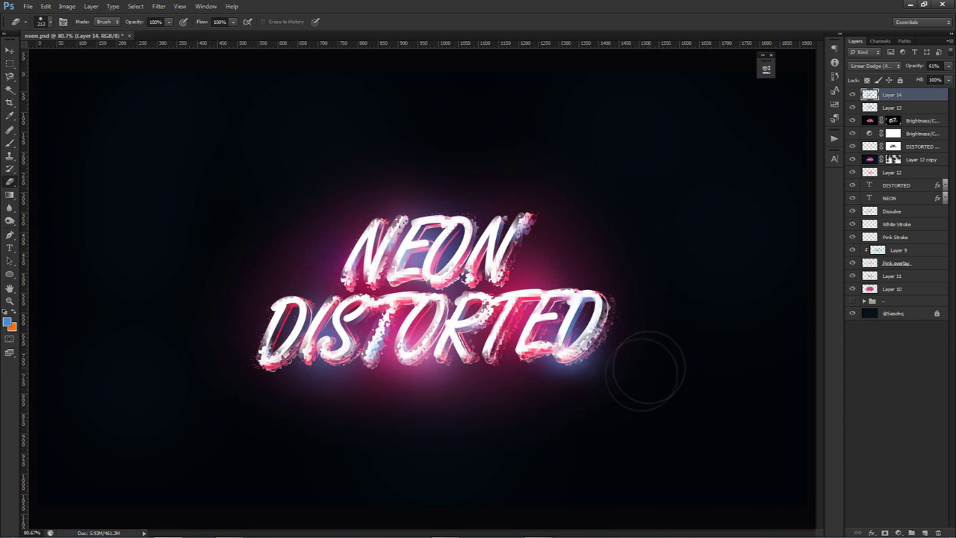
# Add a Vibrance adjustment layer on top with Vibrance 10 and Saturation 20, and compare the image with and without it
pyautogui.click(899, 532)
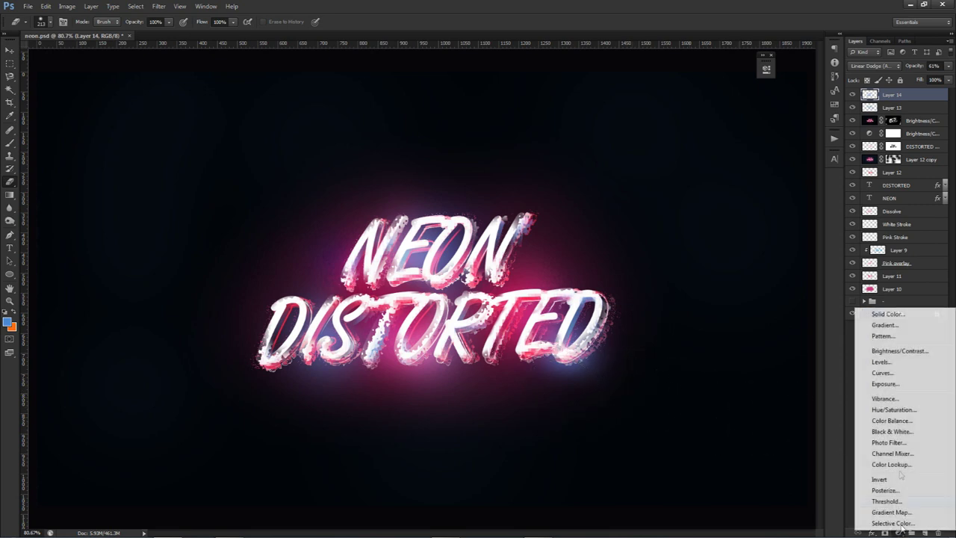
pyautogui.click(884, 399)
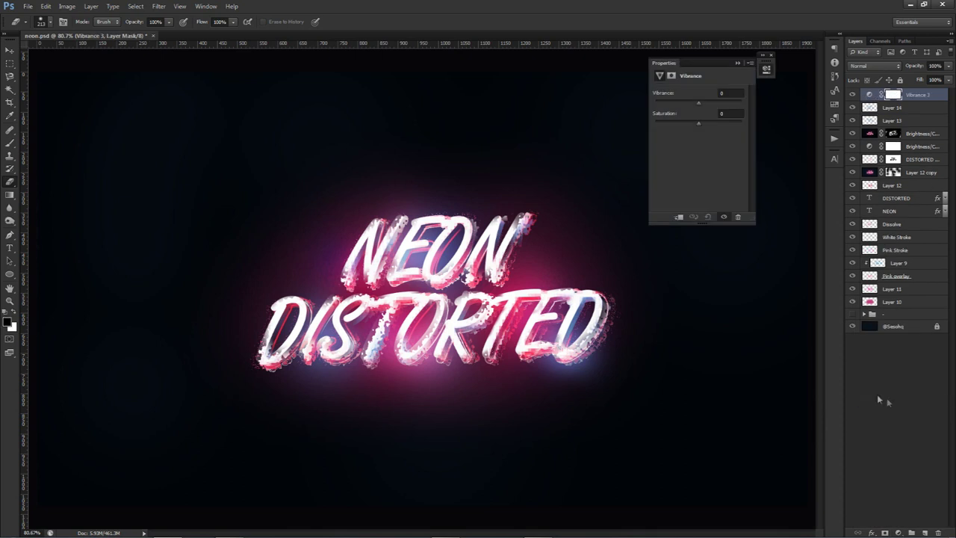
pyautogui.click(733, 101)
pyautogui.moveTo(738, 94); pyautogui.dragTo(705, 92)
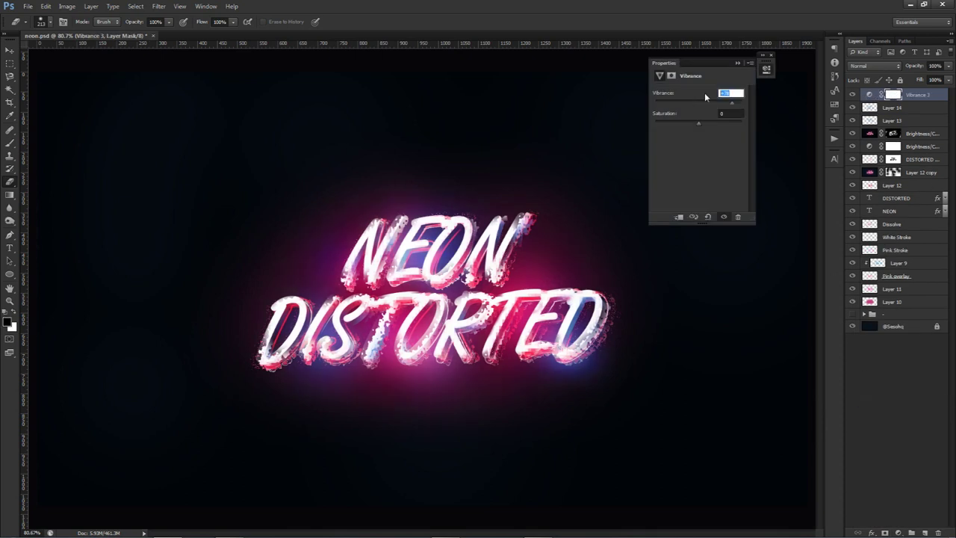
pyautogui.write('10')
pyautogui.click(718, 114)
pyautogui.write('20')
pyautogui.press('Return')
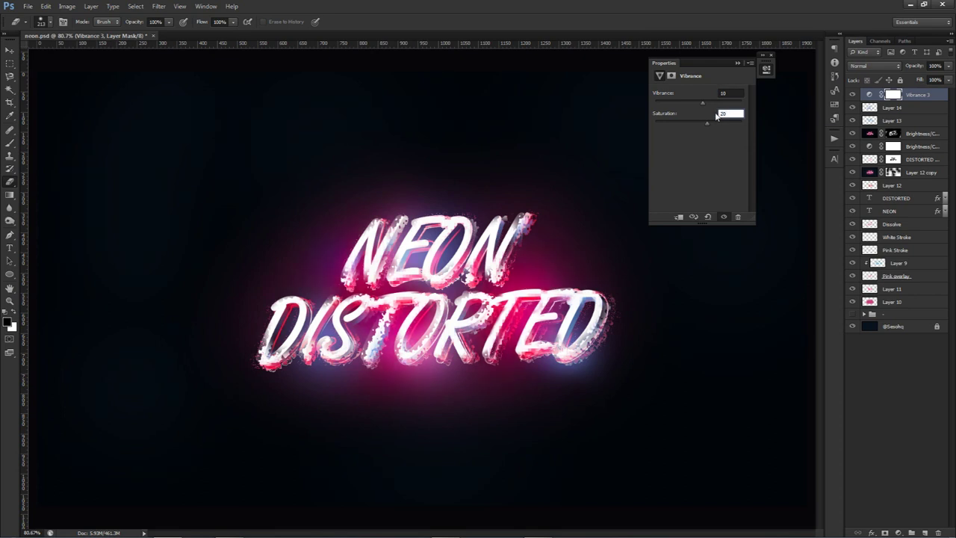
pyautogui.click(853, 94)
pyautogui.click(853, 94)
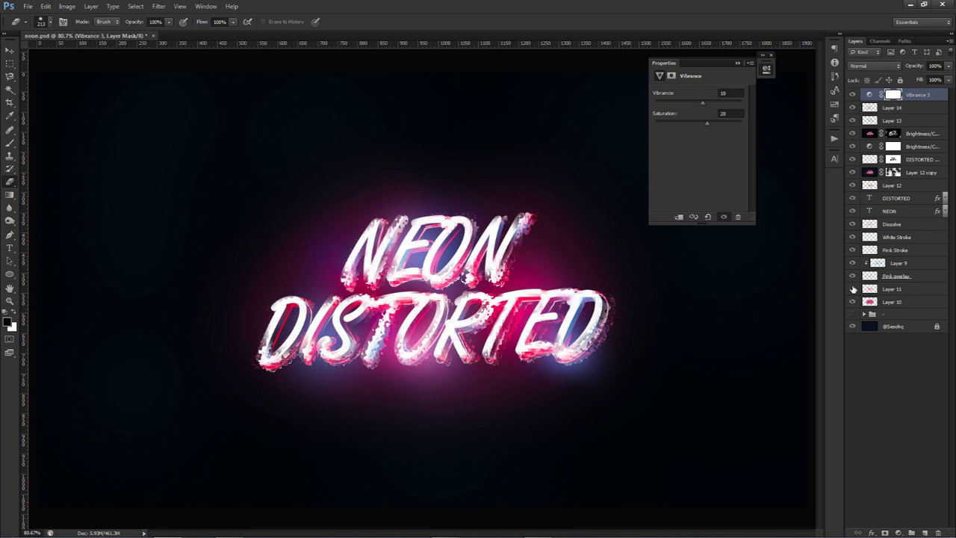
# Darken Layer 11 by lowering its lightness with Hue/Saturation
pyautogui.click(889, 289)
pyautogui.hotkey('ctrl', 'u')
pyautogui.moveTo(749, 422); pyautogui.dragTo(729, 427)
pyautogui.click(866, 327)
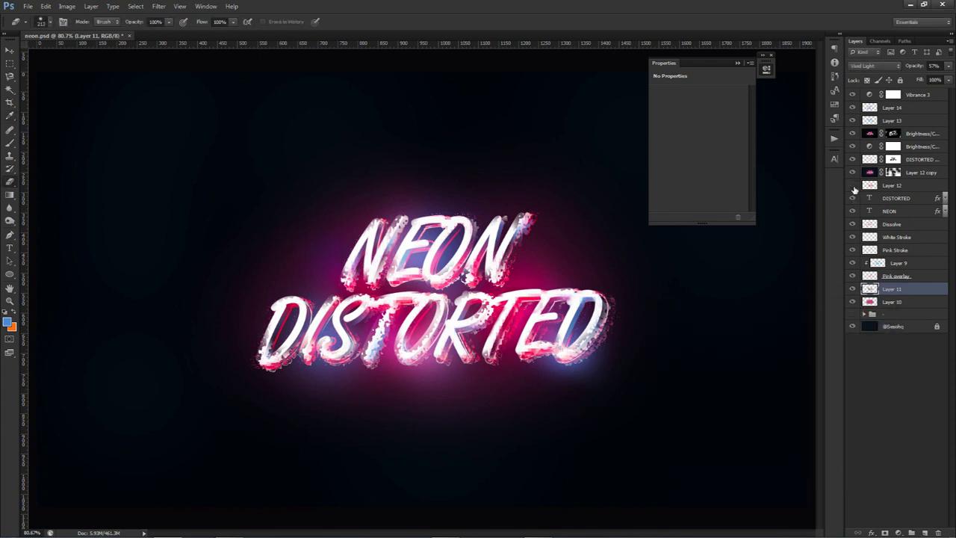
# Lighten Layer 12 with Hue/Saturation by setting its Lightness to +24
pyautogui.click(885, 187)
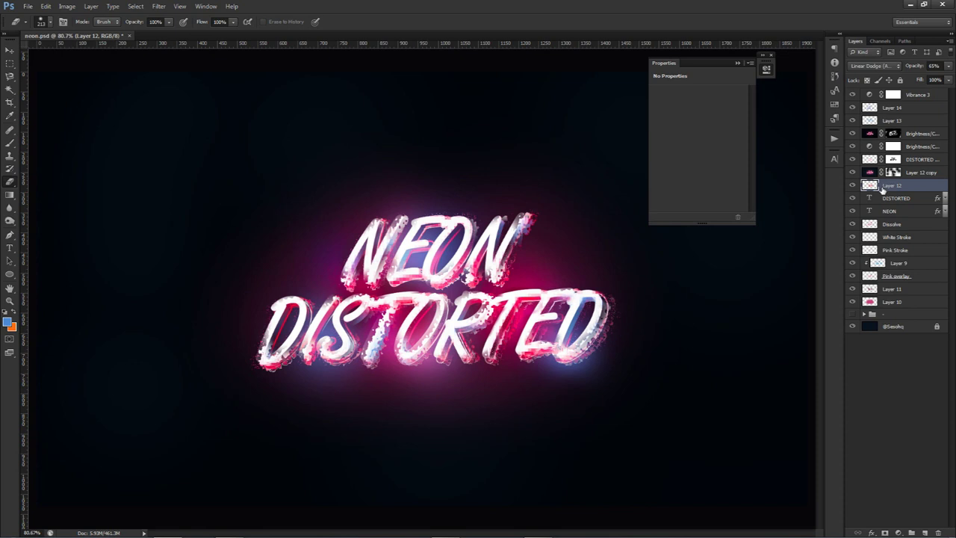
pyautogui.hotkey('ctrl', 'u')
pyautogui.moveTo(744, 427)
pyautogui.mouseDown()
pyautogui.moveTo(729, 425)
pyautogui.moveTo(771, 426)
pyautogui.moveTo(763, 429)
pyautogui.mouseUp()
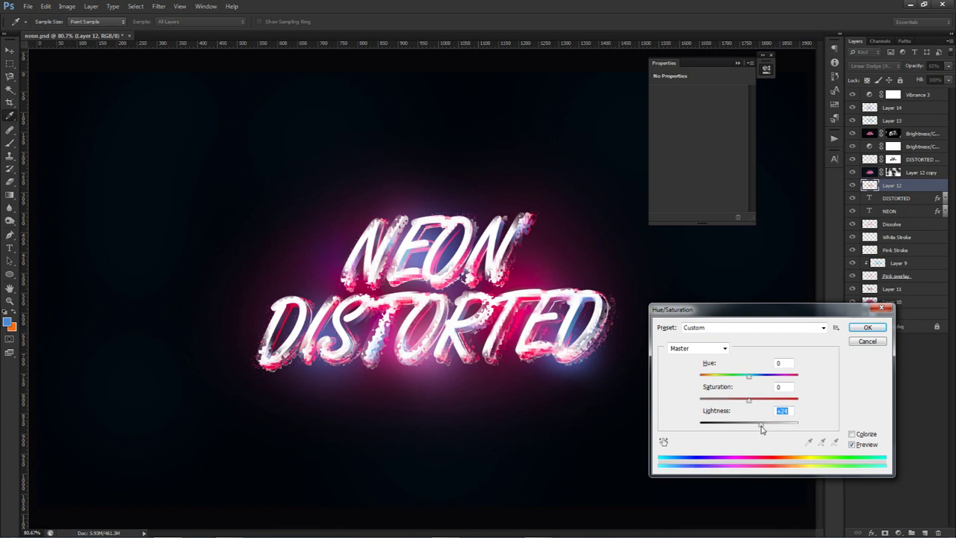
pyautogui.click(866, 328)
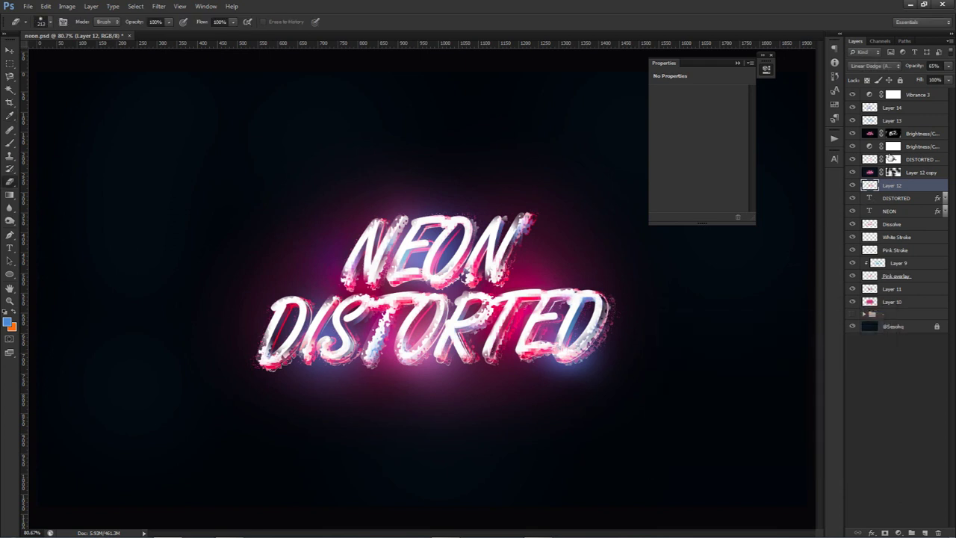
# Add a Color Balance adjustment layer above Vibrance 3 with midtones at Cyan-Red 17, Magenta-Green -31 and Yellow-Blue 19
pyautogui.click(913, 97)
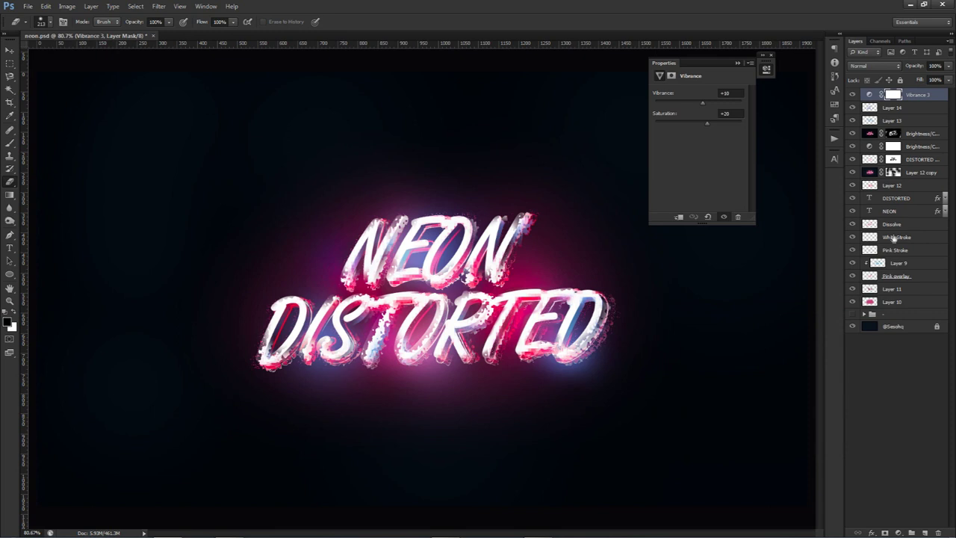
pyautogui.click(900, 533)
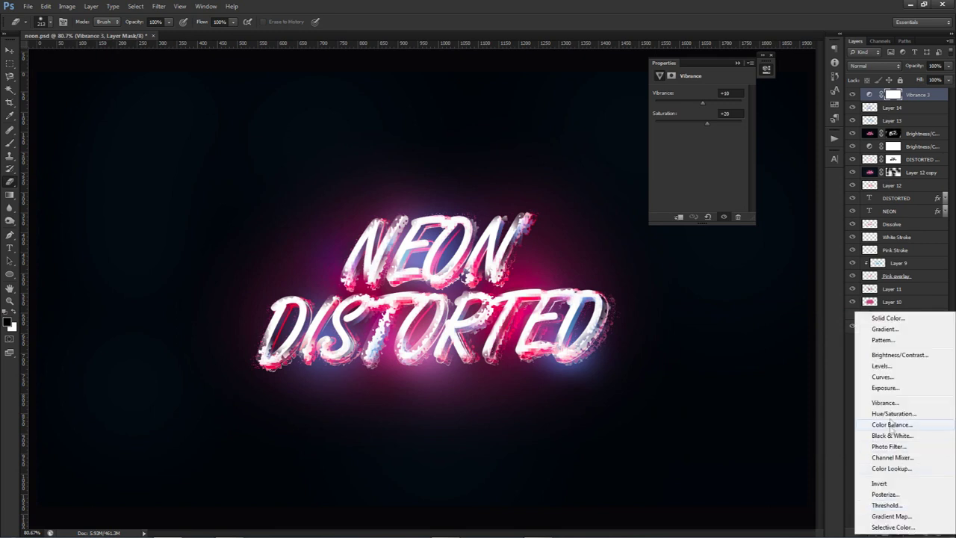
pyautogui.click(891, 428)
pyautogui.click(731, 112)
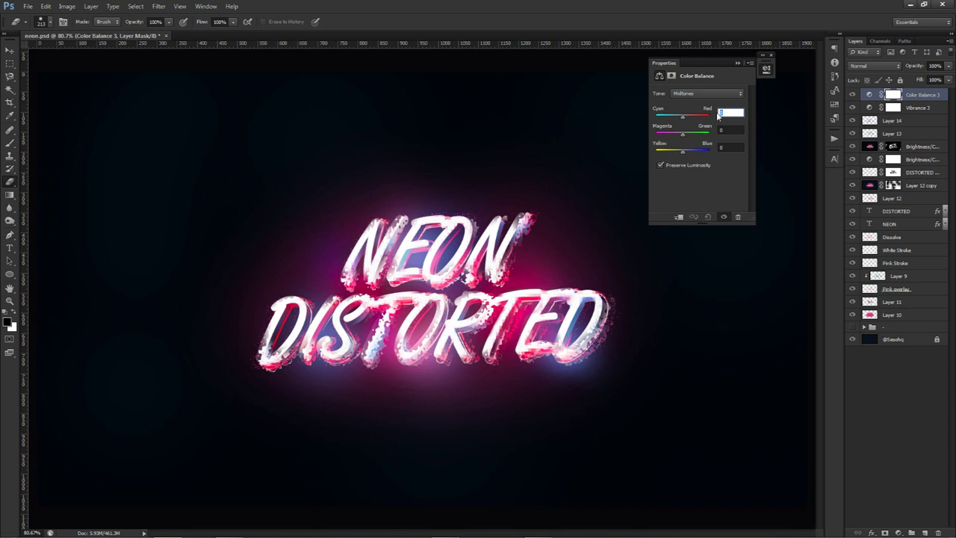
pyautogui.write('17')
pyautogui.press('Tab')
pyautogui.press('Tab')
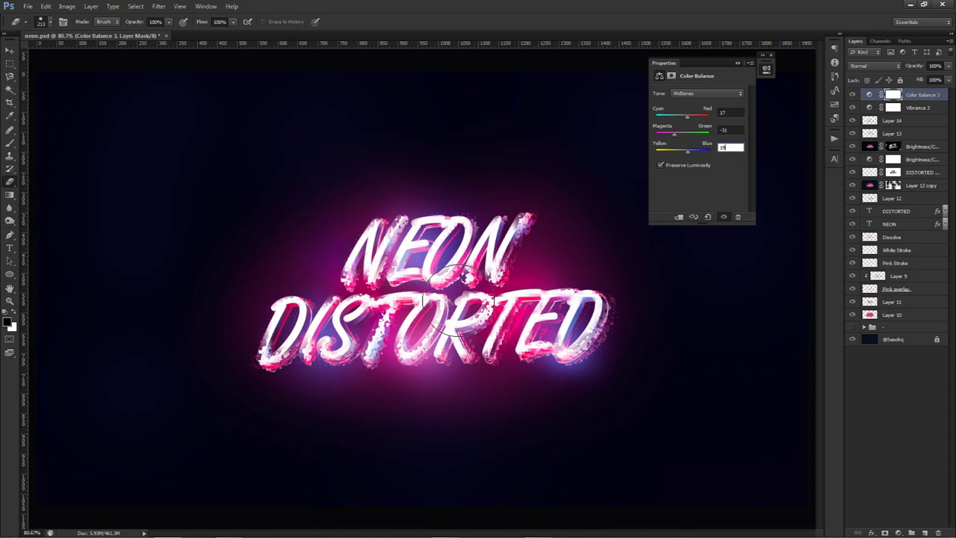
pyautogui.write('19')
pyautogui.press('Return')
pyautogui.click(854, 94)
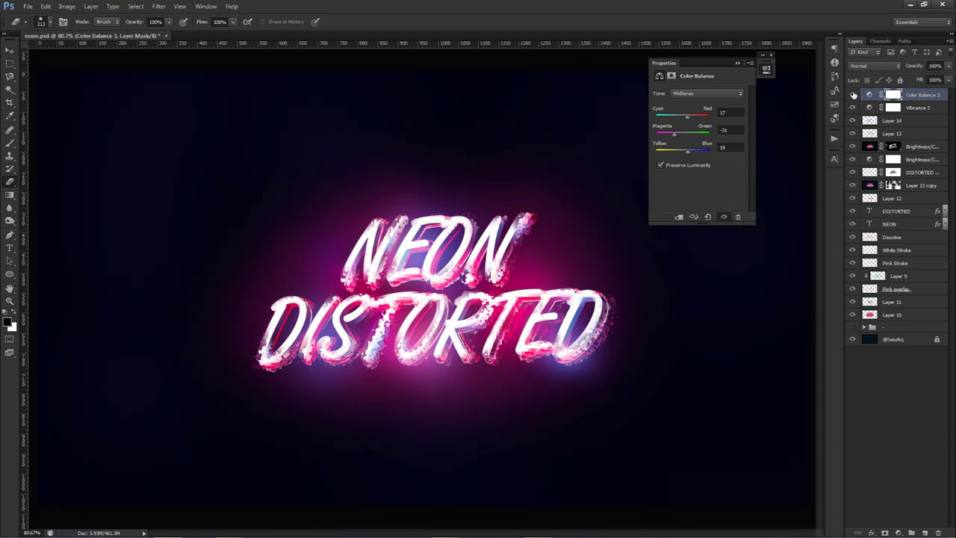
pyautogui.click(766, 69)
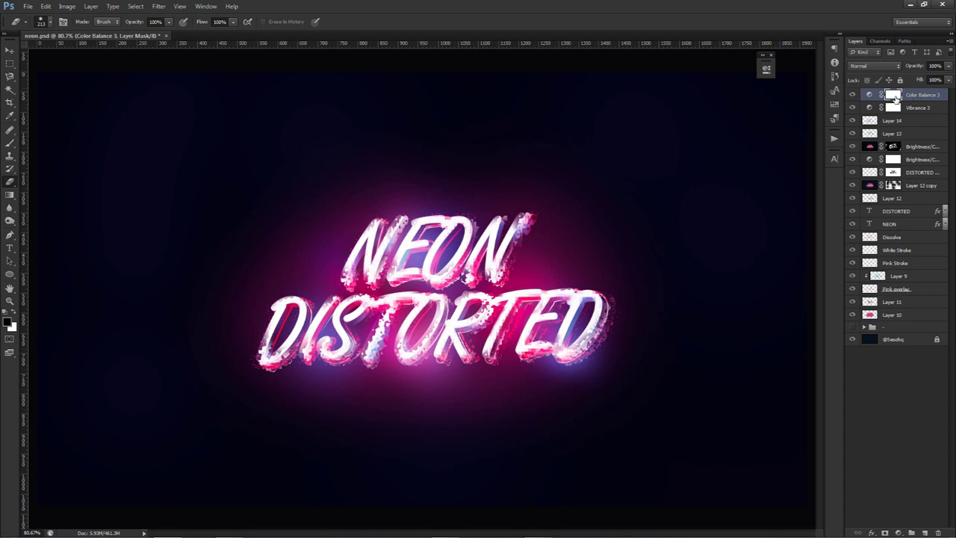
# Paint black with a large soft brush on the Color Balance mask over the background, and with a smaller brush over parts of the lettering
pyautogui.press('b')
pyautogui.hotkey('ctrl', '-')
pyautogui.moveTo(482, 304); pyautogui.dragTo(539, 311)
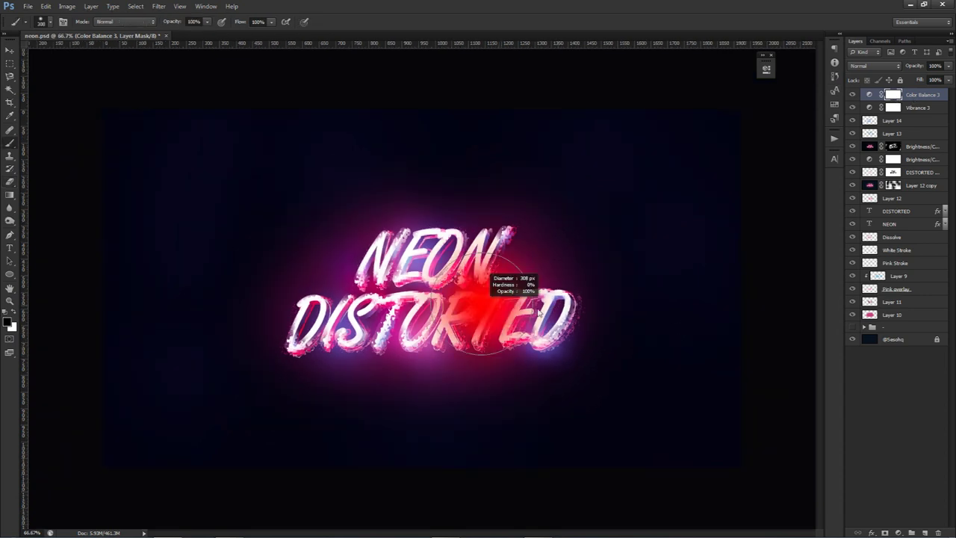
pyautogui.moveTo(185, 223)
pyautogui.mouseDown()
pyautogui.moveTo(239, 441)
pyautogui.moveTo(425, 473)
pyautogui.moveTo(561, 463)
pyautogui.moveTo(738, 427)
pyautogui.moveTo(672, 320)
pyautogui.moveTo(664, 248)
pyautogui.moveTo(625, 188)
pyautogui.moveTo(629, 158)
pyautogui.moveTo(484, 142)
pyautogui.moveTo(100, 138)
pyautogui.moveTo(457, 122)
pyautogui.moveTo(619, 141)
pyautogui.mouseUp()
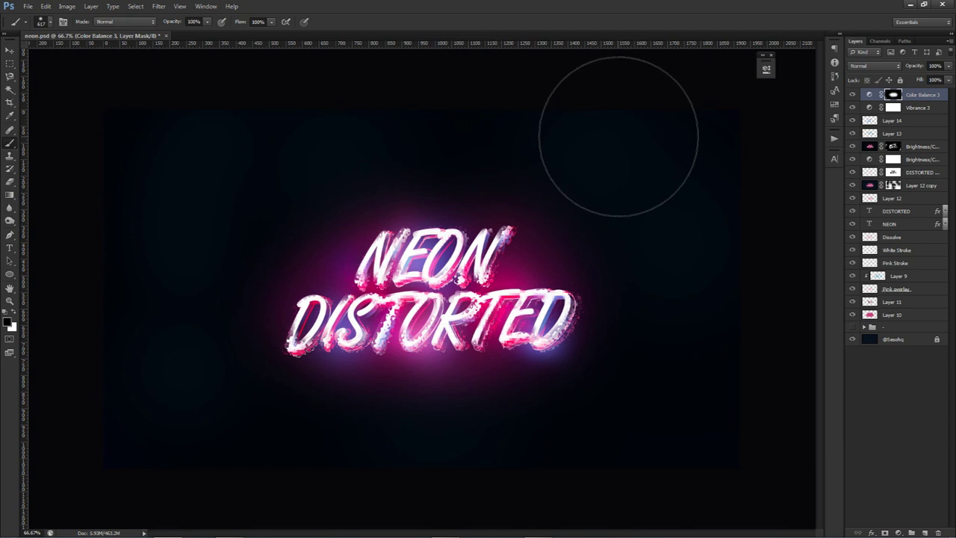
pyautogui.scroll(4, 453, 335)
pyautogui.moveTo(479, 359); pyautogui.dragTo(349, 355)
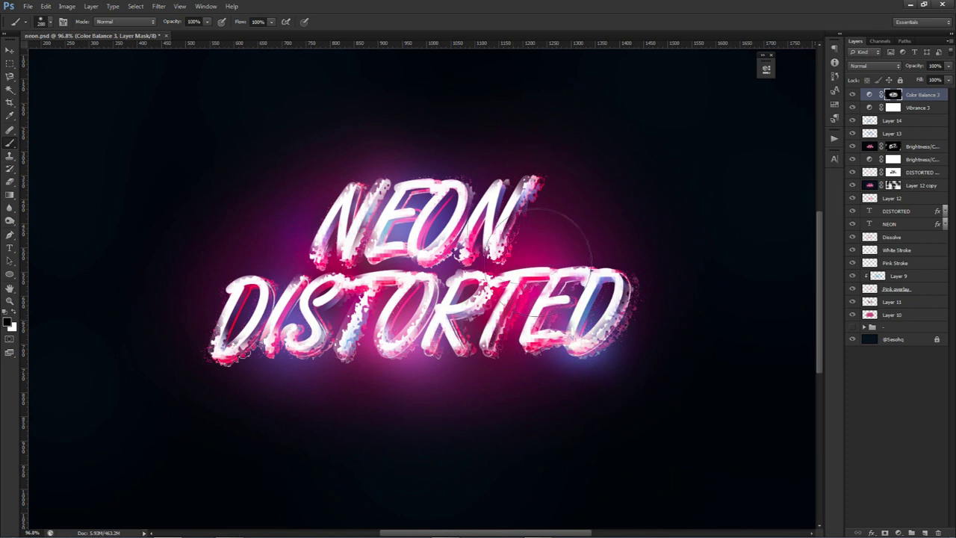
pyautogui.scroll(-3, 452, 328)
pyautogui.scroll(1, 769, 223)
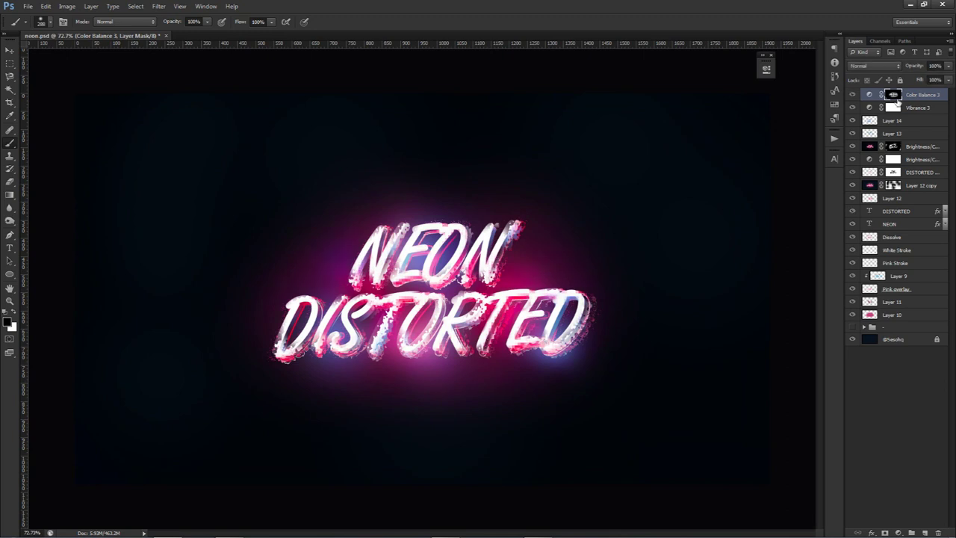
# Add a Curves adjustment layer on top and shape a slight S-curve that lifts the highlights and lowers the shadows
pyautogui.click(898, 532)
pyautogui.click(894, 375)
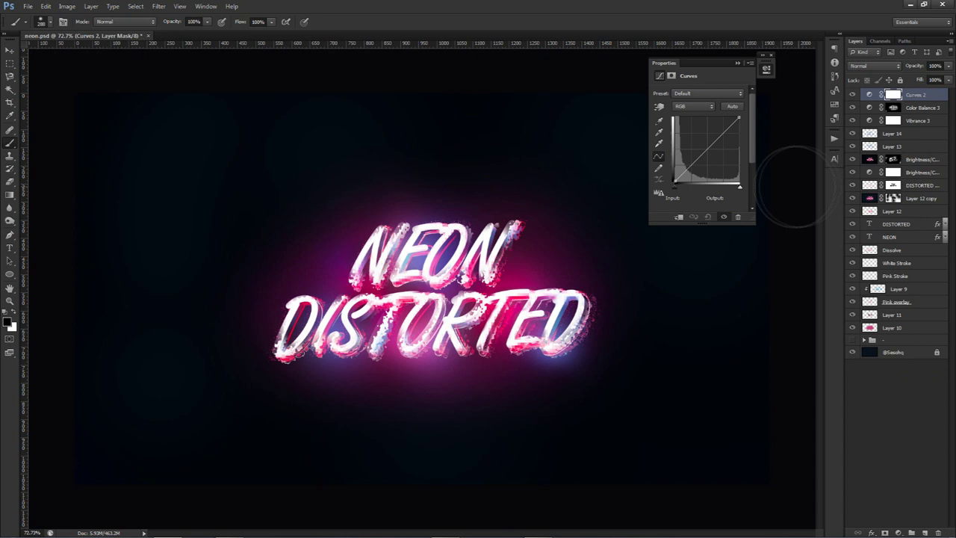
pyautogui.moveTo(721, 137); pyautogui.dragTo(721, 133)
pyautogui.moveTo(688, 168); pyautogui.dragTo(689, 169)
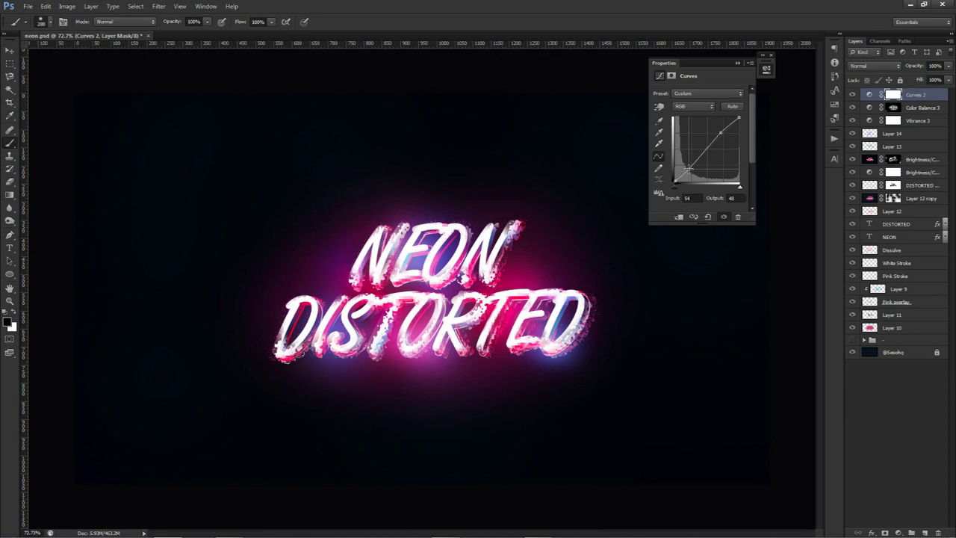
pyautogui.moveTo(690, 169); pyautogui.dragTo(689, 168)
pyautogui.moveTo(689, 168); pyautogui.dragTo(700, 168)
pyautogui.hotkey('ctrl', 'z')
pyautogui.click(718, 132)
pyautogui.moveTo(689, 168); pyautogui.dragTo(688, 170)
# Add an Exposure adjustment layer on top with an Offset of 0.0006
pyautogui.click(898, 532)
pyautogui.click(900, 384)
pyautogui.click(735, 132)
pyautogui.click(736, 129)
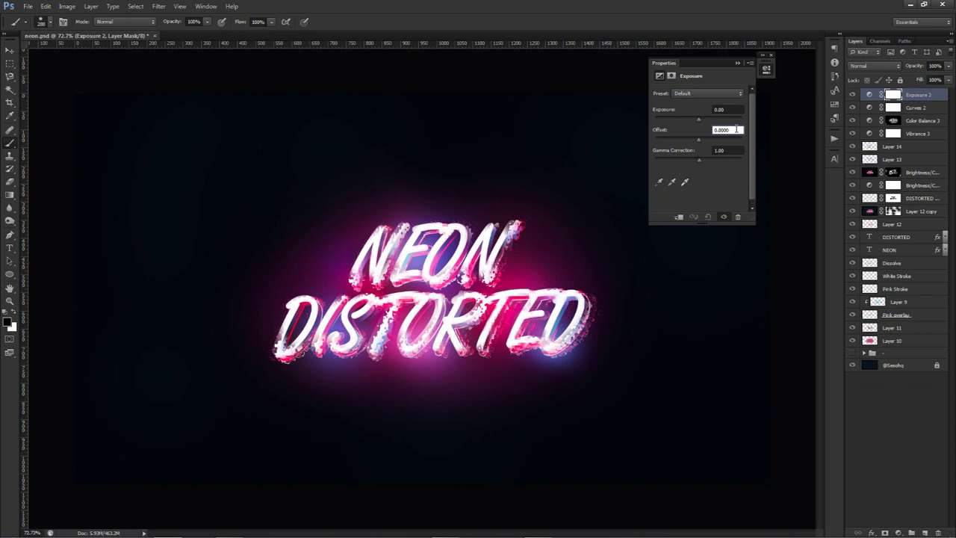
pyautogui.write('6')
pyautogui.press('Return')
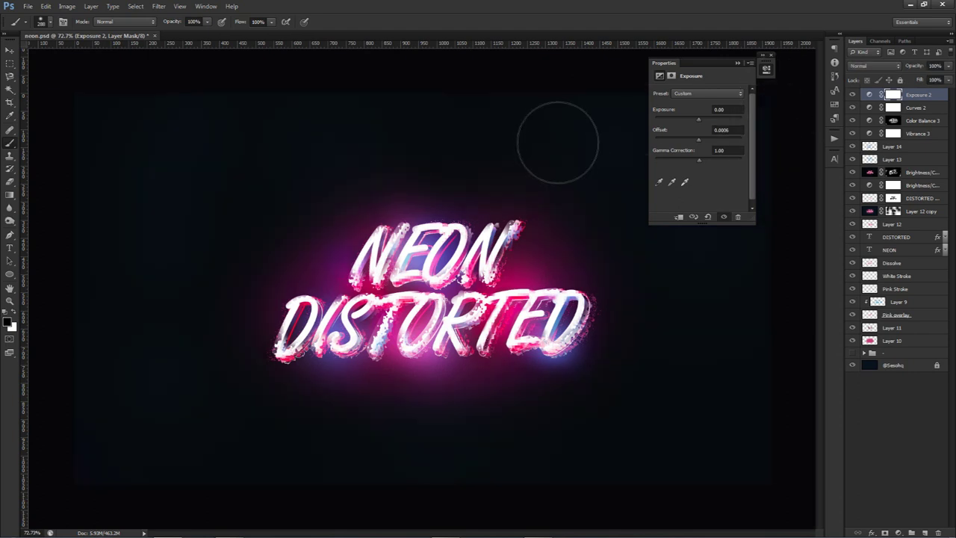
pyautogui.click(766, 69)
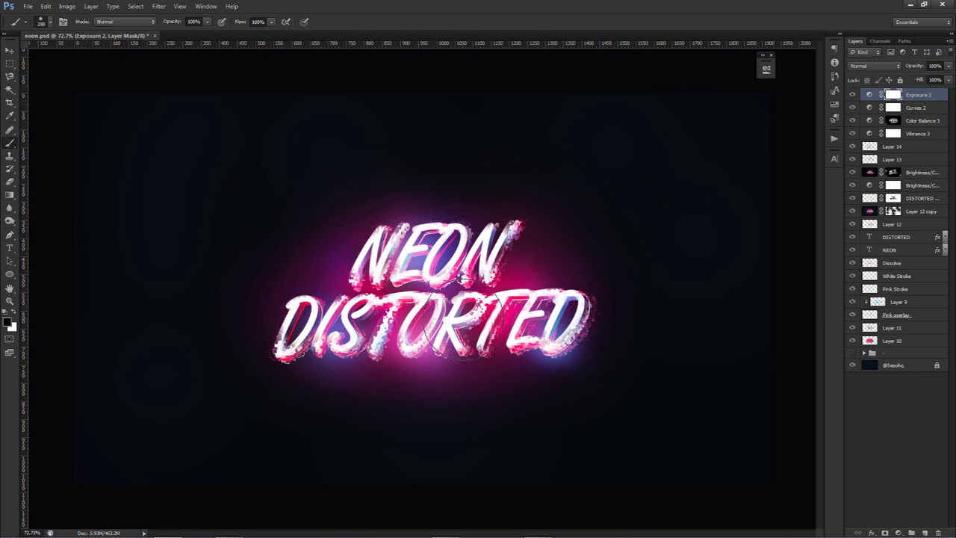
# Duplicate all layers and merge the duplicates into a single layer on top of the stack
pyautogui.press('v')
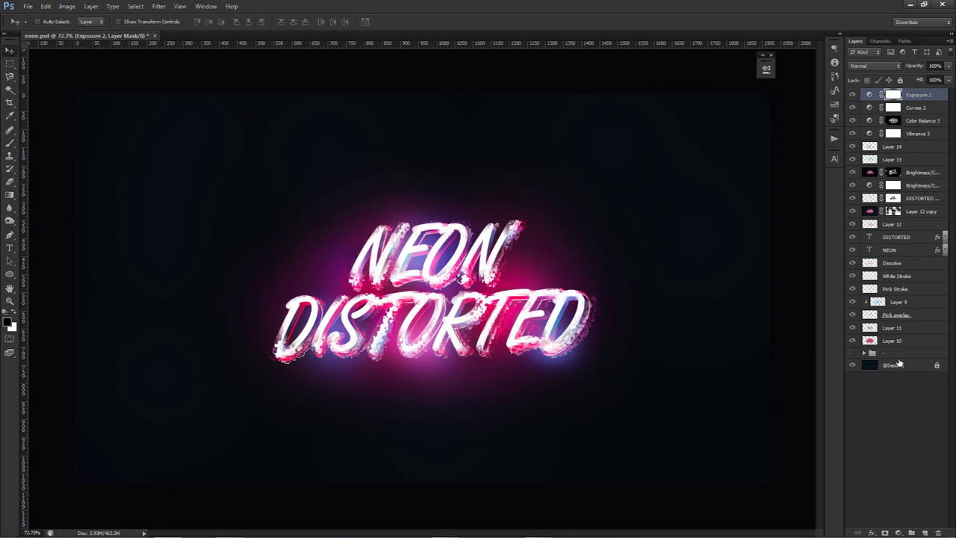
pyautogui.hotkey('ctrl', 'alt', 'a')
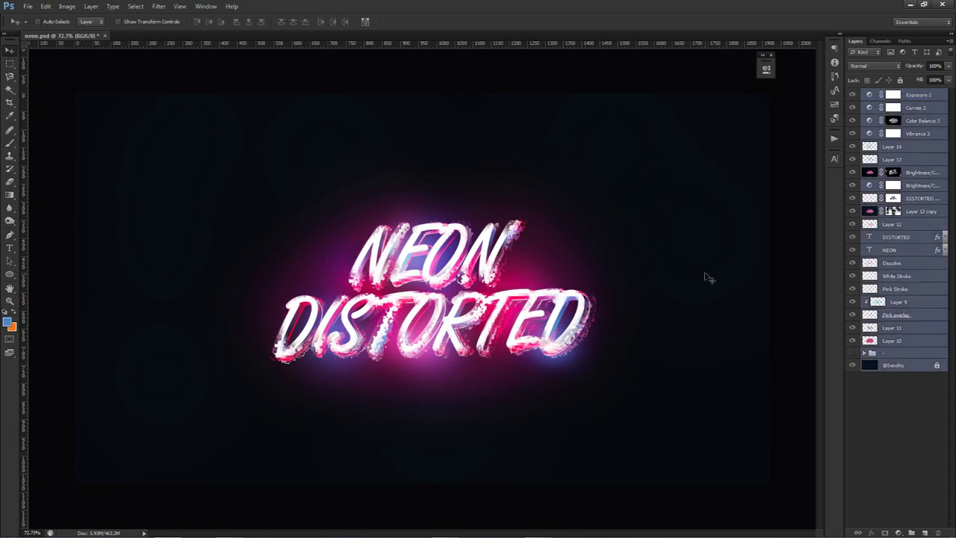
pyautogui.hotkey('ctrl', 'j')
pyautogui.hotkey('ctrl', 'e')
# Select several thin horizontal strips of varying length across the word NEON on the merged copy
pyautogui.press('m')
pyautogui.moveTo(388, 301); pyautogui.dragTo(479, 303)
pyautogui.moveTo(217, 185); pyautogui.dragTo(487, 185)
pyautogui.moveTo(408, 157); pyautogui.dragTo(659, 157)
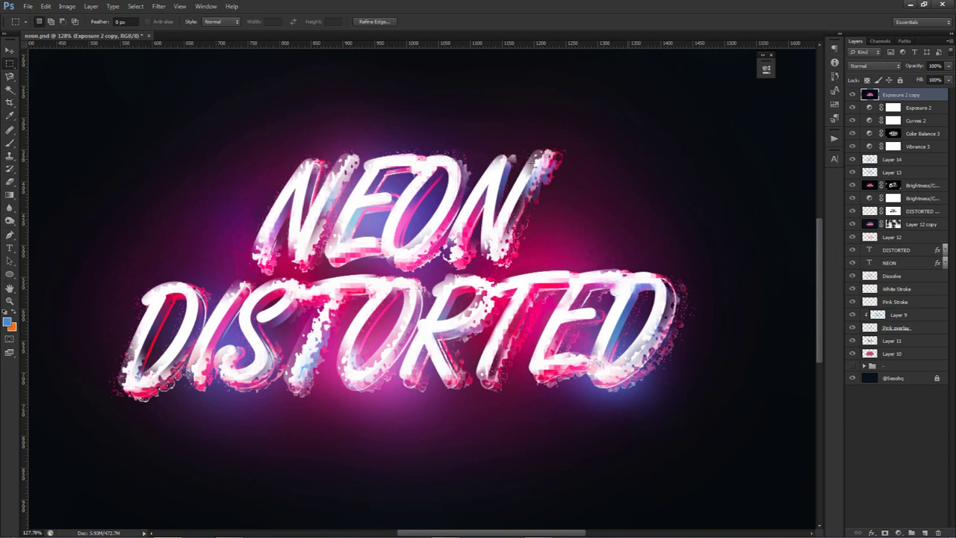
pyautogui.moveTo(226, 178); pyautogui.dragTo(553, 204)
pyautogui.moveTo(354, 199); pyautogui.dragTo(441, 201)
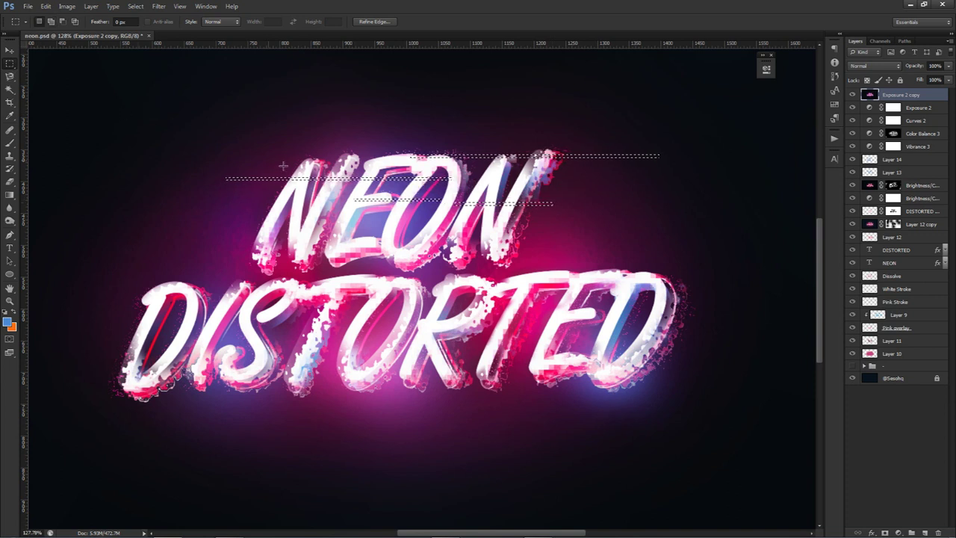
pyautogui.moveTo(322, 154); pyautogui.dragTo(390, 161)
pyautogui.moveTo(222, 237); pyautogui.dragTo(559, 225)
pyautogui.moveTo(439, 248); pyautogui.dragTo(495, 249)
# Add more thin horizontal strips across the word DISTORTED to the selection
pyautogui.moveTo(371, 293); pyautogui.dragTo(667, 297)
pyautogui.moveTo(514, 328); pyautogui.dragTo(739, 328)
pyautogui.moveTo(675, 362); pyautogui.dragTo(345, 362)
pyautogui.moveTo(363, 313); pyautogui.dragTo(510, 320)
pyautogui.moveTo(357, 349); pyautogui.dragTo(636, 348)
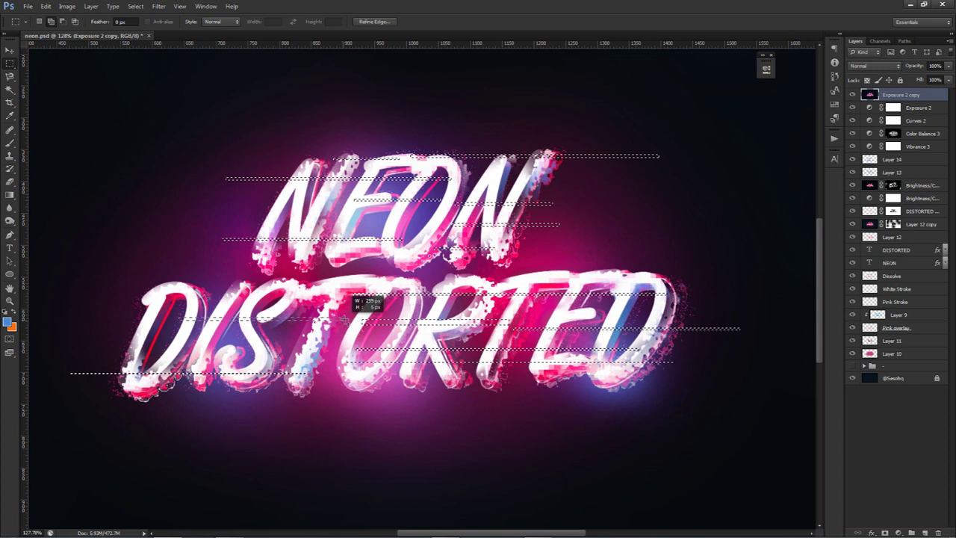
pyautogui.moveTo(344, 320); pyautogui.dragTo(347, 320)
pyautogui.moveTo(213, 278); pyautogui.dragTo(328, 287)
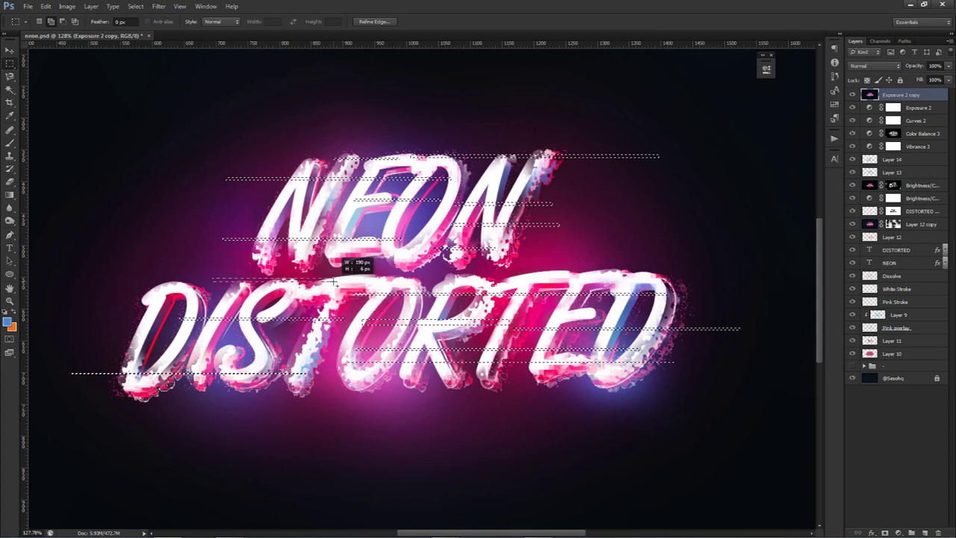
# Cut the selected strips from the merged copy onto a new layer and delete the merged copy
pyautogui.rightClick(338, 283)
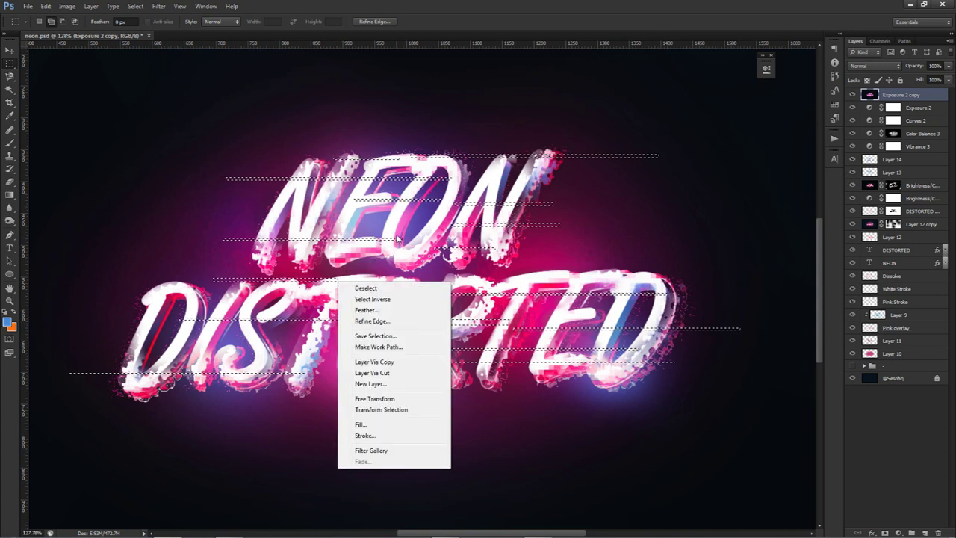
pyautogui.click(894, 99)
pyautogui.click(854, 95)
pyautogui.click(853, 95)
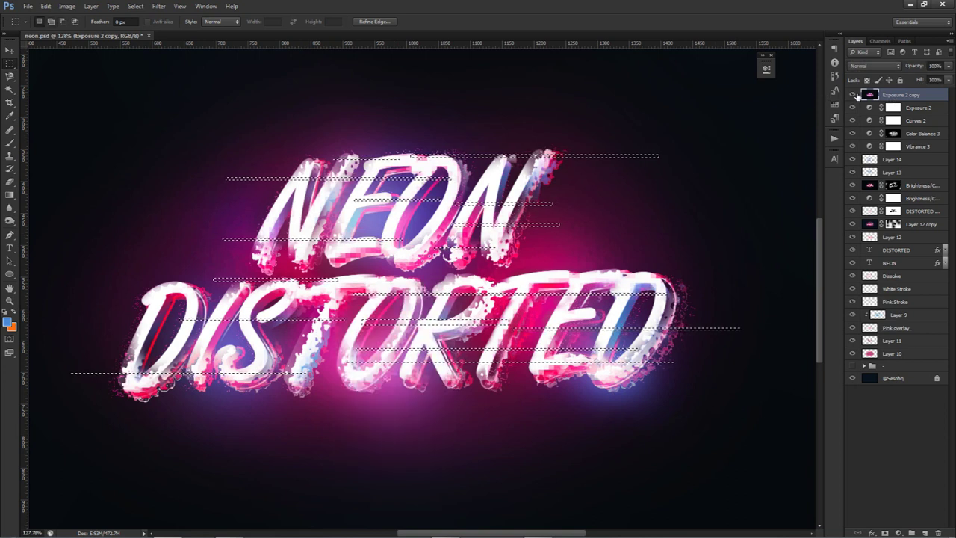
pyautogui.rightClick(456, 192)
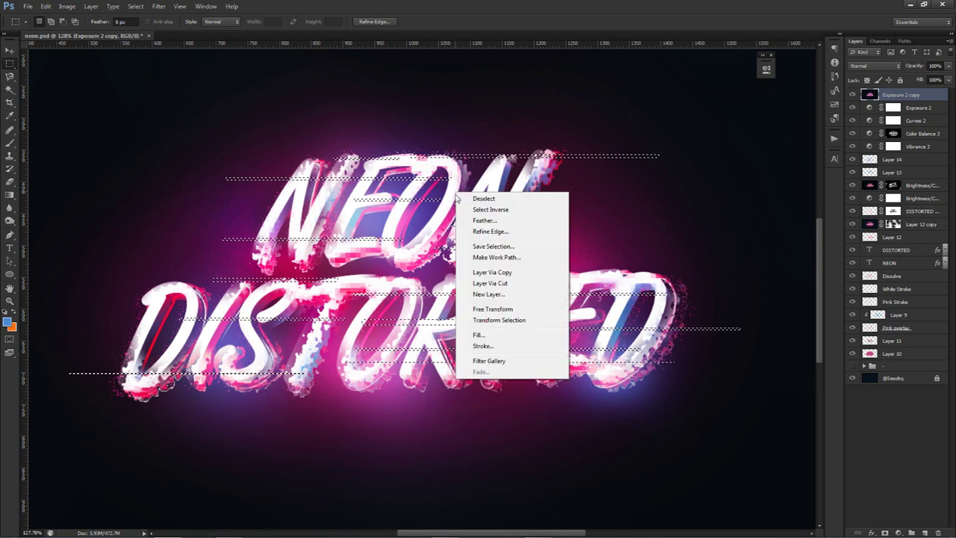
pyautogui.click(508, 284)
pyautogui.click(891, 110)
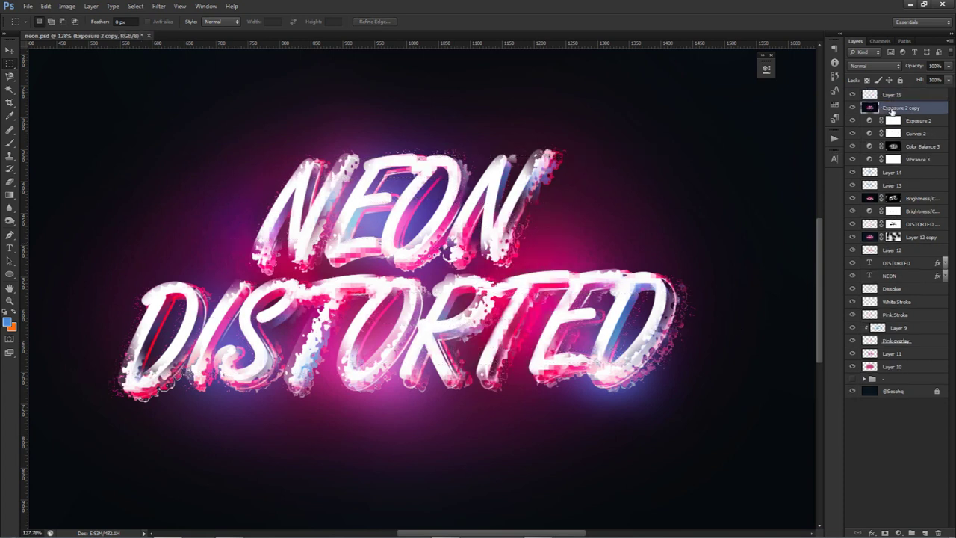
pyautogui.press('Delete')
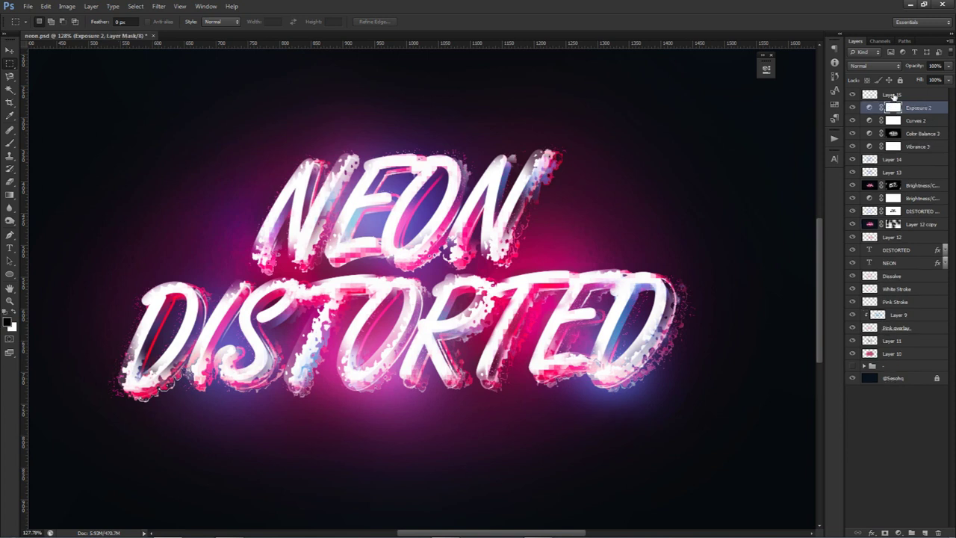
# Nudge the cut strips sideways to offset slices of the letters, and compare the text with and without them
pyautogui.click(893, 95)
pyautogui.click(882, 67)
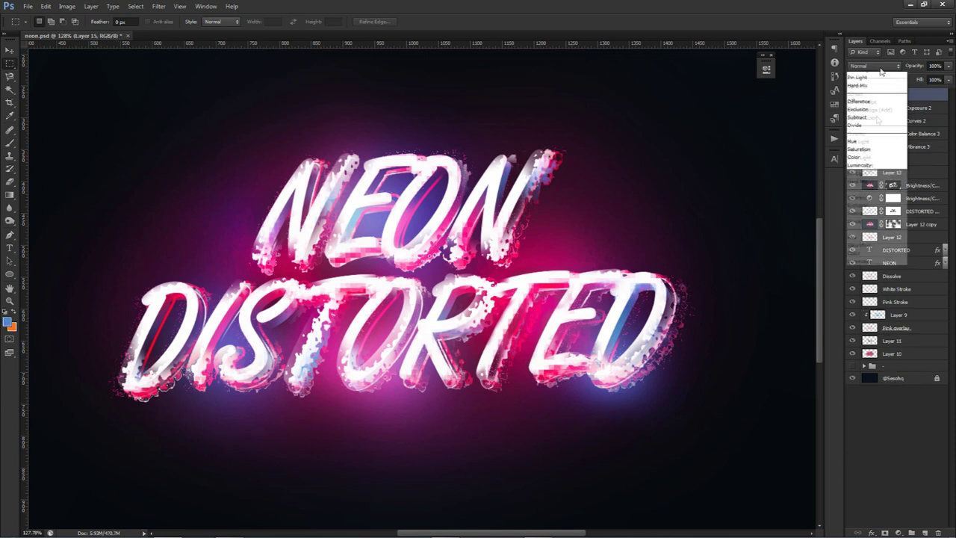
pyautogui.click(937, 98)
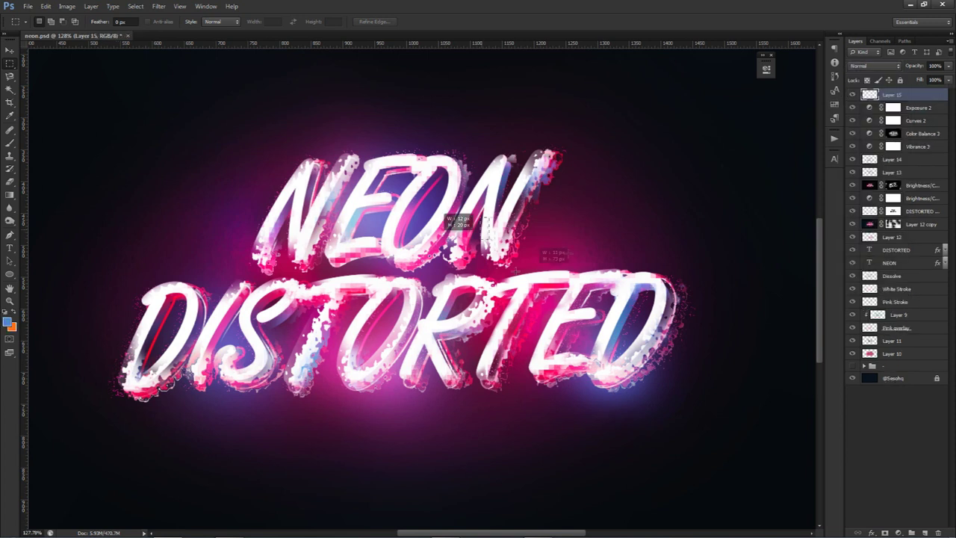
pyautogui.press('v')
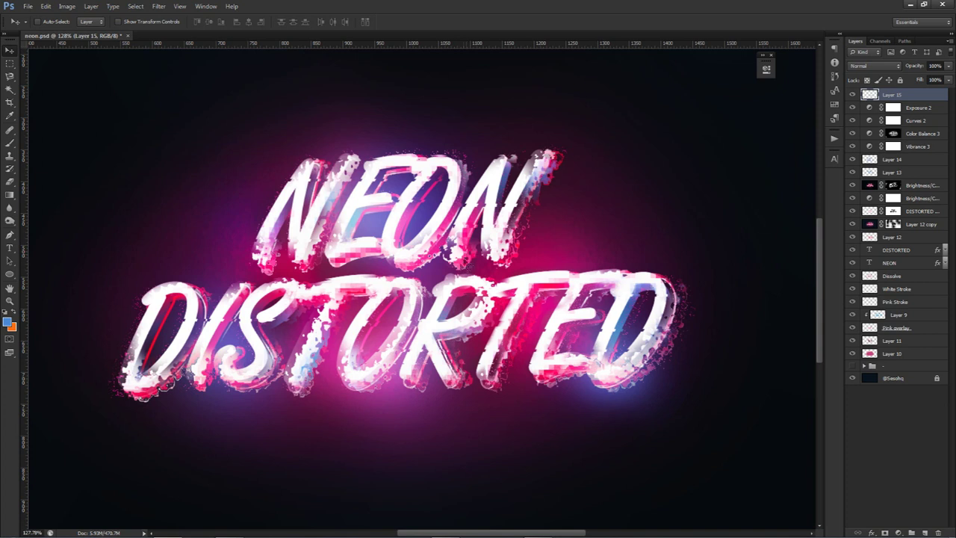
pyautogui.scroll(-5, 480, 303)
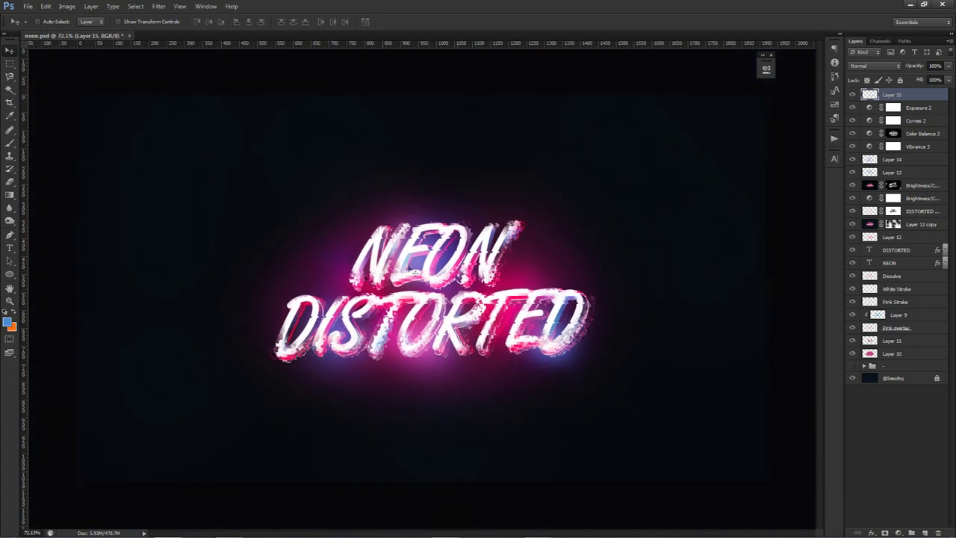
pyautogui.click(855, 95)
pyautogui.click(855, 95)
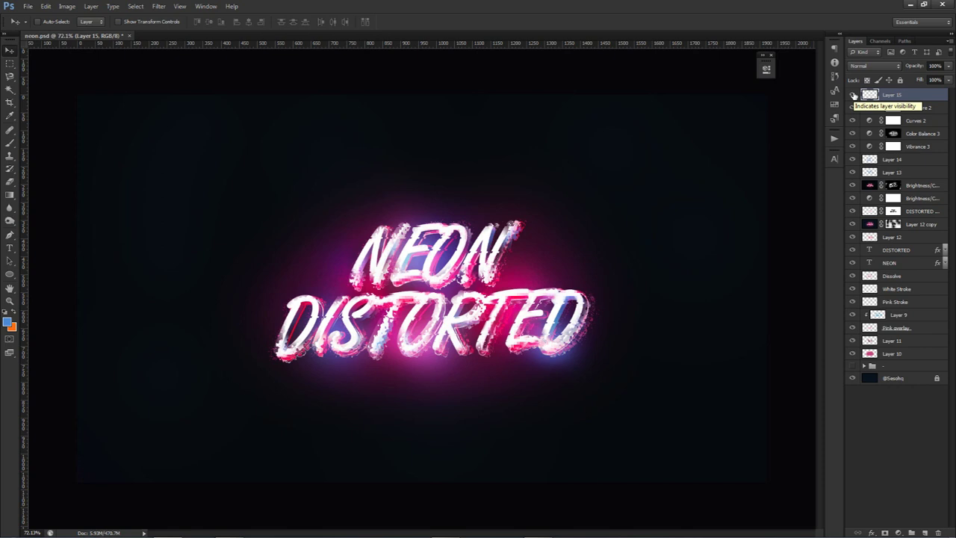
# Add a new layer on top and paint pink sampled from the text over the lettering with a soft 241 px brush
pyautogui.click(925, 533)
pyautogui.press('b')
pyautogui.keyDown('alt'); pyautogui.click(416, 317); pyautogui.keyUp('alt')
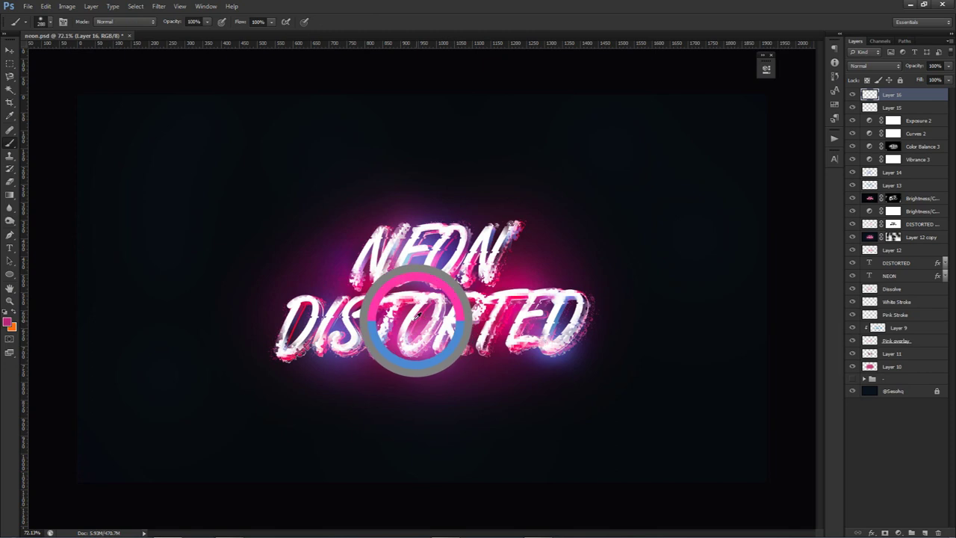
pyautogui.keyDown('alt'); pyautogui.rightClick(376, 313); pyautogui.keyUp('alt')
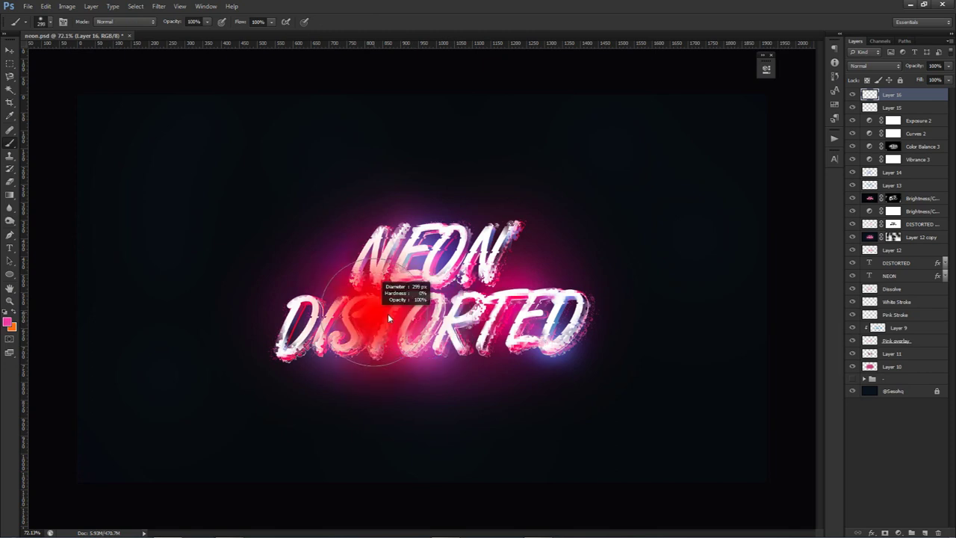
pyautogui.keyDown('alt'); pyautogui.rightClick(394, 276); pyautogui.keyUp('alt')
pyautogui.keyDown('alt'); pyautogui.rightClick(396, 266); pyautogui.keyUp('alt')
pyautogui.moveTo(400, 269)
pyautogui.mouseDown()
pyautogui.moveTo(413, 344)
pyautogui.moveTo(454, 329)
pyautogui.moveTo(484, 266)
pyautogui.moveTo(555, 317)
pyautogui.moveTo(579, 307)
pyautogui.mouseUp()
# Set the new pink paint layer to Linear Dodge (Add) at 40% opacity and shift it slightly
pyautogui.click(873, 66)
pyautogui.click(874, 175)
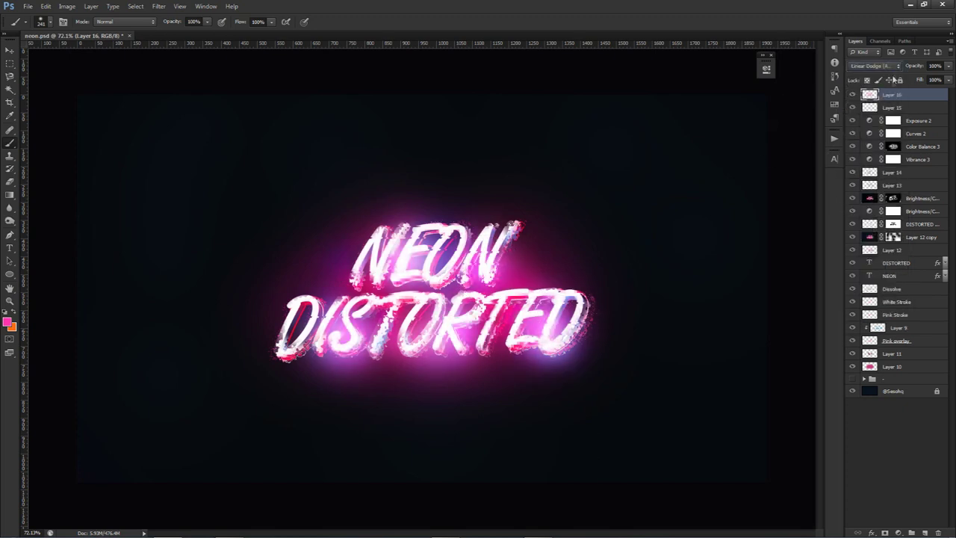
pyautogui.write('40')
pyautogui.press('Return')
pyautogui.press('v')
pyautogui.moveTo(495, 325); pyautogui.dragTo(495, 322)
# Shift the hue of the pink paint layer with Hue/Saturation and reposition it over the lettering
pyautogui.hotkey('ctrl', 'u')
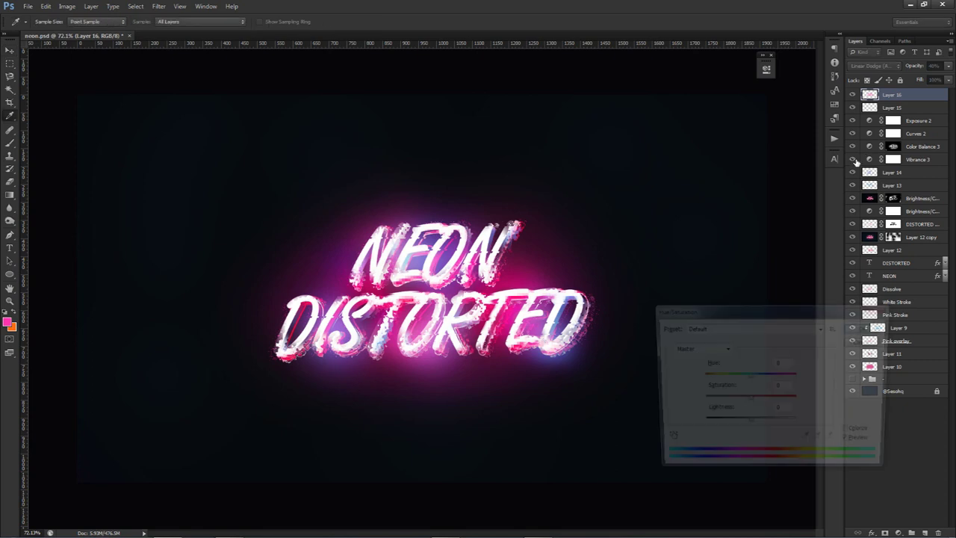
pyautogui.moveTo(749, 376); pyautogui.dragTo(770, 380)
pyautogui.moveTo(745, 429)
pyautogui.mouseDown()
pyautogui.moveTo(726, 427)
pyautogui.moveTo(772, 425)
pyautogui.moveTo(737, 427)
pyautogui.mouseUp()
pyautogui.click(856, 328)
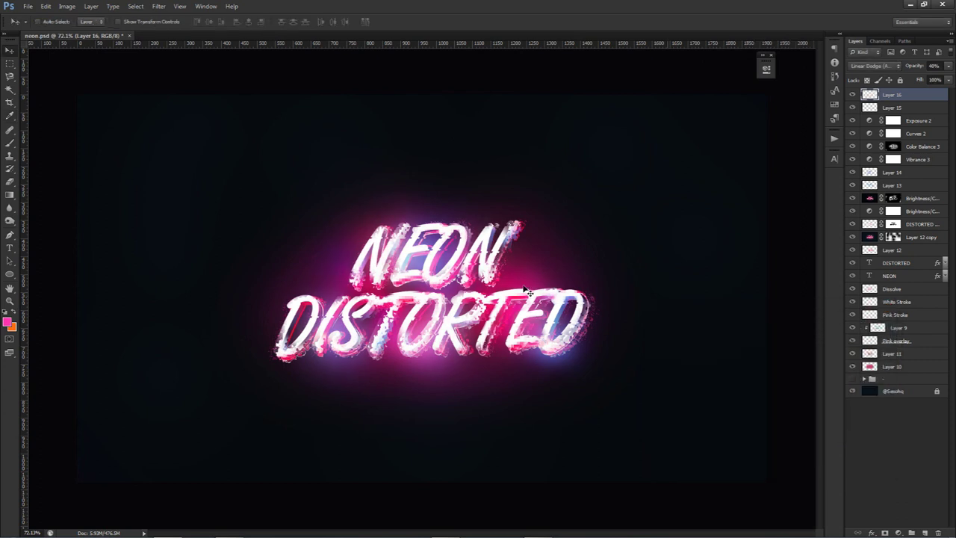
pyautogui.moveTo(502, 299); pyautogui.dragTo(508, 349)
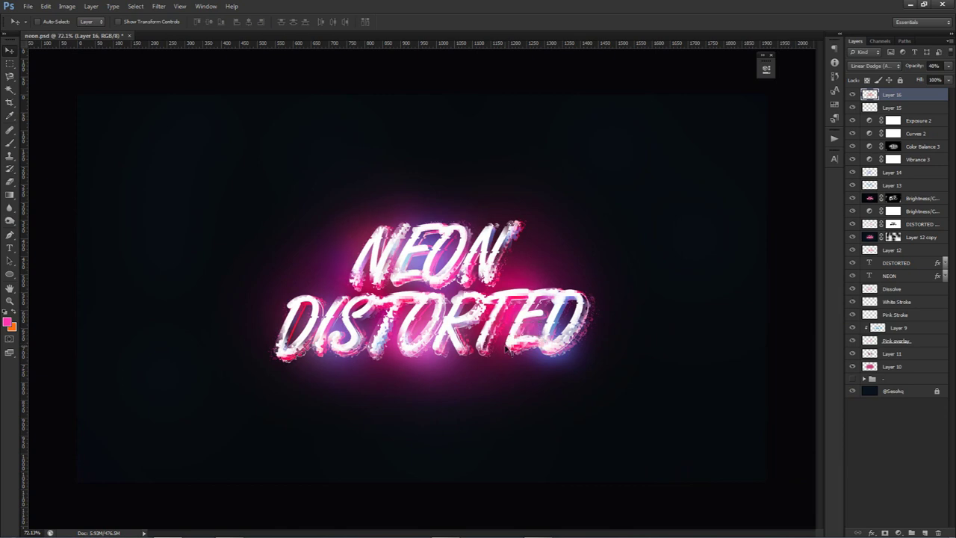
# Add a Brightness/Contrast adjustment layer with brightness -1 and contrast 60, and compare the image with and without it
pyautogui.click(899, 532)
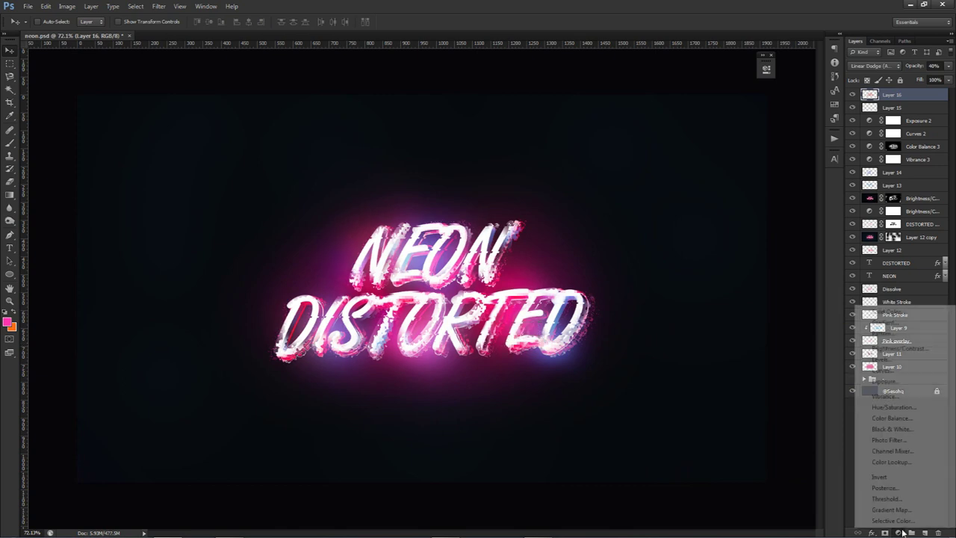
pyautogui.click(898, 349)
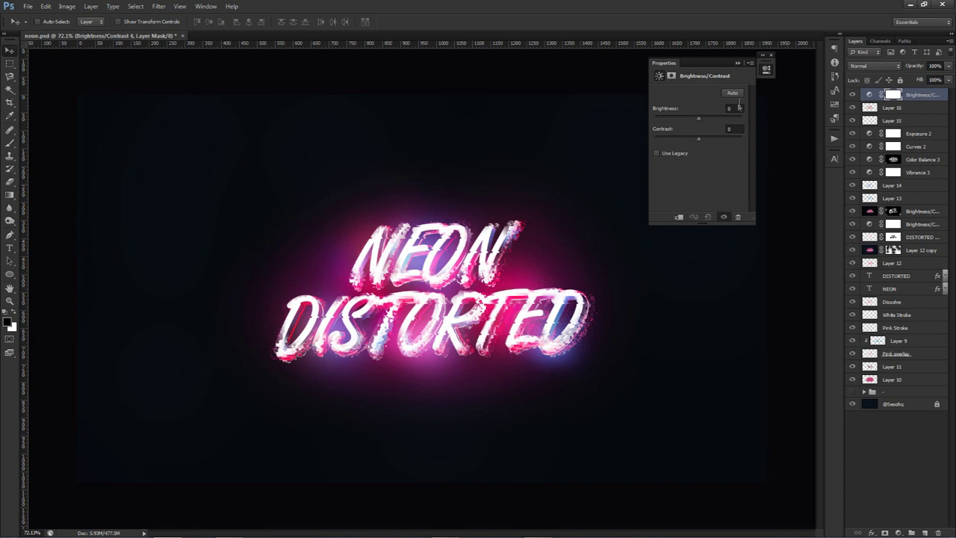
pyautogui.write('-')
pyautogui.write('60')
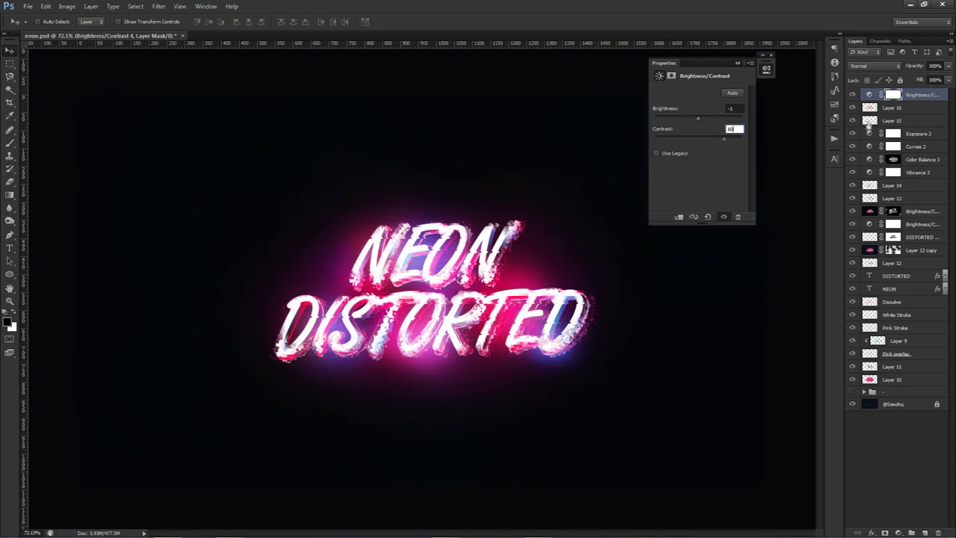
pyautogui.click(851, 96)
pyautogui.click(852, 96)
pyautogui.click(852, 96)
pyautogui.click(851, 96)
pyautogui.click(766, 70)
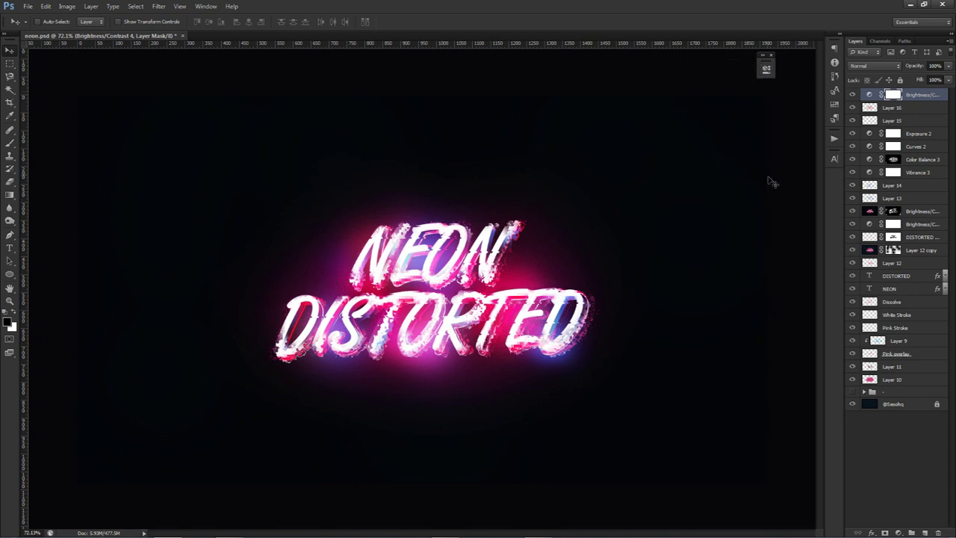
# Duplicate all layers down to the background and merge the copies into one layer on top
pyautogui.keyDown('shift'); pyautogui.click(894, 404); pyautogui.keyUp('shift')
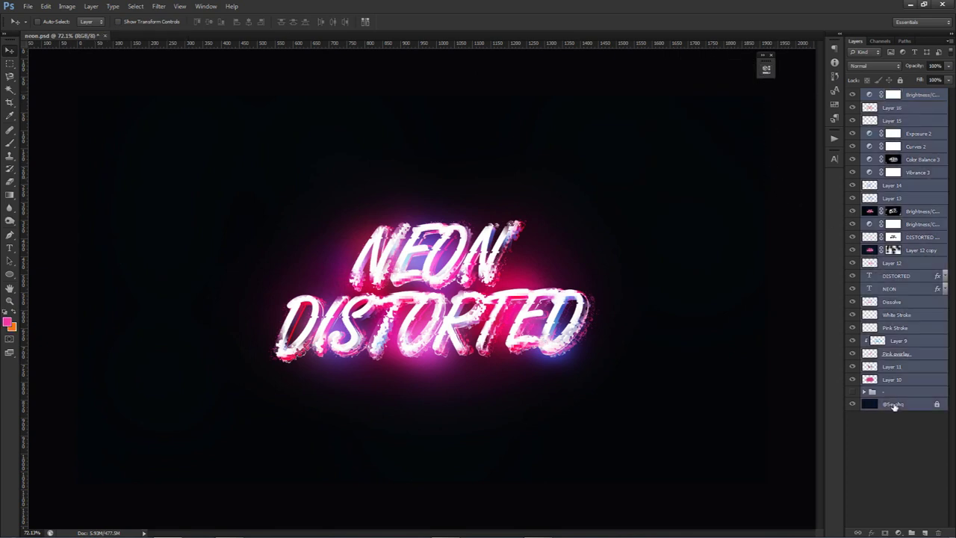
pyautogui.hotkey('ctrl', 'j')
pyautogui.hotkey('ctrl', 'e')
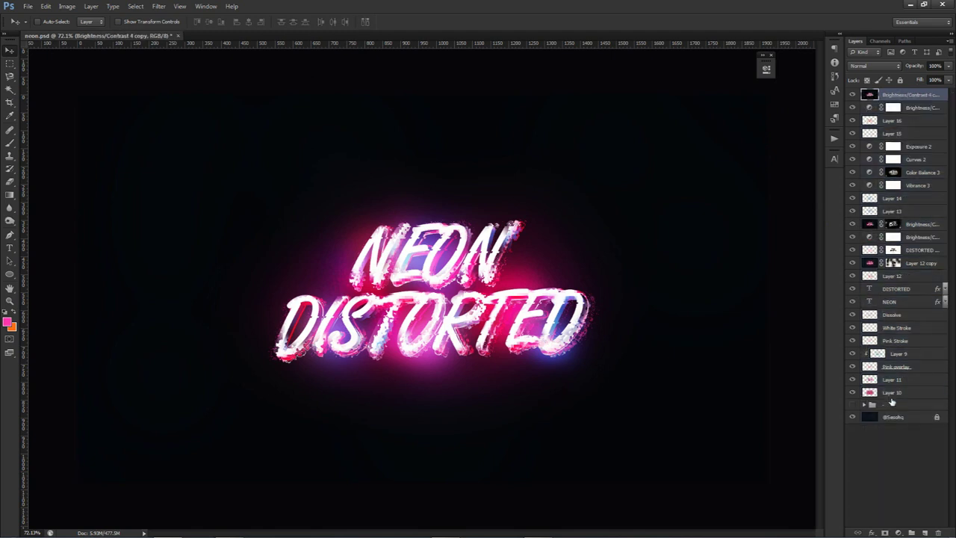
# Open the merged copy in Liquify with a 300 px Forward Warp brush at density 78 and pressure 88, showing the whole lettering
pyautogui.click(159, 6)
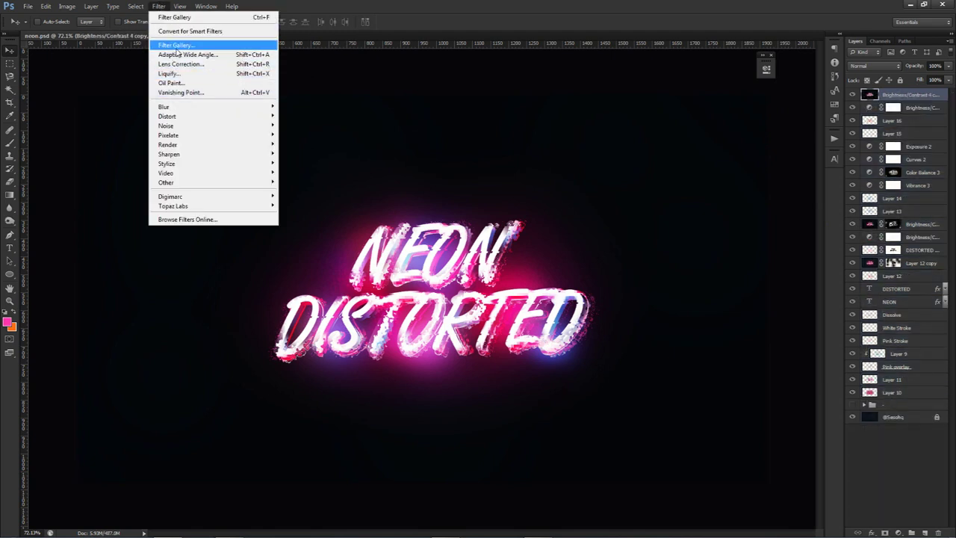
pyautogui.click(176, 75)
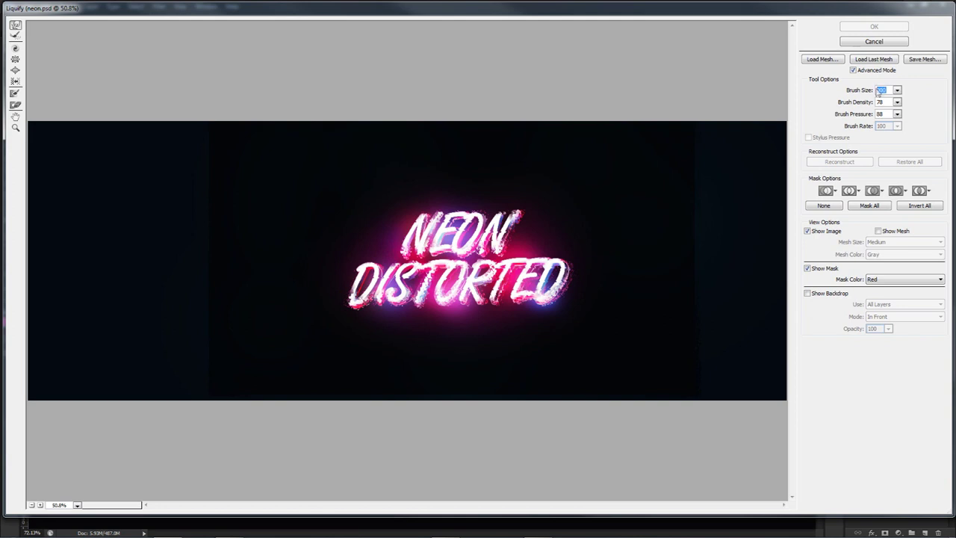
pyautogui.press('Tab')
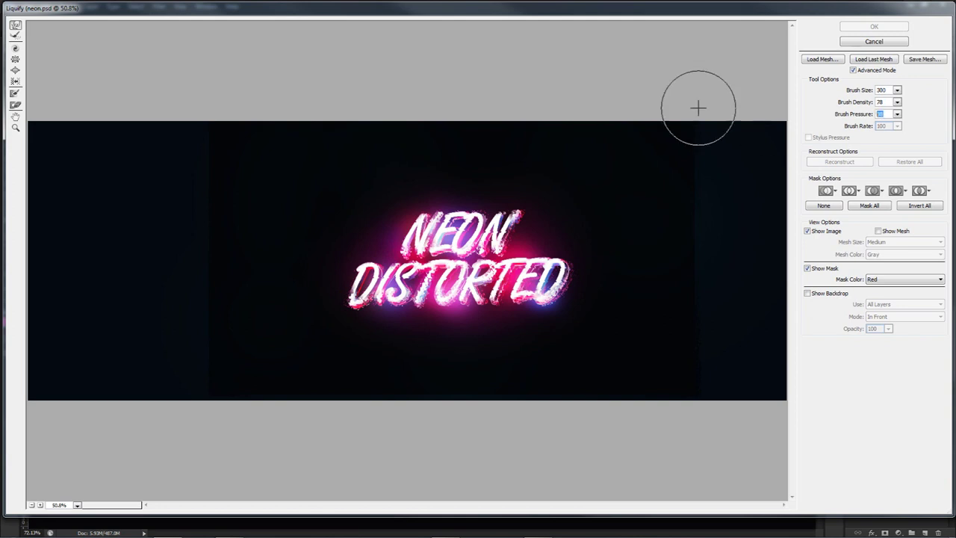
pyautogui.click(40, 505)
pyautogui.click(40, 505)
pyautogui.click(40, 506)
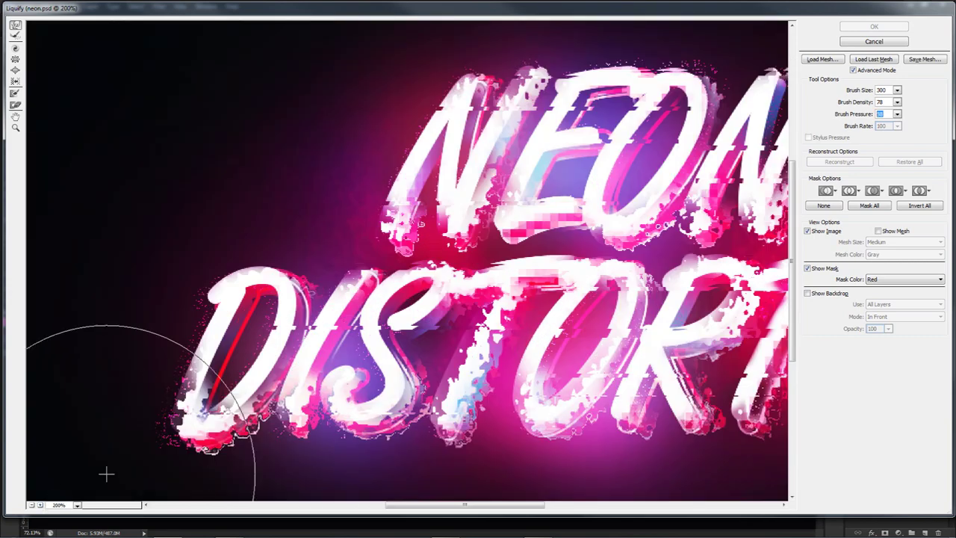
pyautogui.click(32, 506)
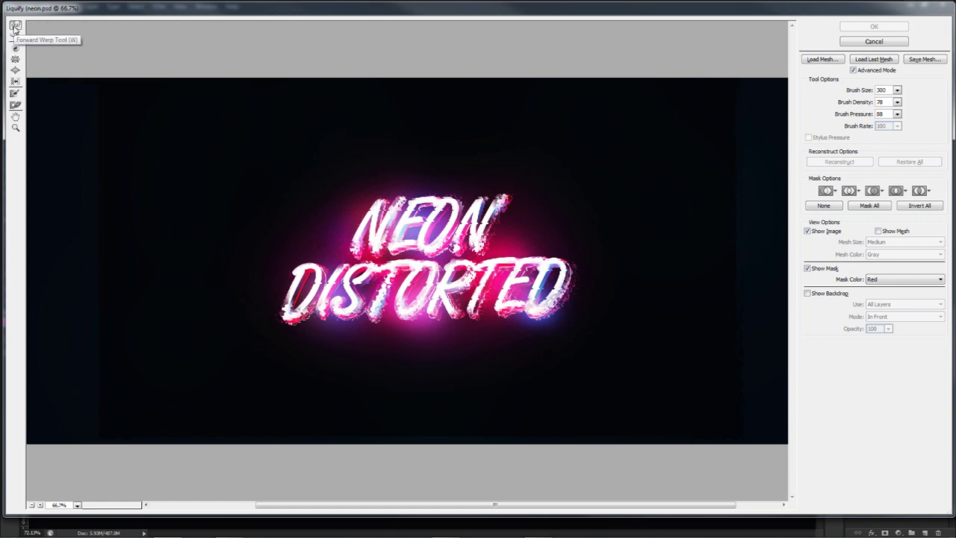
pyautogui.moveTo(502, 191)
pyautogui.mouseDown()
pyautogui.moveTo(399, 224)
pyautogui.moveTo(437, 192)
pyautogui.moveTo(459, 341)
pyautogui.moveTo(331, 182)
pyautogui.moveTo(416, 232)
pyautogui.moveTo(395, 342)
pyautogui.moveTo(352, 381)
pyautogui.moveTo(384, 160)
pyautogui.moveTo(479, 288)
pyautogui.moveTo(496, 263)
pyautogui.mouseUp()
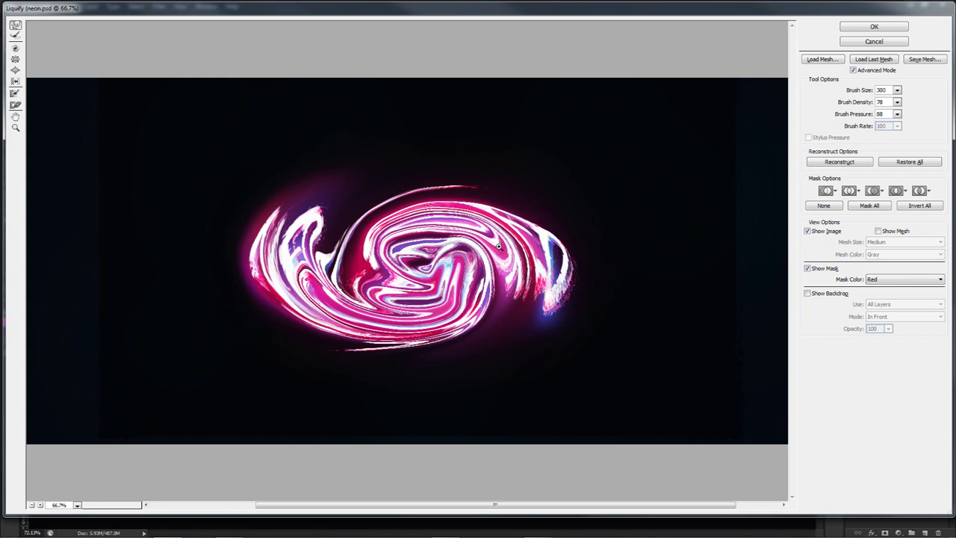
pyautogui.hotkey('ctrl', 'alt', 'z')
pyautogui.hotkey('ctrl', 'alt', 'z')
pyautogui.hotkey('ctrl', 'alt', 'z')
pyautogui.hotkey('ctrl', 'alt', 'z')
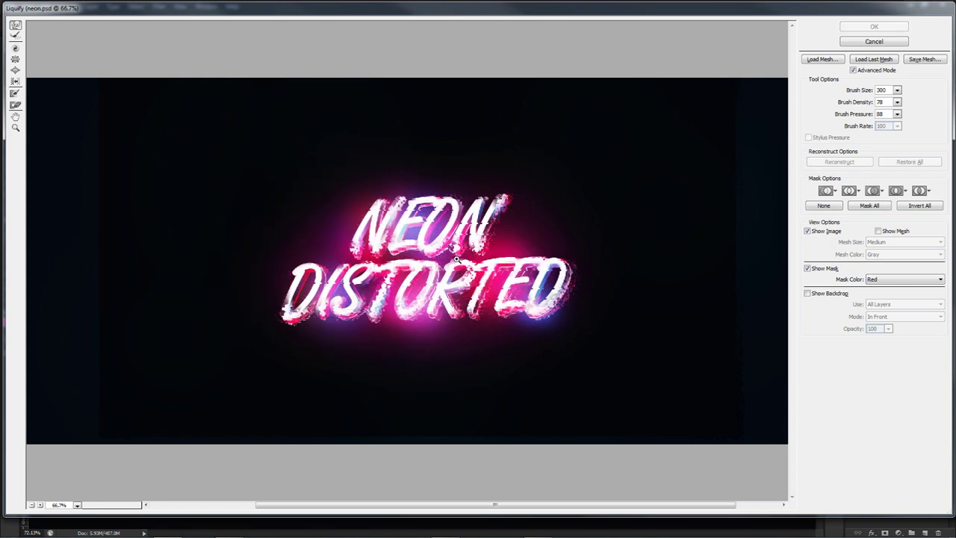
pyautogui.hotkey('ctrl', 'z')
pyautogui.hotkey('ctrl', 'z')
# Smear the lettering into long flowing curves with the Forward Warp tool, undoing unwanted strokes, and apply the Liquify filter
pyautogui.moveTo(381, 243)
pyautogui.mouseDown()
pyautogui.moveTo(528, 324)
pyautogui.moveTo(547, 259)
pyautogui.moveTo(371, 234)
pyautogui.moveTo(623, 311)
pyautogui.mouseUp()
pyautogui.hotkey('ctrl', 'z')
pyautogui.moveTo(487, 201)
pyautogui.mouseDown()
pyautogui.moveTo(587, 301)
pyautogui.moveTo(647, 232)
pyautogui.moveTo(480, 391)
pyautogui.moveTo(392, 375)
pyautogui.mouseUp()
pyautogui.moveTo(457, 331)
pyautogui.mouseDown()
pyautogui.moveTo(467, 306)
pyautogui.moveTo(449, 242)
pyautogui.moveTo(379, 205)
pyautogui.mouseUp()
pyautogui.moveTo(480, 311)
pyautogui.mouseDown()
pyautogui.moveTo(399, 213)
pyautogui.moveTo(458, 285)
pyautogui.mouseUp()
pyautogui.moveTo(419, 327)
pyautogui.mouseDown()
pyautogui.moveTo(279, 228)
pyautogui.moveTo(283, 291)
pyautogui.mouseUp()
pyautogui.hotkey('ctrl', 'alt', 'z')
pyautogui.hotkey('ctrl', 'alt', 'z')
pyautogui.hotkey('ctrl', 'alt', 'z')
pyautogui.hotkey('ctrl', 'alt', 'z')
pyautogui.hotkey('ctrl', 'alt', 'z')
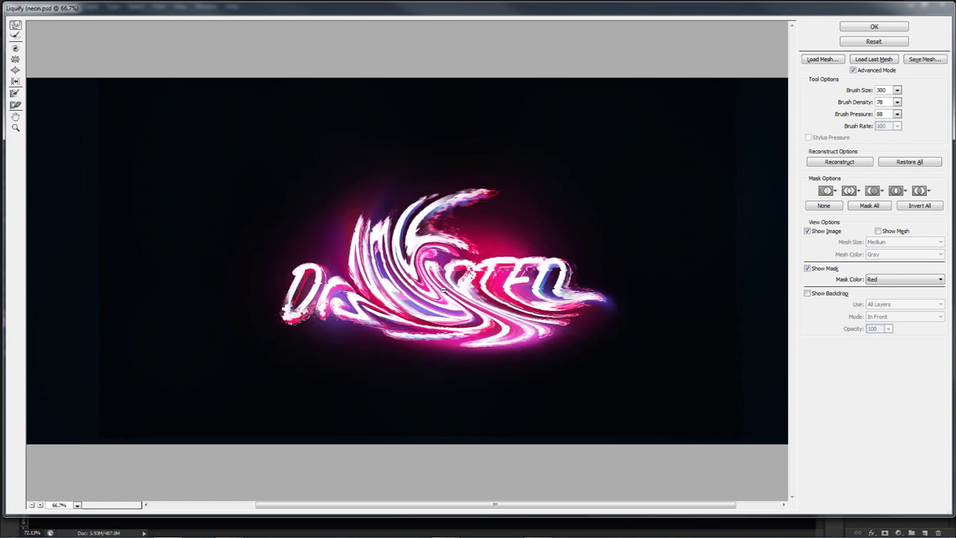
pyautogui.hotkey('ctrl', 'alt', 'z')
pyautogui.moveTo(443, 170)
pyautogui.mouseDown()
pyautogui.moveTo(563, 331)
pyautogui.moveTo(590, 221)
pyautogui.moveTo(518, 359)
pyautogui.moveTo(329, 246)
pyautogui.moveTo(386, 376)
pyautogui.moveTo(265, 307)
pyautogui.moveTo(396, 314)
pyautogui.moveTo(422, 264)
pyautogui.mouseUp()
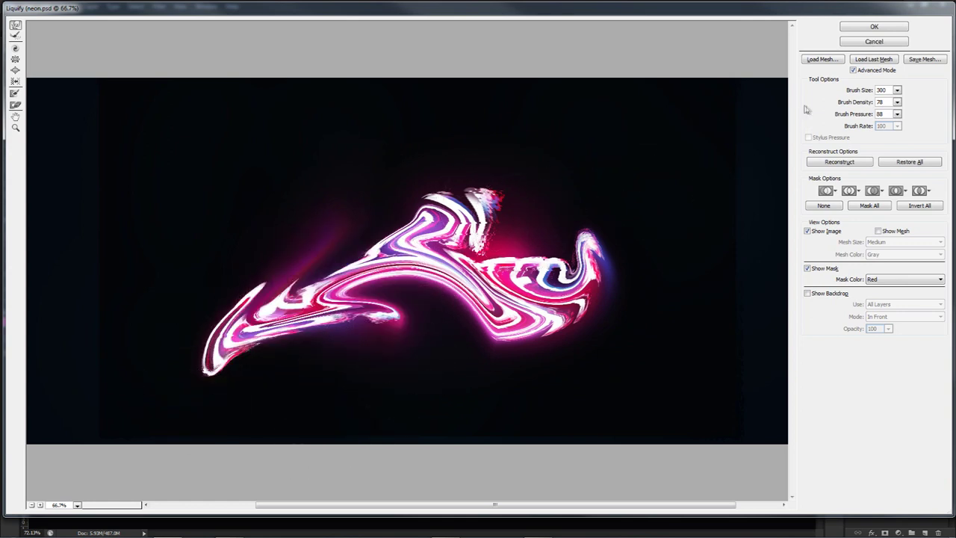
pyautogui.click(854, 31)
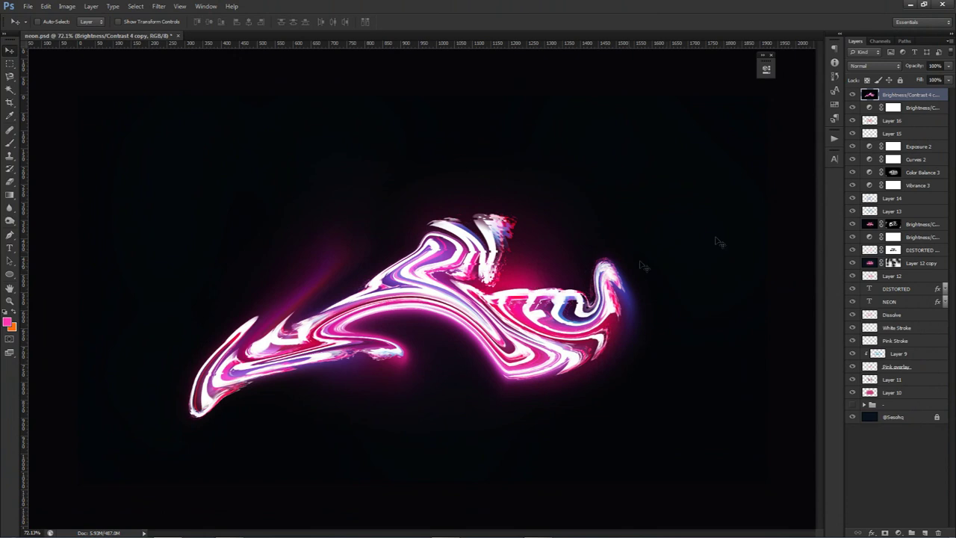
# Set the liquified copy's blend mode to Darken and shift the copy slightly
pyautogui.click(884, 67)
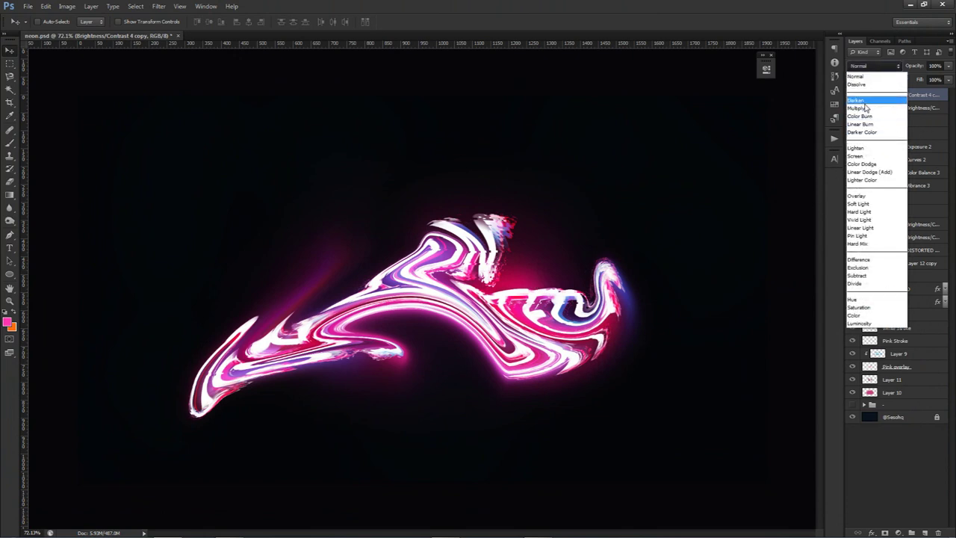
pyautogui.click(867, 103)
pyautogui.moveTo(604, 228); pyautogui.dragTo(606, 225)
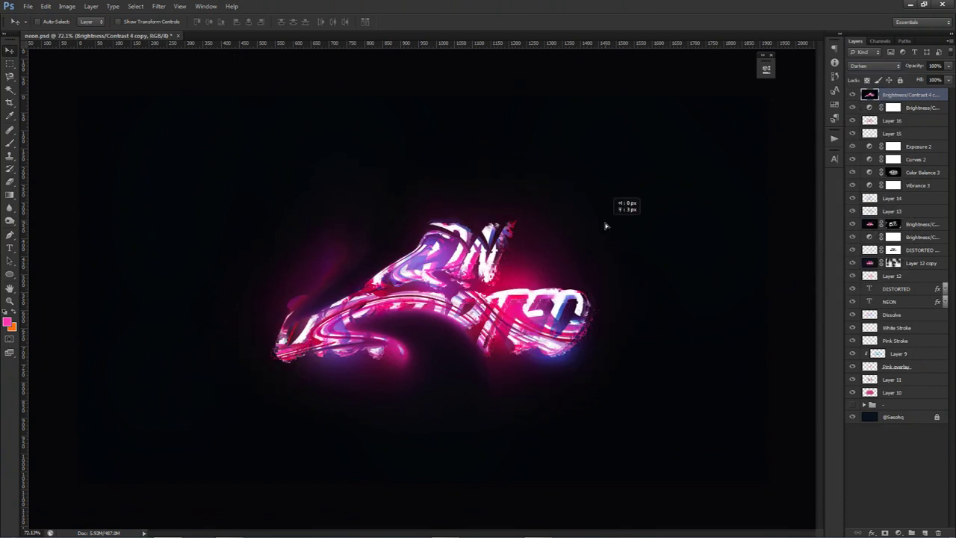
# Erase the outer parts of the liquified copy around the lettering with a large soft eraser and check the layer's effect
pyautogui.press('e')
pyautogui.moveTo(489, 206); pyautogui.dragTo(538, 208)
pyautogui.moveTo(725, 159)
pyautogui.mouseDown()
pyautogui.moveTo(408, 134)
pyautogui.moveTo(247, 129)
pyautogui.moveTo(187, 140)
pyautogui.moveTo(255, 149)
pyautogui.moveTo(207, 150)
pyautogui.moveTo(150, 256)
pyautogui.moveTo(187, 460)
pyautogui.mouseUp()
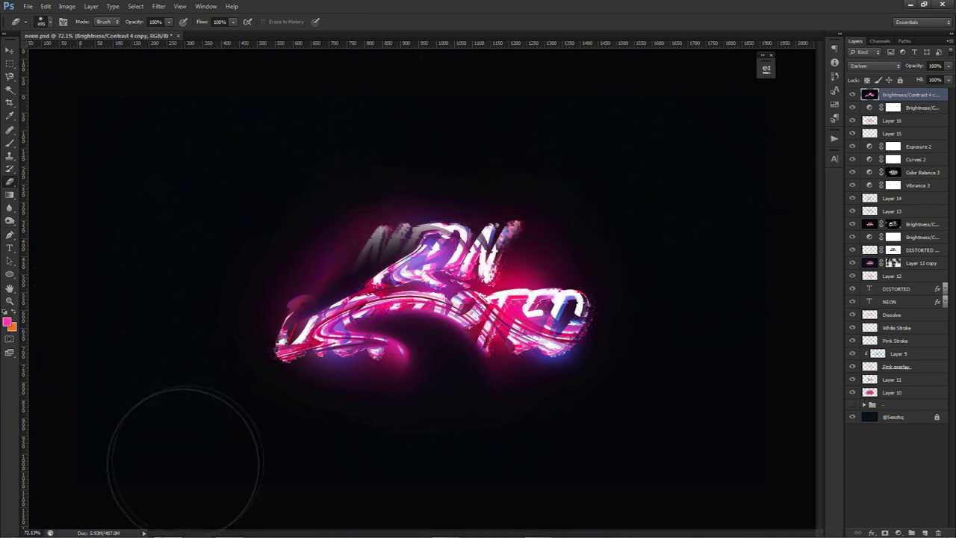
pyautogui.moveTo(584, 231); pyautogui.dragTo(556, 230)
pyautogui.scroll(4, 455, 296)
pyautogui.moveTo(499, 293); pyautogui.dragTo(426, 286)
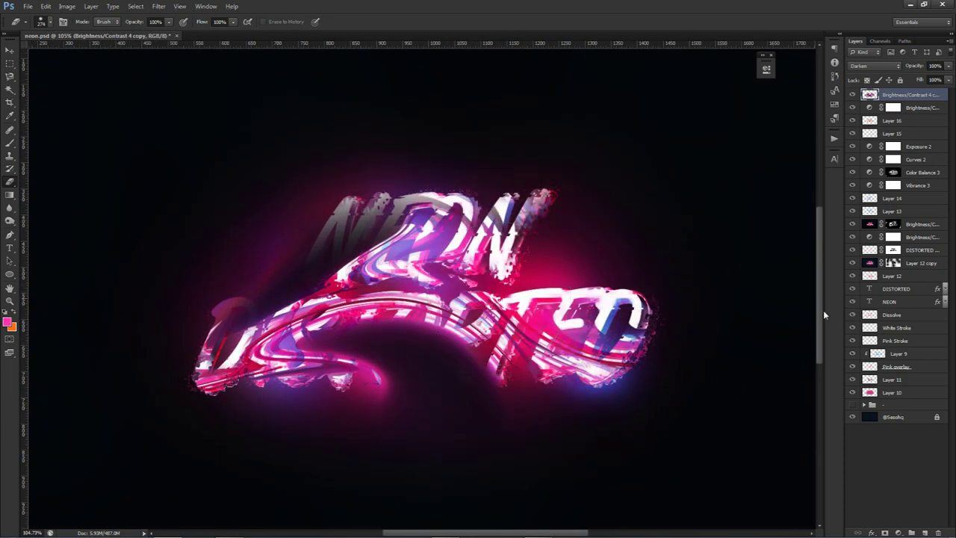
pyautogui.click(853, 95)
# Add a layer mask to the liquified copy and ready the brush with black for masking
pyautogui.click(884, 532)
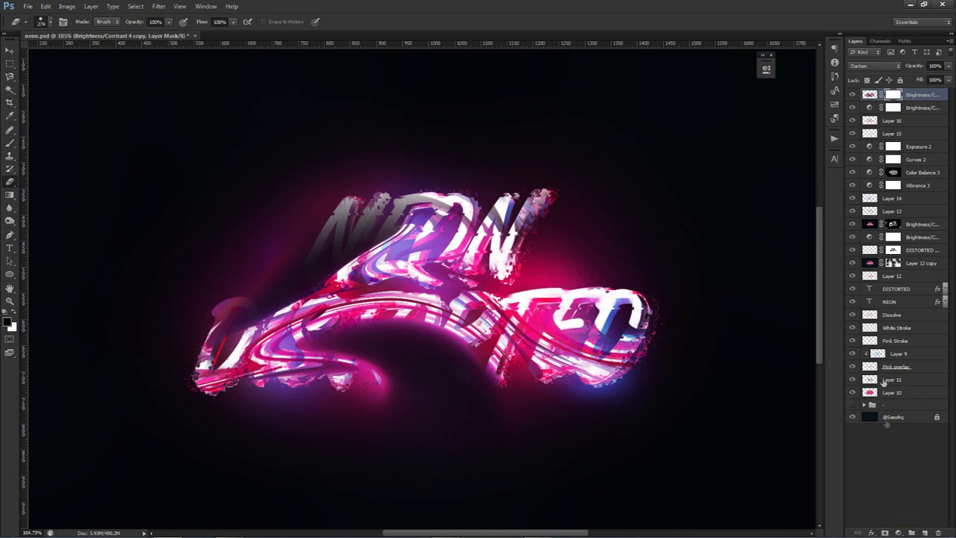
pyautogui.press('d')
pyautogui.press('b')
pyautogui.moveTo(321, 306); pyautogui.dragTo(311, 302)
pyautogui.moveTo(377, 237)
pyautogui.mouseDown()
pyautogui.moveTo(461, 199)
pyautogui.moveTo(467, 251)
pyautogui.mouseUp()
pyautogui.moveTo(415, 263); pyautogui.dragTo(396, 247)
pyautogui.click(361, 250)
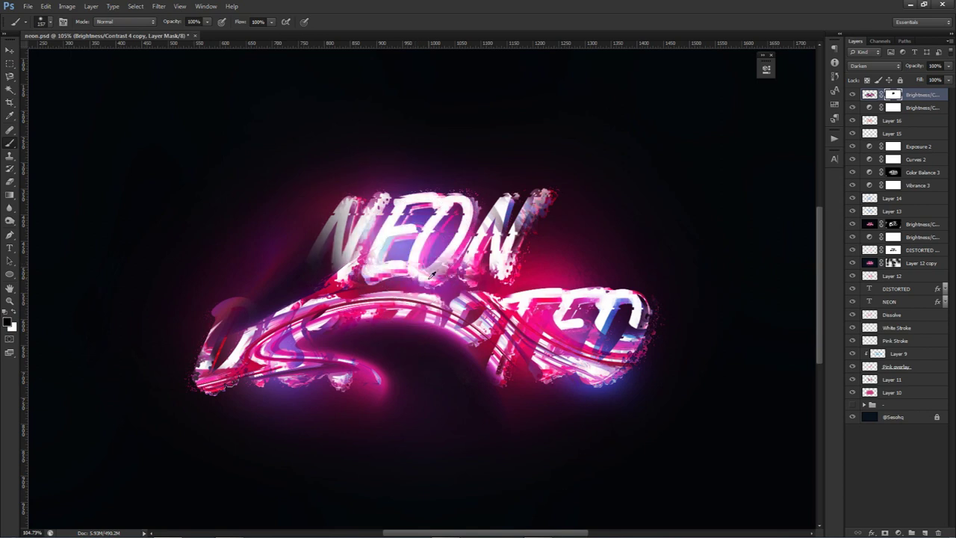
pyautogui.scroll(2, 428, 282)
pyautogui.hotkey('ctrl', 'alt', 'z')
pyautogui.hotkey('ctrl', 'alt', 'z')
pyautogui.hotkey('ctrl', 'alt', 'z')
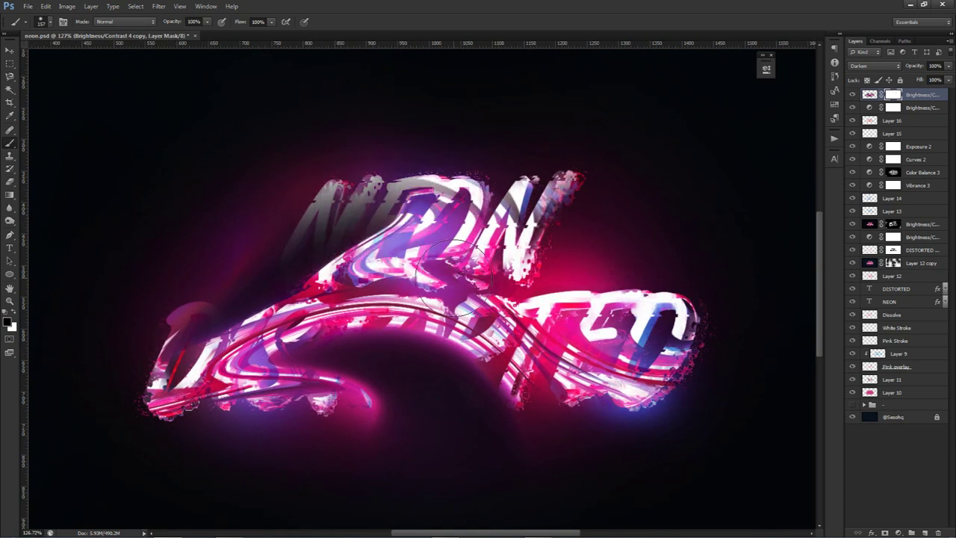
# Paint black on the liquified copy's mask to reveal NEON and the start of DISTORTED, undoing the last strokes over the lower word
pyautogui.scroll(-1, 453, 278)
pyautogui.moveTo(448, 279); pyautogui.dragTo(423, 280)
pyautogui.moveTo(523, 220)
pyautogui.mouseDown()
pyautogui.moveTo(547, 198)
pyautogui.moveTo(469, 173)
pyautogui.moveTo(314, 247)
pyautogui.moveTo(246, 314)
pyautogui.moveTo(342, 416)
pyautogui.moveTo(427, 396)
pyautogui.moveTo(329, 359)
pyautogui.moveTo(404, 336)
pyautogui.moveTo(438, 406)
pyautogui.moveTo(502, 423)
pyautogui.moveTo(542, 412)
pyautogui.moveTo(160, 402)
pyautogui.moveTo(213, 309)
pyautogui.moveTo(234, 303)
pyautogui.mouseUp()
pyautogui.scroll(-3, 538, 372)
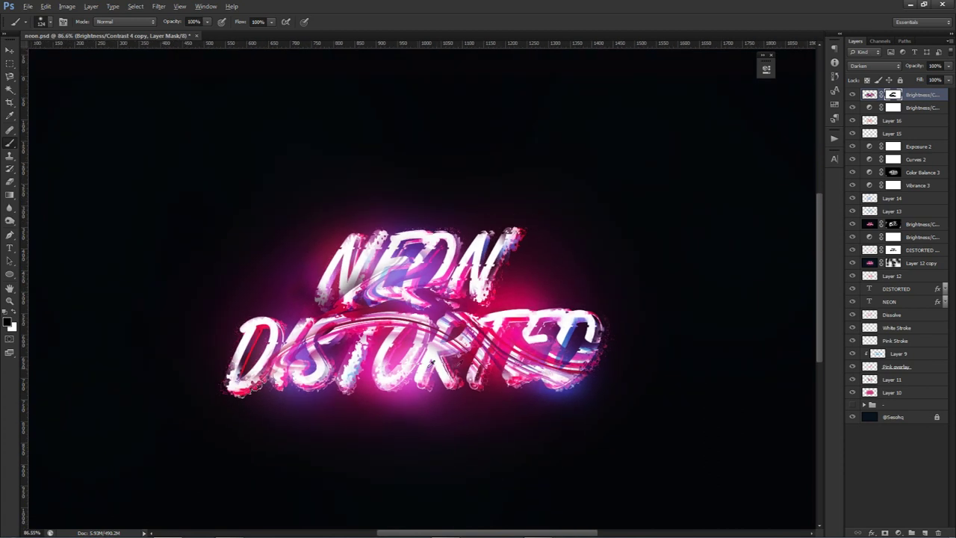
pyautogui.scroll(1, 470, 353)
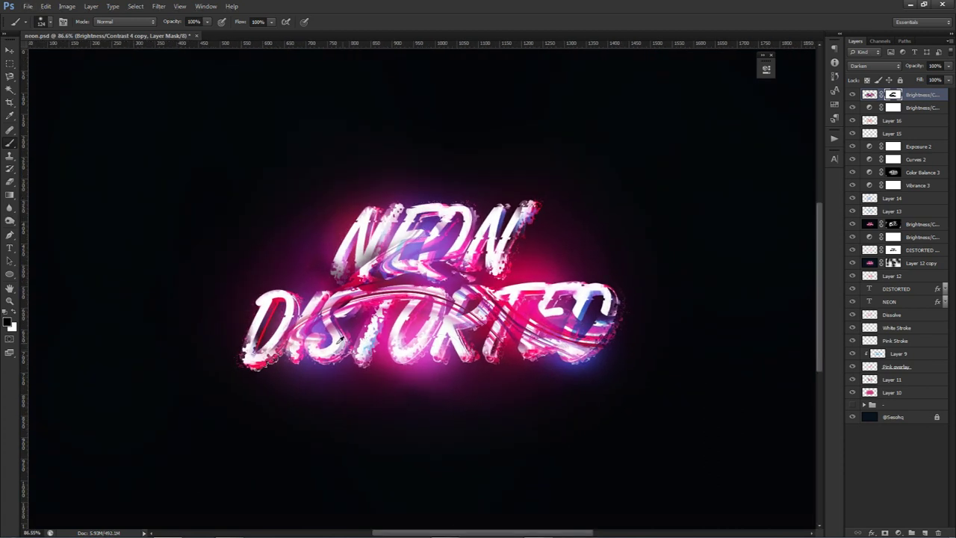
pyautogui.scroll(4, 327, 352)
pyautogui.hotkey('ctrl', 'alt', 'z')
pyautogui.hotkey('ctrl', 'alt', 'z')
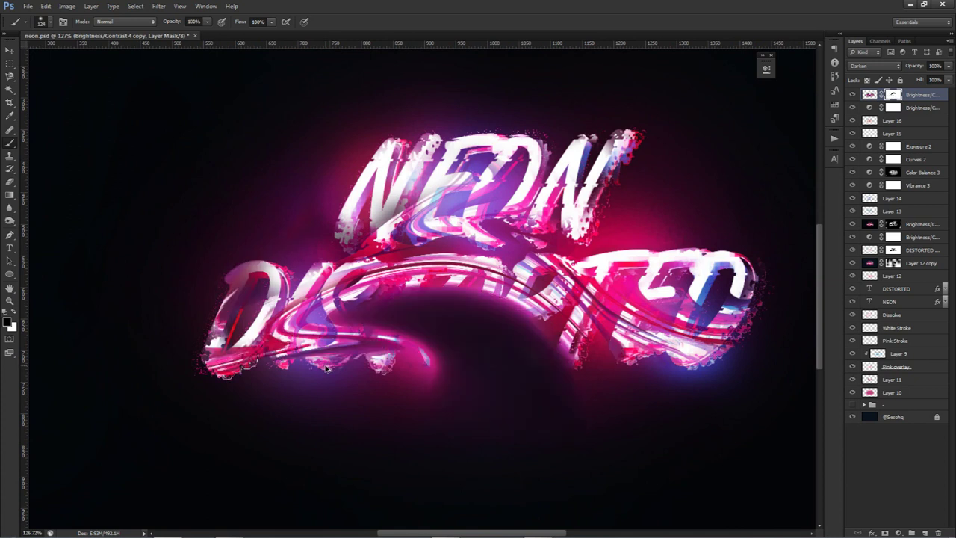
# Paint black on the mask beneath the middle of DISTORTED to bring back the pink glow
pyautogui.moveTo(486, 368); pyautogui.dragTo(459, 368)
pyautogui.moveTo(421, 401)
pyautogui.mouseDown()
pyautogui.moveTo(534, 412)
pyautogui.moveTo(470, 415)
pyautogui.mouseUp()
pyautogui.moveTo(557, 397); pyautogui.dragTo(491, 397)
pyautogui.click(494, 403)
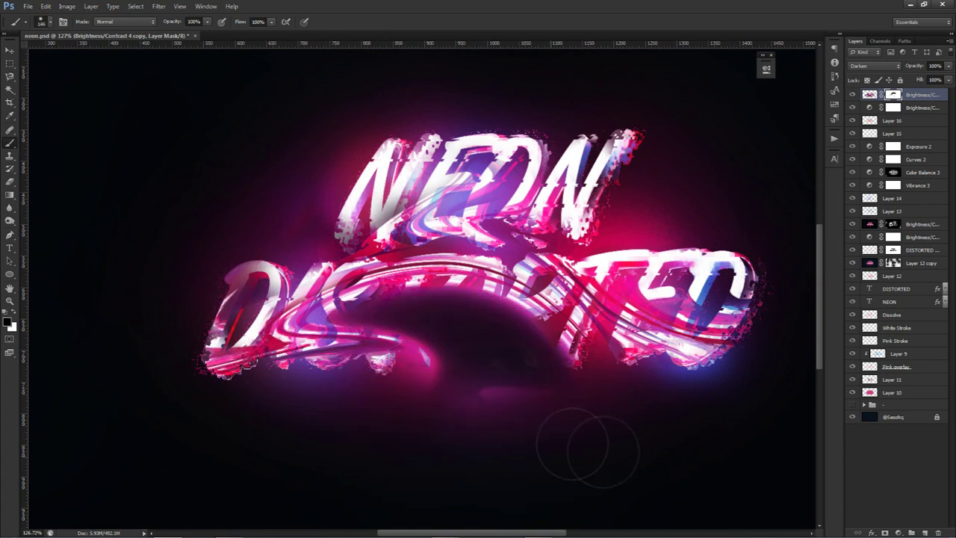
pyautogui.click(496, 411)
pyautogui.moveTo(558, 411); pyautogui.dragTo(493, 411)
pyautogui.moveTo(521, 353)
pyautogui.mouseDown()
pyautogui.moveTo(490, 331)
pyautogui.moveTo(542, 362)
pyautogui.moveTo(482, 323)
pyautogui.moveTo(424, 309)
pyautogui.moveTo(463, 336)
pyautogui.moveTo(507, 338)
pyautogui.mouseUp()
# Mask out the dark warped area over the middle letters of DISTORTED so the original letters and glow show through
pyautogui.press('x')
pyautogui.click(13, 312)
pyautogui.moveTo(347, 362); pyautogui.dragTo(371, 367)
pyautogui.moveTo(489, 341)
pyautogui.mouseDown()
pyautogui.moveTo(489, 320)
pyautogui.moveTo(422, 320)
pyautogui.mouseUp()
pyautogui.moveTo(486, 338); pyautogui.dragTo(470, 338)
pyautogui.moveTo(402, 310); pyautogui.dragTo(387, 311)
pyautogui.moveTo(396, 303)
pyautogui.mouseDown()
pyautogui.moveTo(334, 315)
pyautogui.moveTo(449, 363)
pyautogui.moveTo(458, 373)
pyautogui.moveTo(449, 405)
pyautogui.mouseUp()
pyautogui.moveTo(406, 428)
pyautogui.mouseDown()
pyautogui.moveTo(493, 428)
pyautogui.moveTo(485, 407)
pyautogui.moveTo(469, 410)
pyautogui.moveTo(488, 390)
pyautogui.mouseUp()
# Paint black on the mask over the D of DISTORTED and the surrounding glow with a larger soft brush
pyautogui.moveTo(240, 277); pyautogui.dragTo(214, 278)
pyautogui.moveTo(244, 277)
pyautogui.mouseDown()
pyautogui.moveTo(230, 284)
pyautogui.moveTo(297, 291)
pyautogui.moveTo(202, 329)
pyautogui.moveTo(225, 340)
pyautogui.moveTo(216, 317)
pyautogui.moveTo(231, 323)
pyautogui.mouseUp()
pyautogui.scroll(-5, 299, 318)
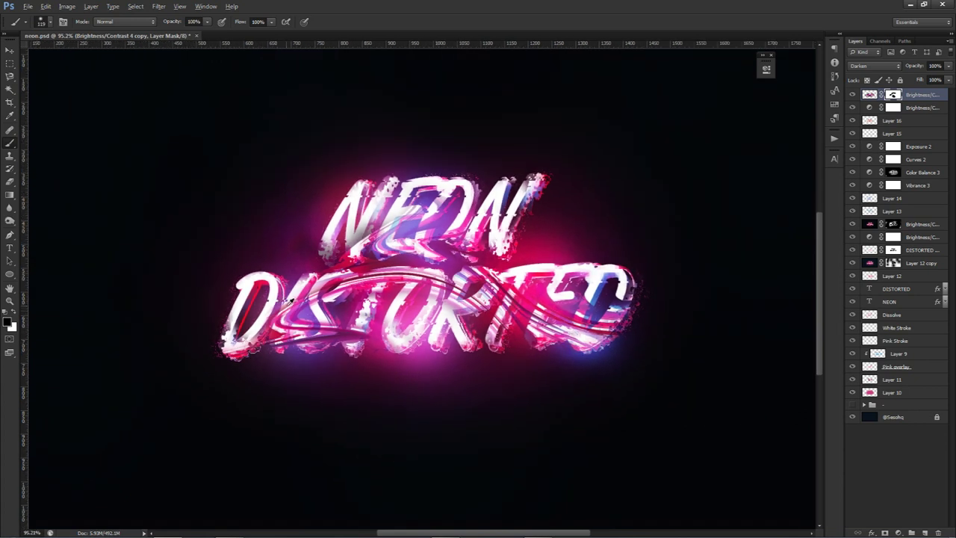
pyautogui.scroll(-1, 370, 314)
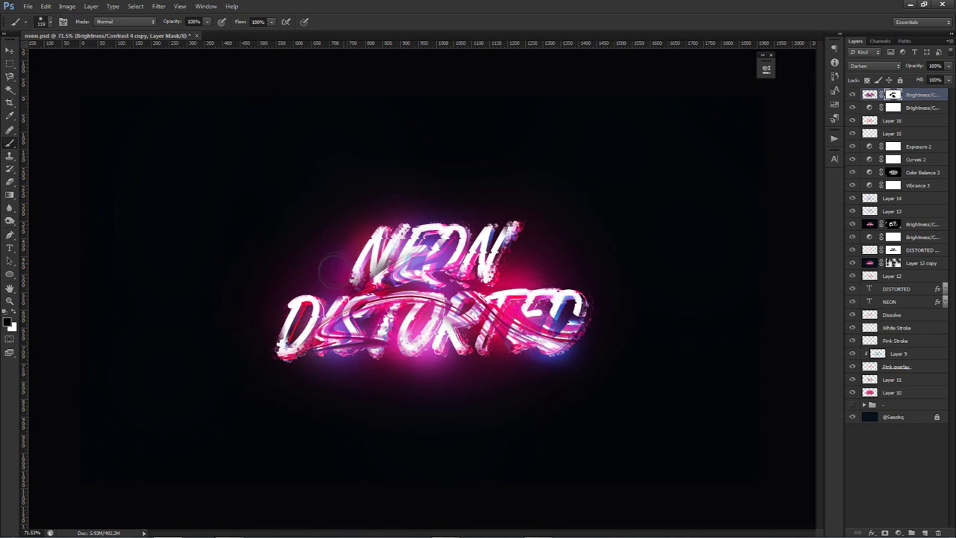
pyautogui.click(337, 205)
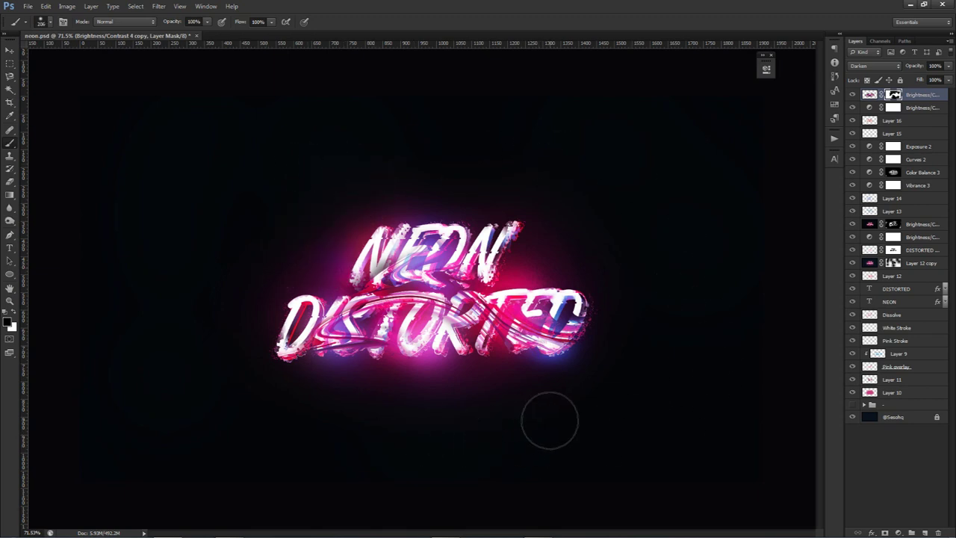
# Add a Vibrance adjustment layer on top with vibrance set to 50
pyautogui.click(898, 532)
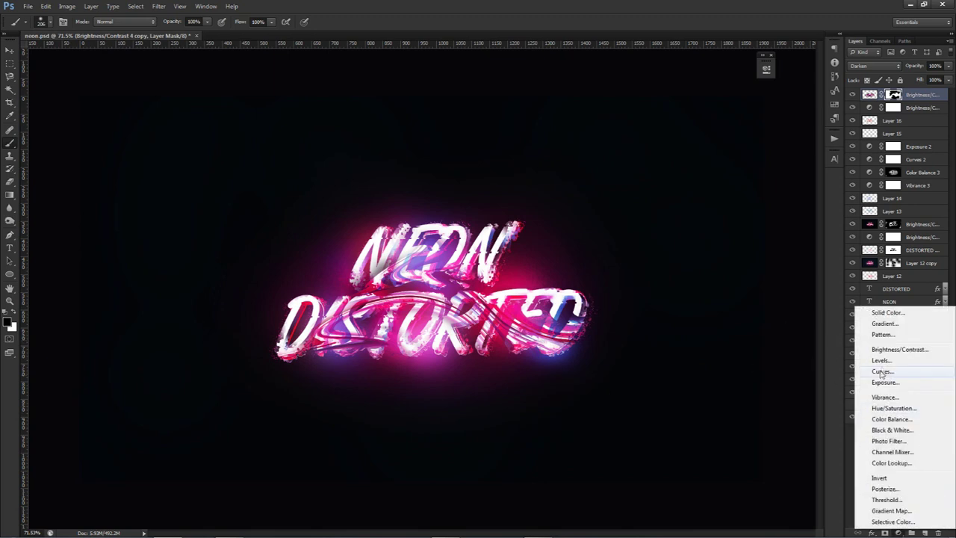
pyautogui.click(886, 397)
pyautogui.click(736, 93)
pyautogui.write('50')
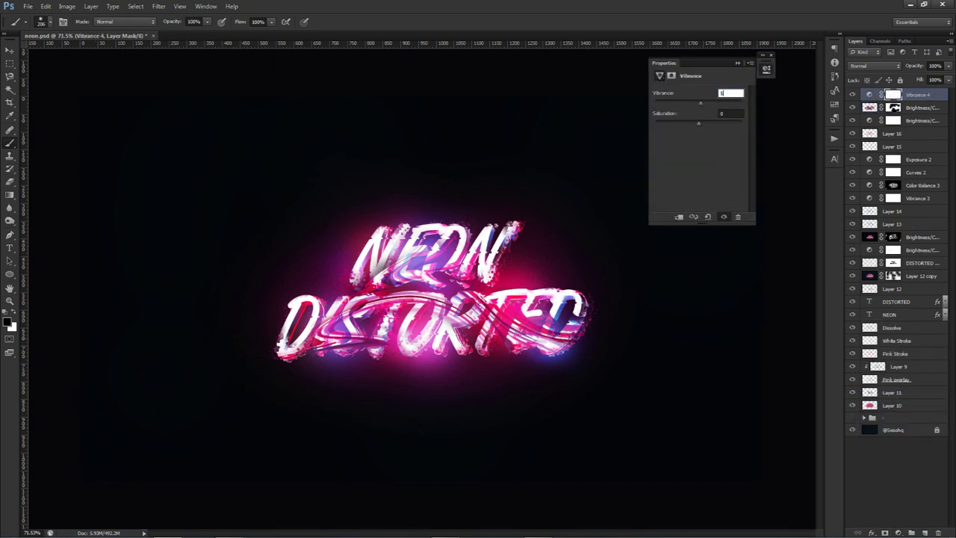
# Set the new Vibrance adjustment's saturation to 25 and lower its layer opacity to 70%
pyautogui.press('Tab')
pyautogui.write('25')
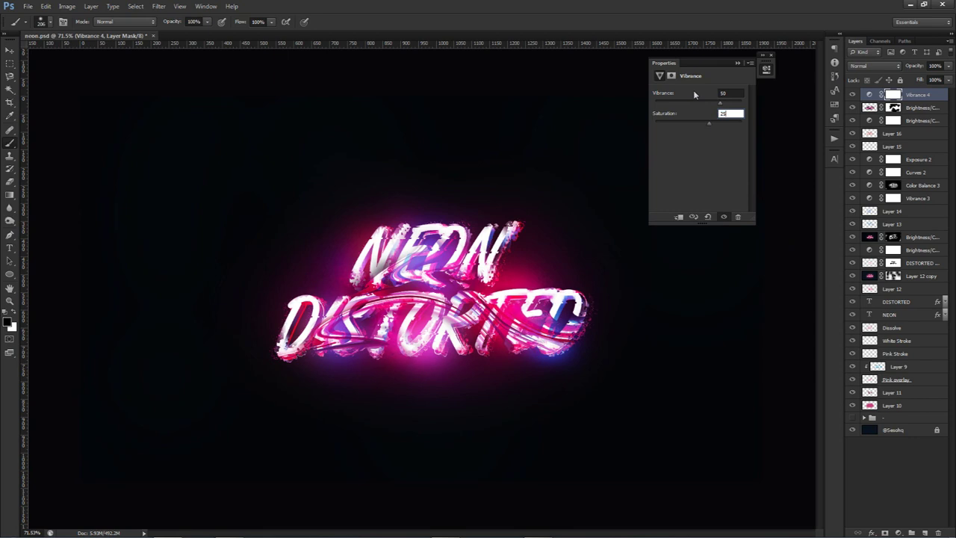
pyautogui.click(766, 69)
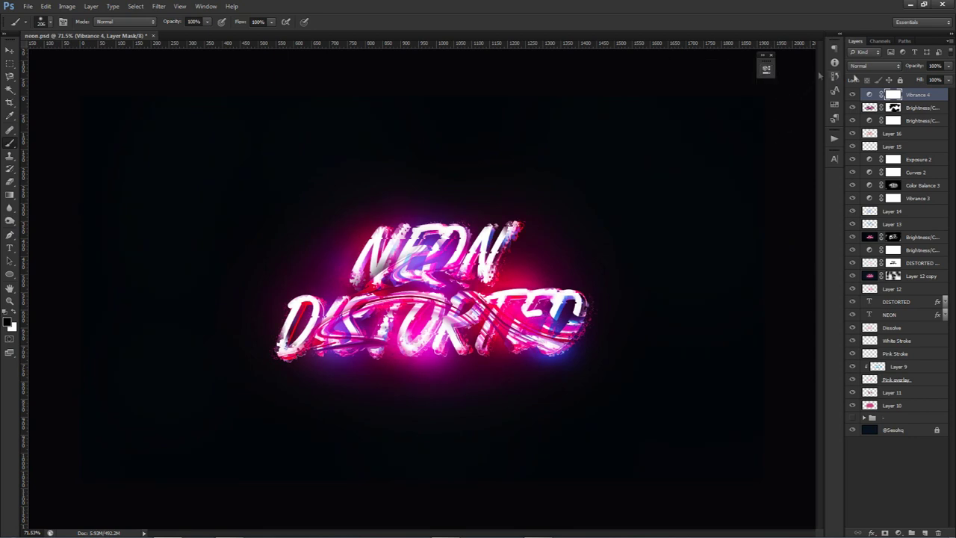
pyautogui.click(852, 95)
pyautogui.click(853, 95)
pyautogui.click(942, 79)
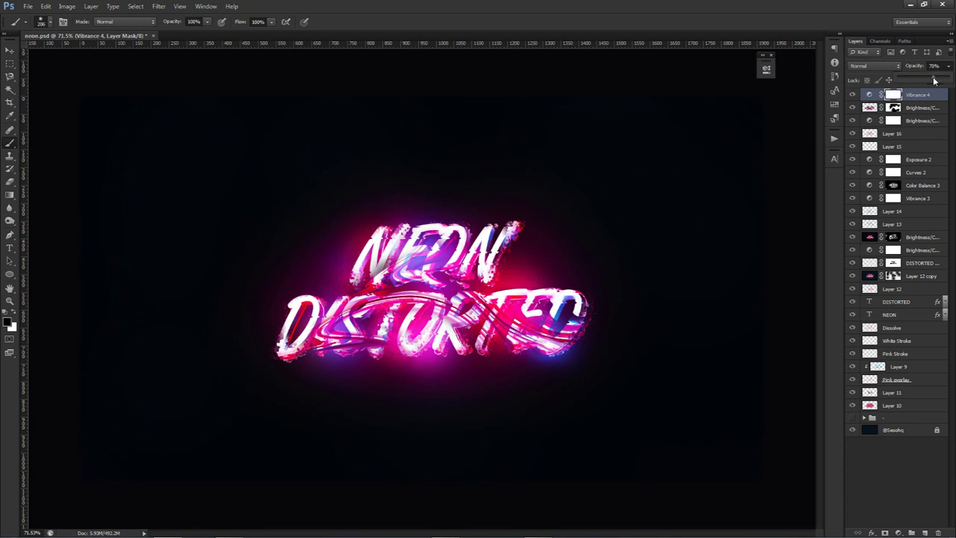
pyautogui.click(869, 95)
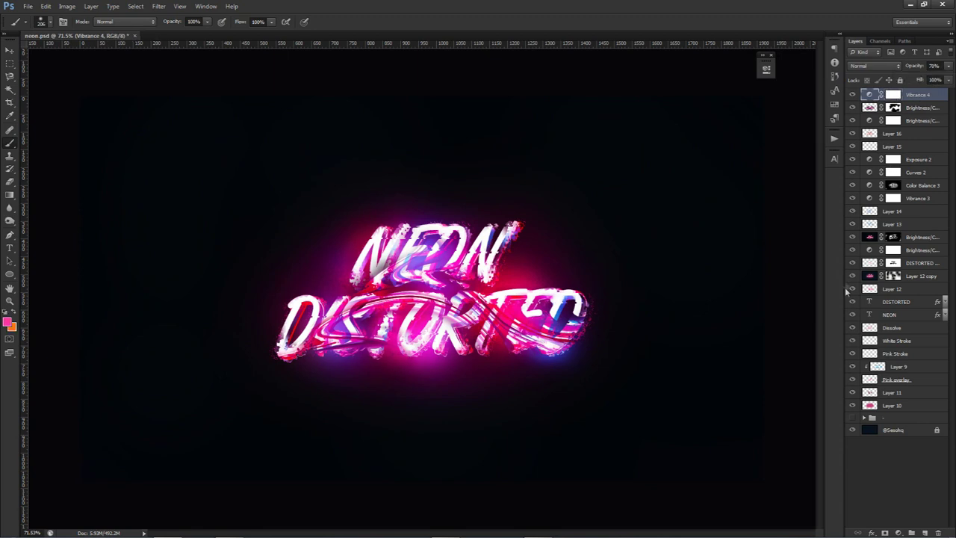
# Add a Color Balance adjustment layer on top with midtones at red 19, green -14 and blue 45
pyautogui.click(898, 533)
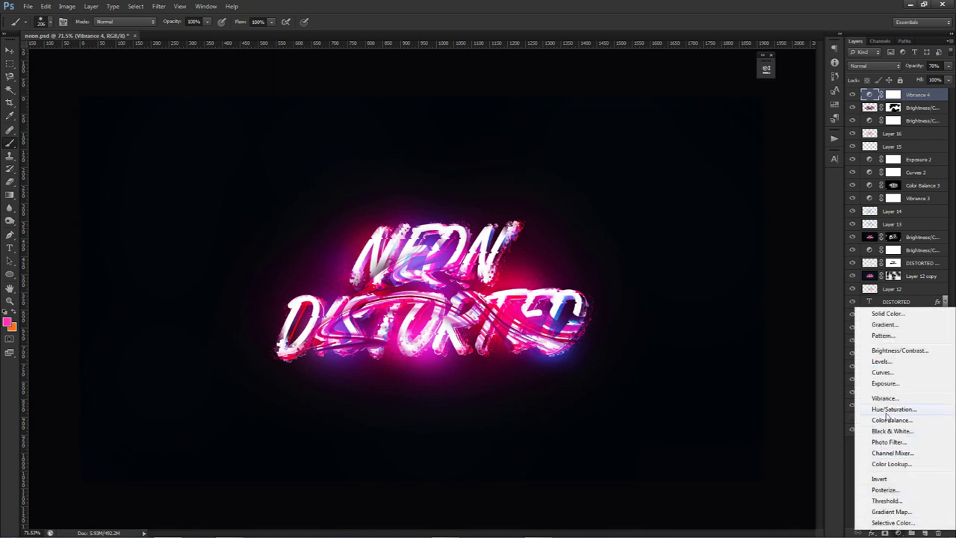
pyautogui.click(889, 417)
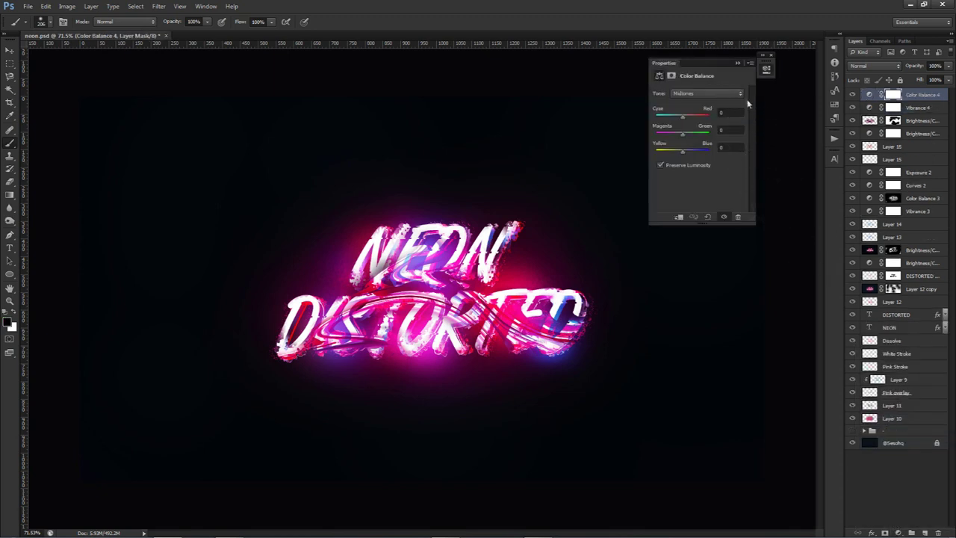
pyautogui.click(732, 112)
pyautogui.write('10')
pyautogui.press('Return')
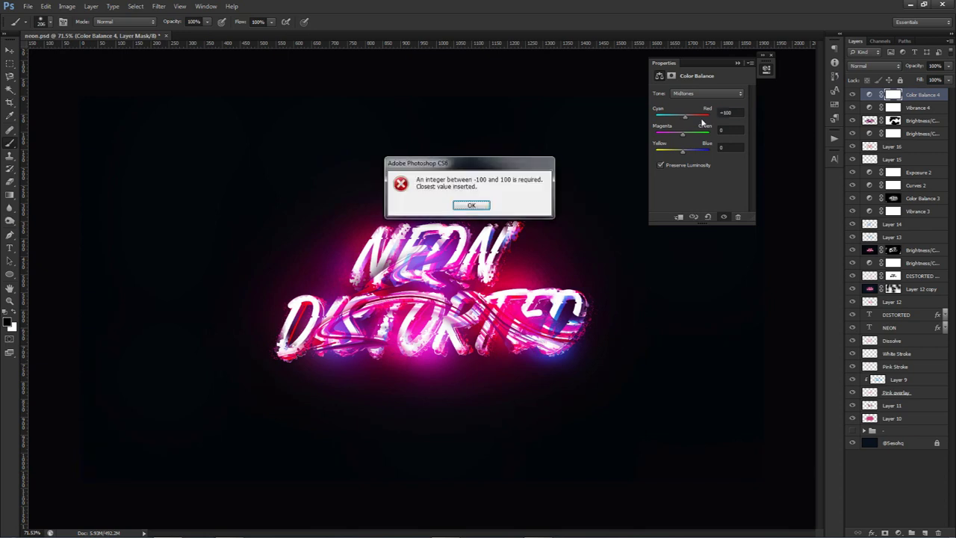
pyautogui.press('Return')
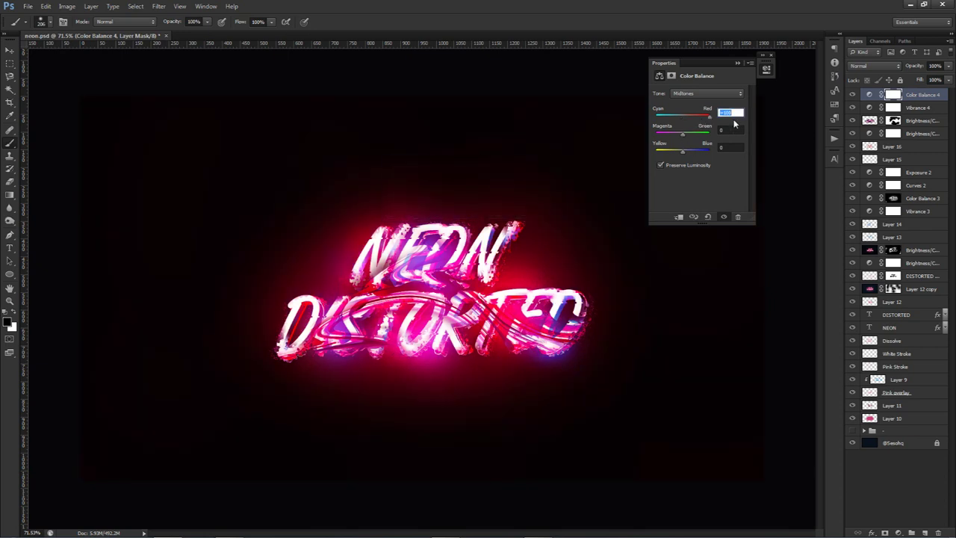
pyautogui.press('Tab')
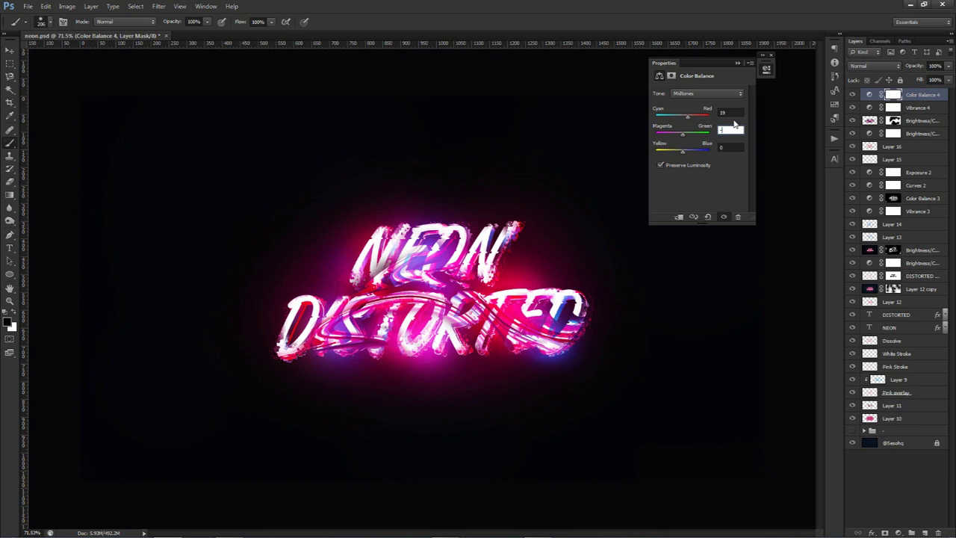
pyautogui.write('-14')
pyautogui.press('Tab')
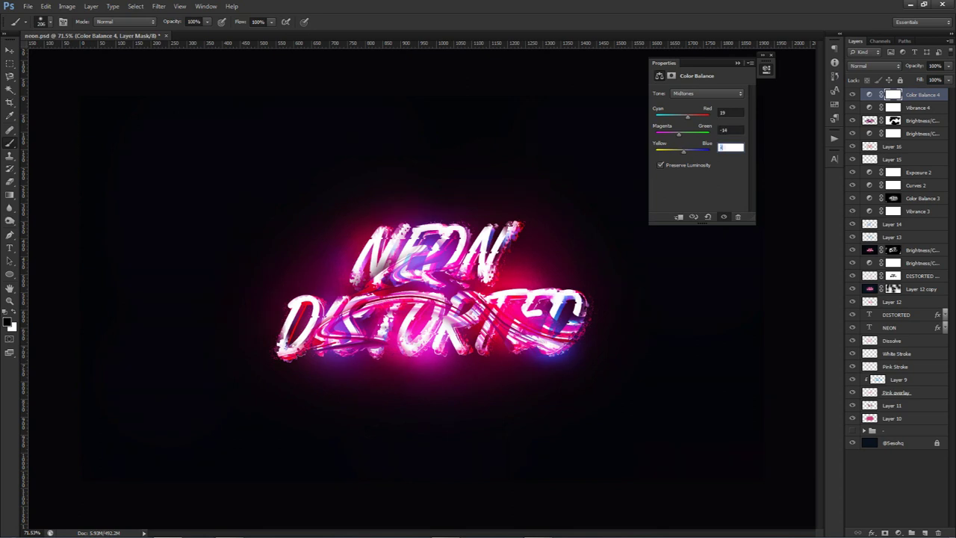
pyautogui.write('45')
pyautogui.click(767, 69)
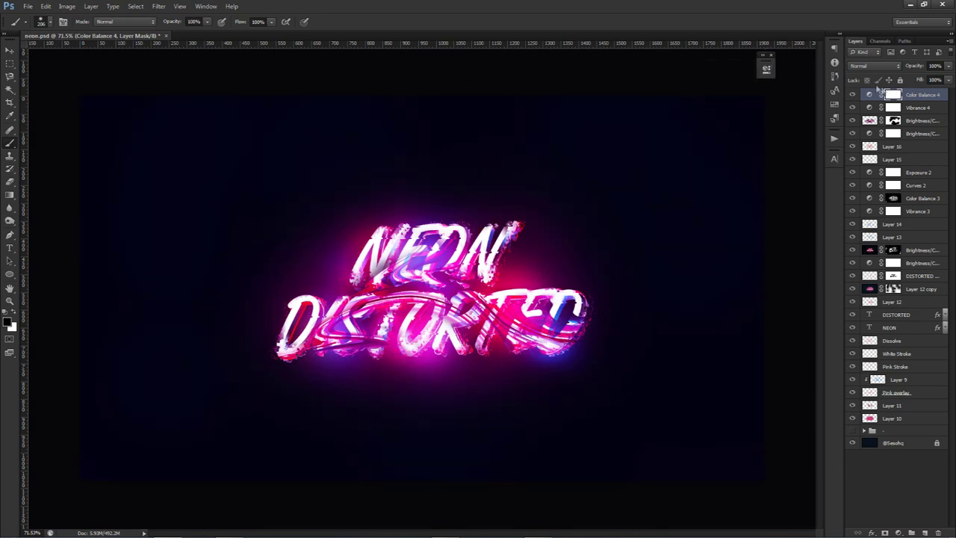
# Try to mask the Color Balance tint out of the background around the text with a very large soft black brush
pyautogui.moveTo(295, 206)
pyautogui.mouseDown()
pyautogui.moveTo(337, 206)
pyautogui.moveTo(392, 188)
pyautogui.mouseUp()
pyautogui.moveTo(156, 117)
pyautogui.mouseDown()
pyautogui.moveTo(621, 95)
pyautogui.moveTo(539, 145)
pyautogui.moveTo(234, 191)
pyautogui.moveTo(514, 207)
pyautogui.moveTo(680, 201)
pyautogui.moveTo(709, 224)
pyautogui.mouseUp()
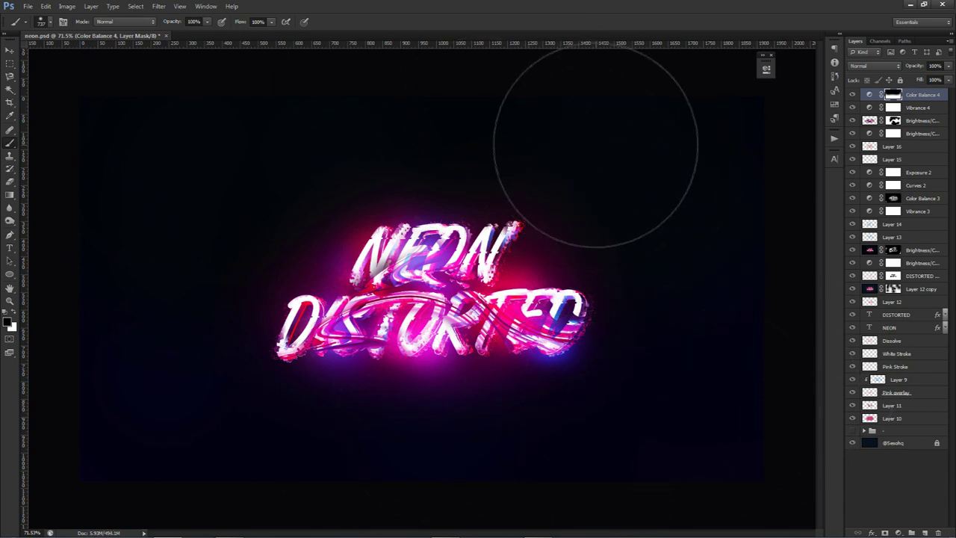
pyautogui.moveTo(632, 286)
pyautogui.keyDown('alt'); pyautogui.mouseDown()
pyautogui.moveTo(656, 289)
pyautogui.moveTo(642, 287)
pyautogui.mouseUp(); pyautogui.keyUp('alt')
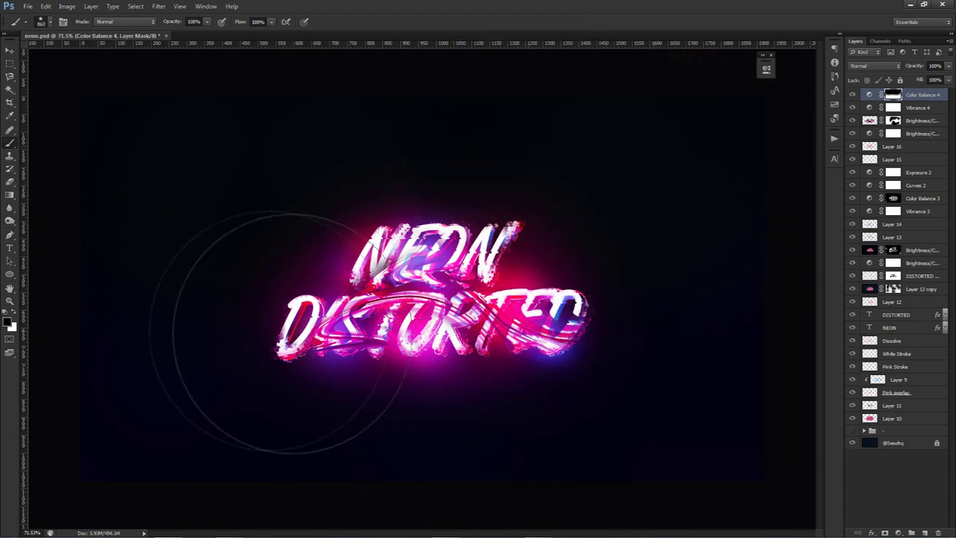
pyautogui.hotkey('ctrl', 'z')
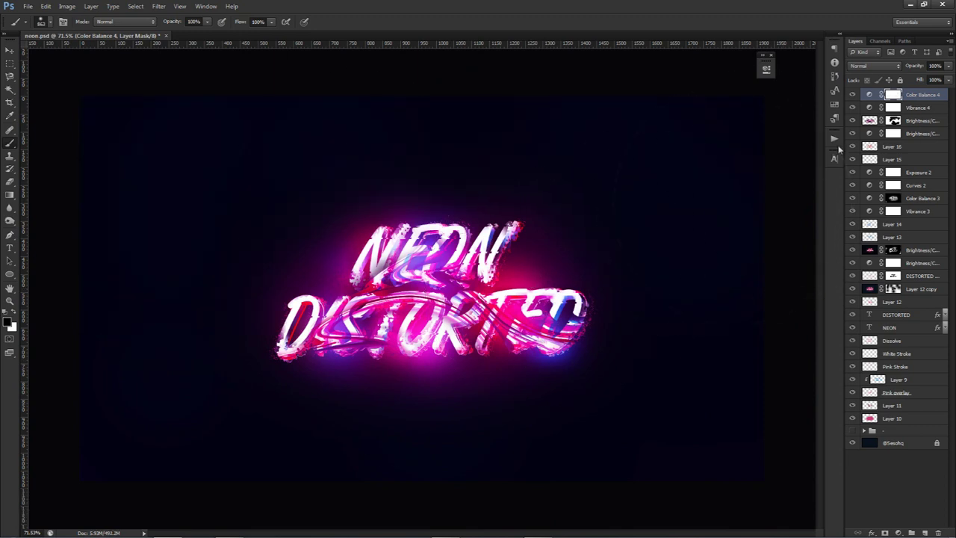
pyautogui.moveTo(656, 171)
pyautogui.mouseDown()
pyautogui.moveTo(341, 151)
pyautogui.moveTo(134, 171)
pyautogui.mouseUp()
pyautogui.hotkey('ctrl', 'z')
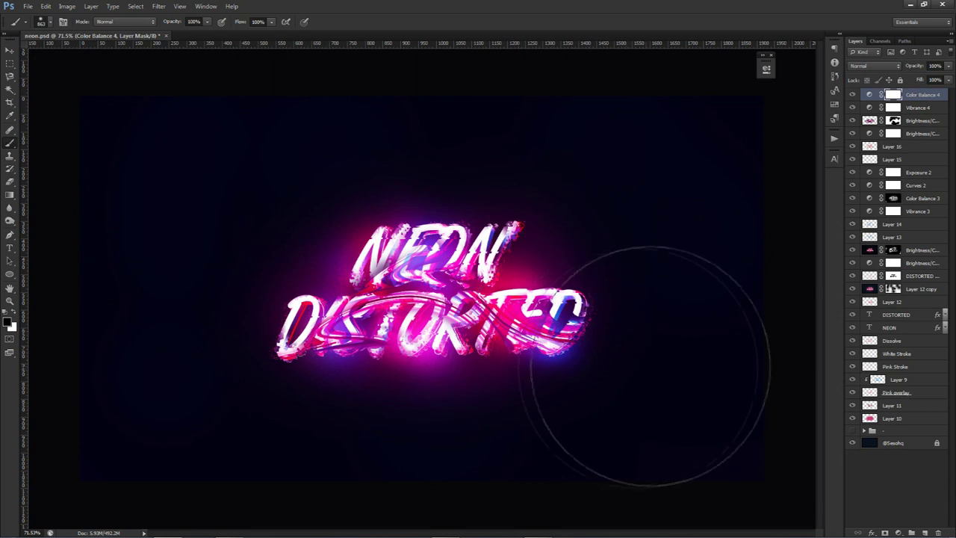
# Add a Levels adjustment layer on top with input levels 2, 0.92 and 228
pyautogui.click(899, 533)
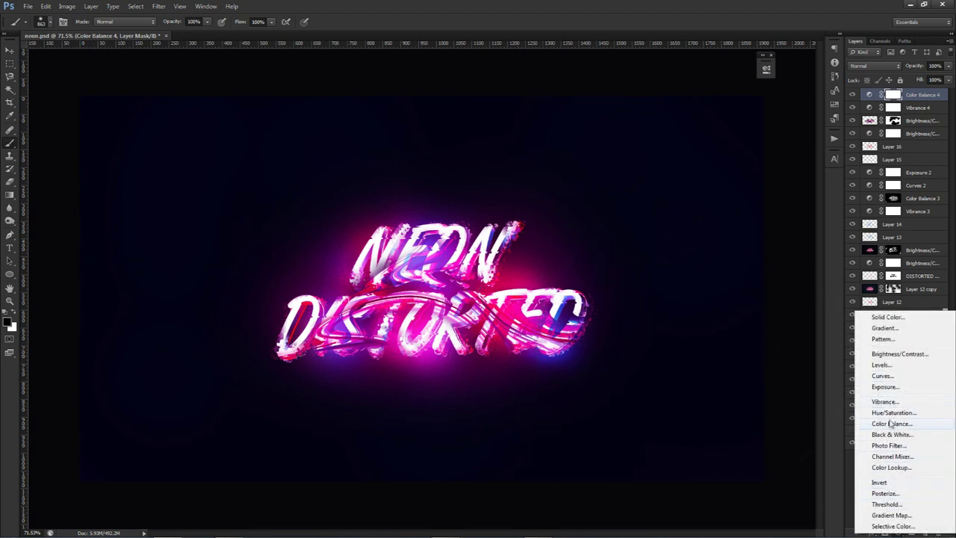
pyautogui.click(885, 366)
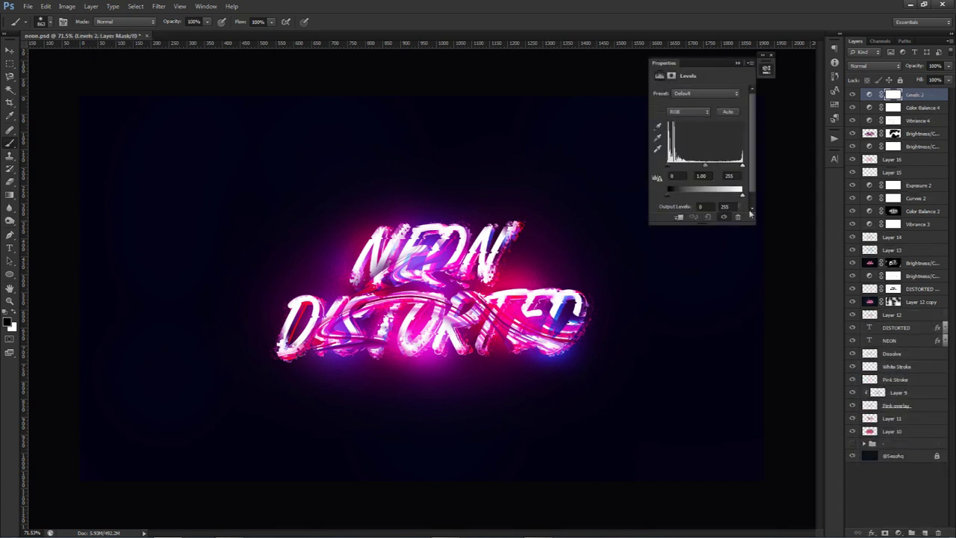
pyautogui.click(680, 176)
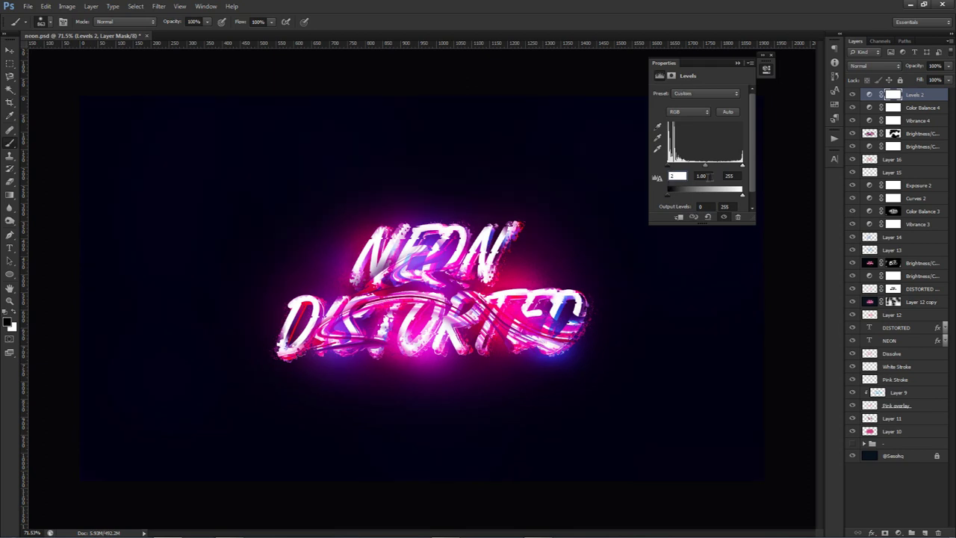
pyautogui.write('2')
pyautogui.press('Tab')
pyautogui.write('.52')
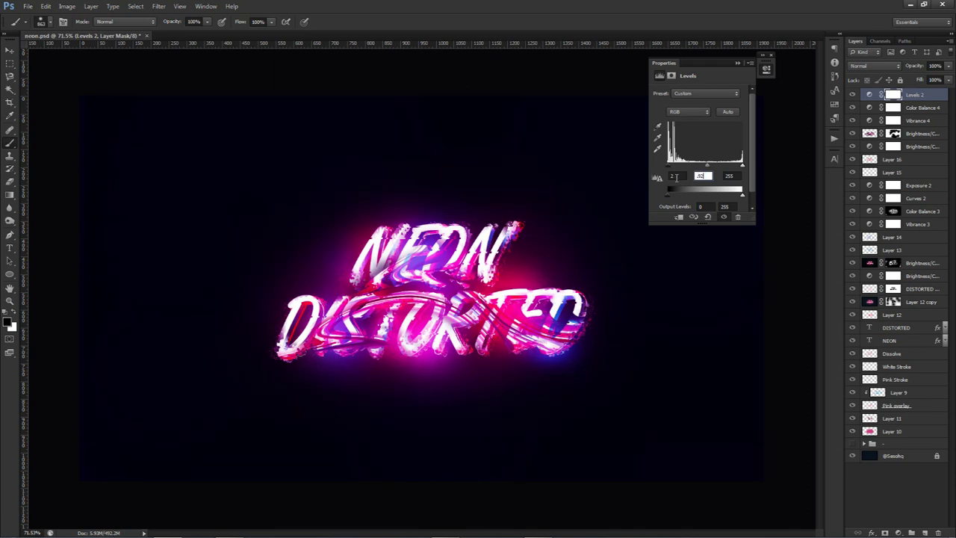
pyautogui.press('Tab')
pyautogui.write('27')
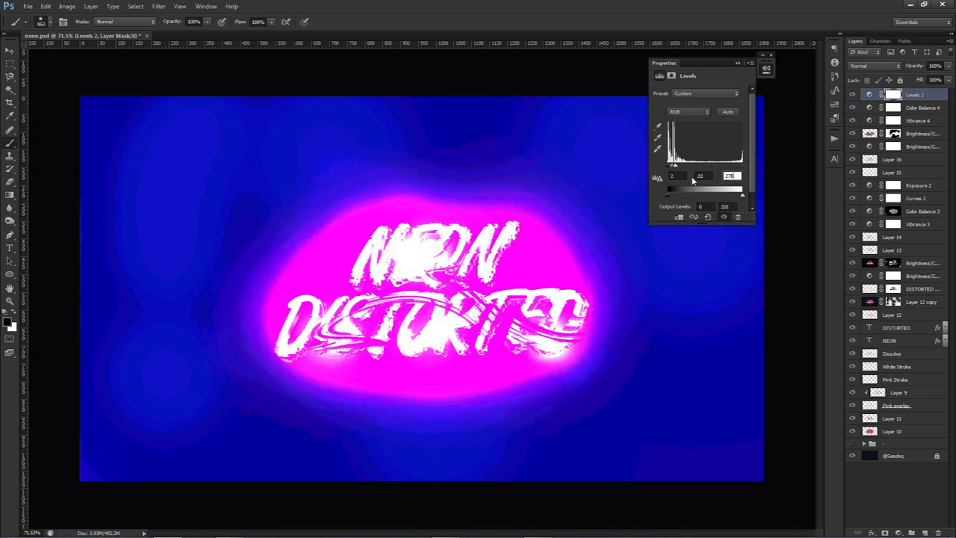
pyautogui.press('Return')
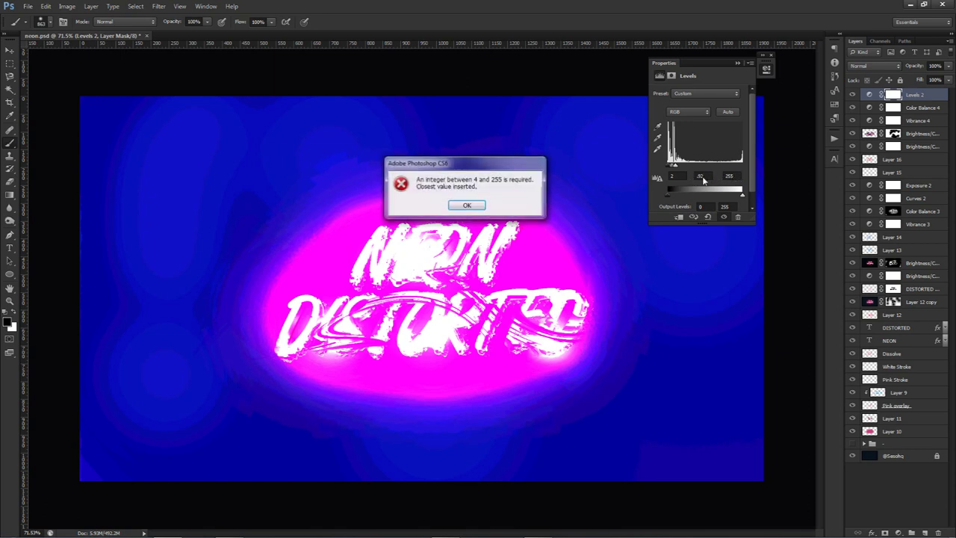
pyautogui.click(485, 204)
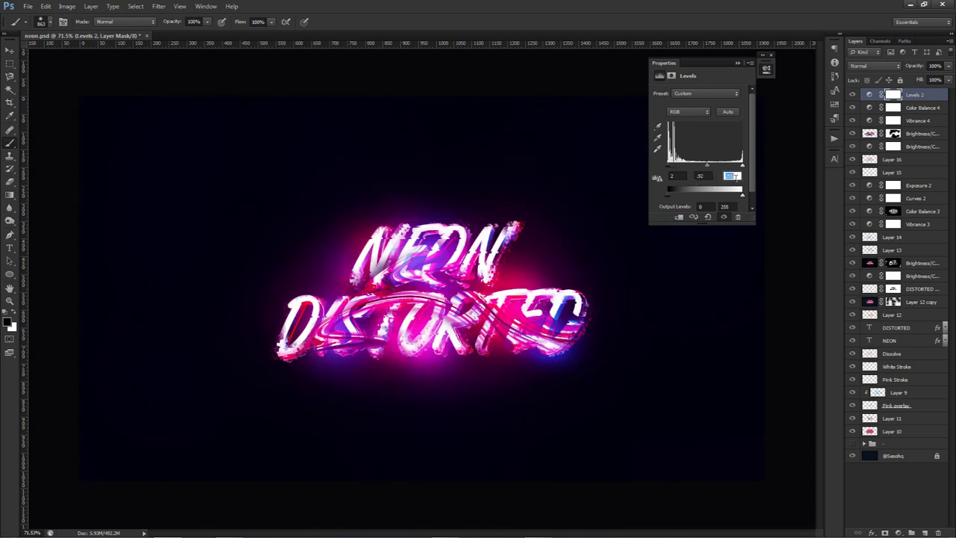
pyautogui.write('228')
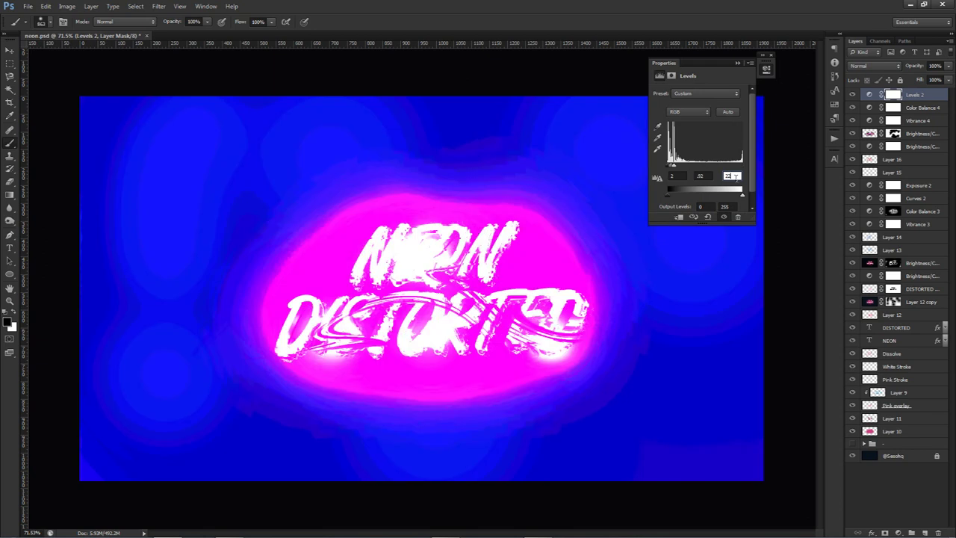
# Compare the artwork with and without the Levels adjustment by toggling its visibility
pyautogui.click(853, 95)
pyautogui.click(853, 95)
pyautogui.click(853, 95)
pyautogui.click(853, 95)
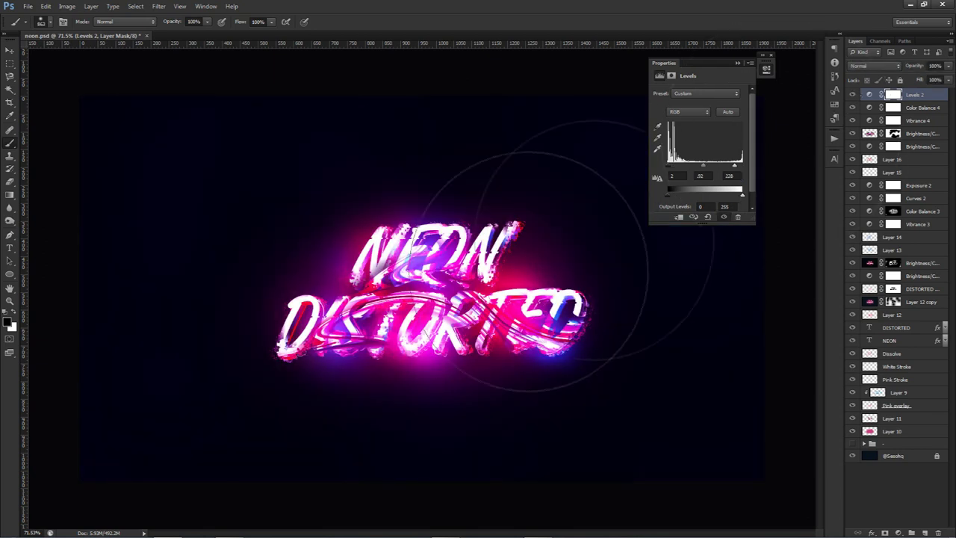
pyautogui.press('v')
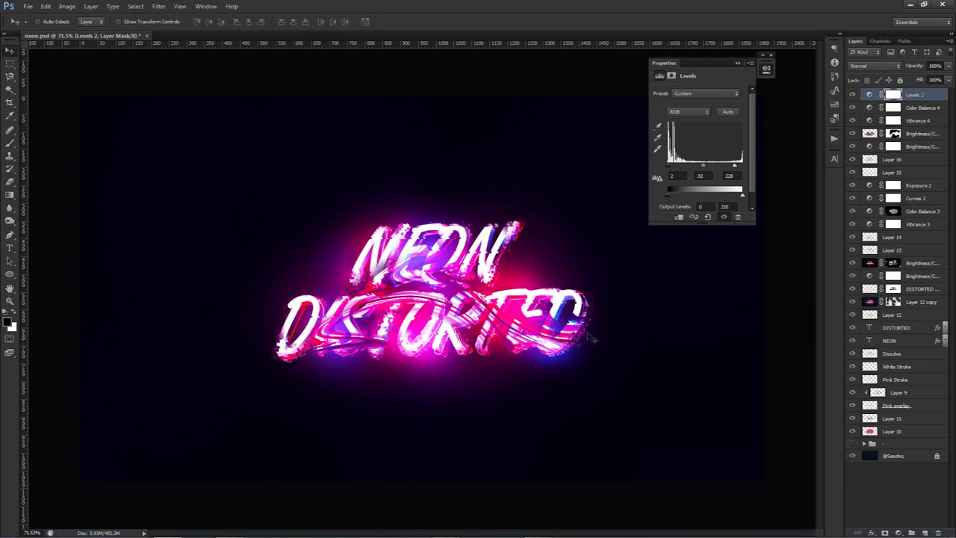
pyautogui.click(852, 94)
pyautogui.click(853, 95)
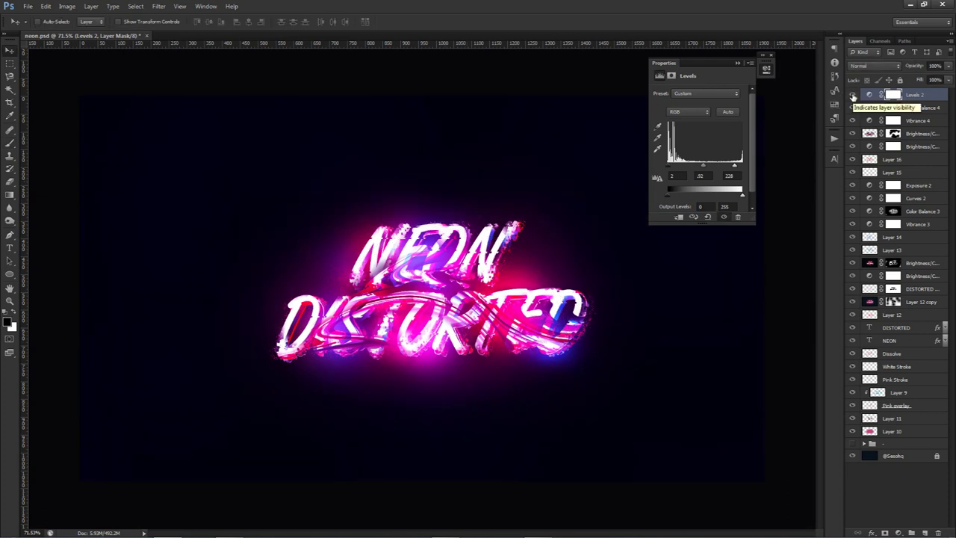
pyautogui.click(767, 69)
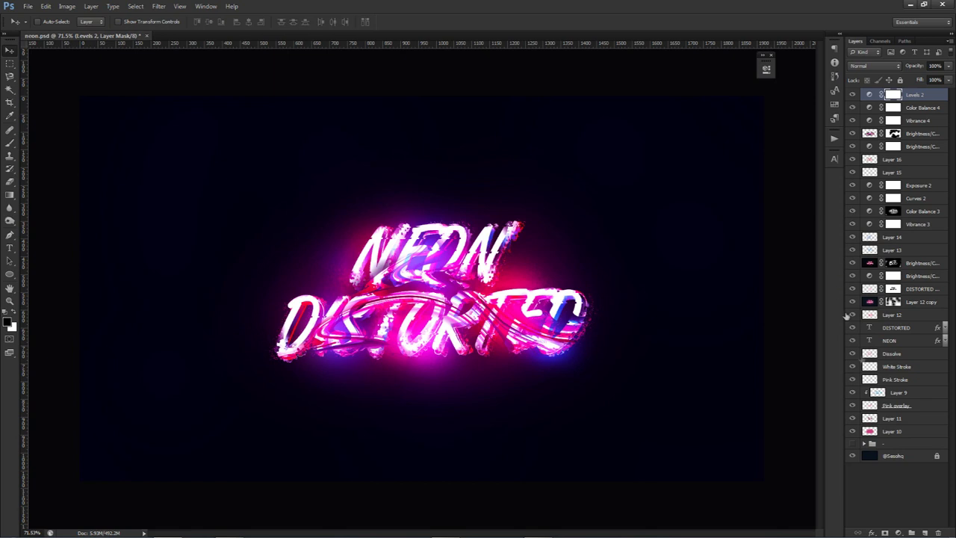
# Stamp all layers from Levels 2 down to Layer 10 into a merged copy and erase its outer areas with a large soft eraser
pyautogui.keyDown('shift'); pyautogui.click(895, 431); pyautogui.keyUp('shift')
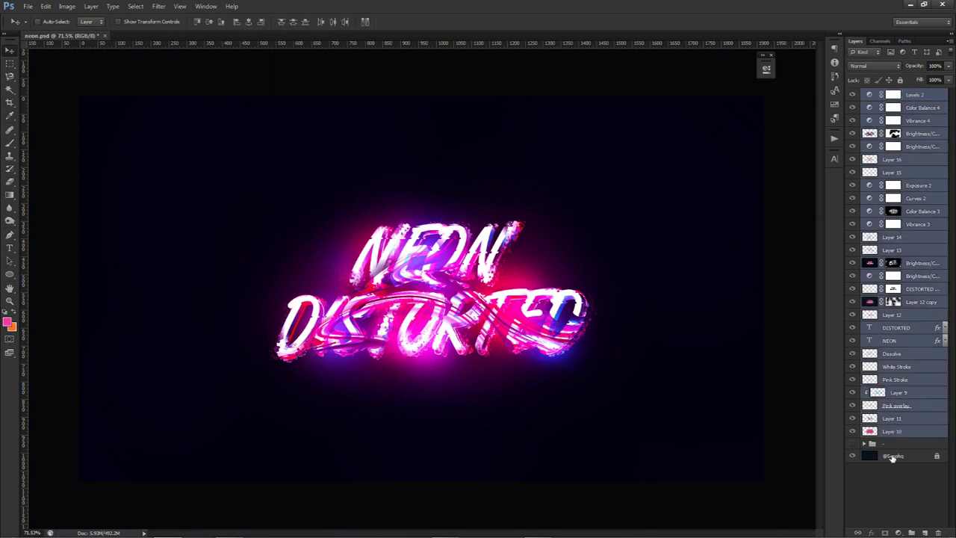
pyautogui.hotkey('ctrl', 'alt', 'e')
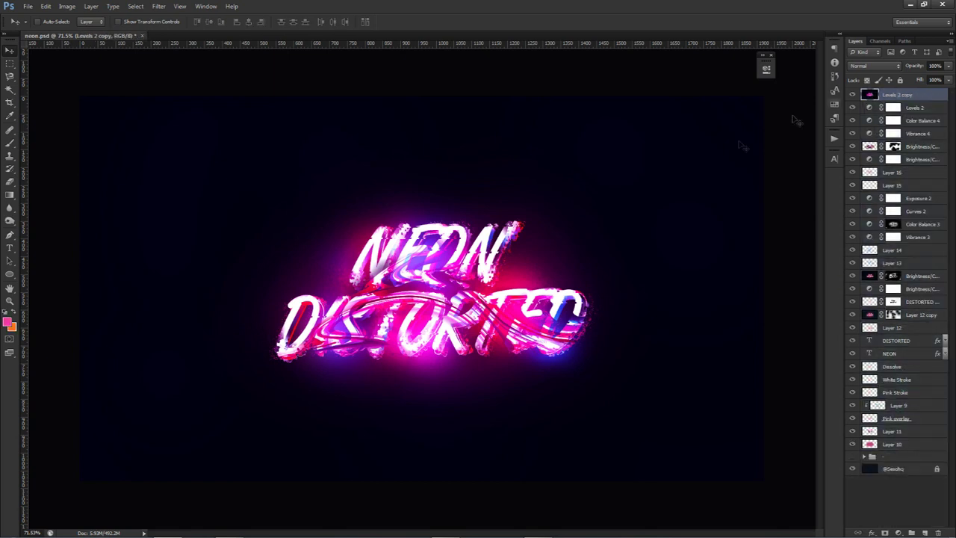
pyautogui.press('e')
pyautogui.moveTo(557, 219); pyautogui.dragTo(647, 196)
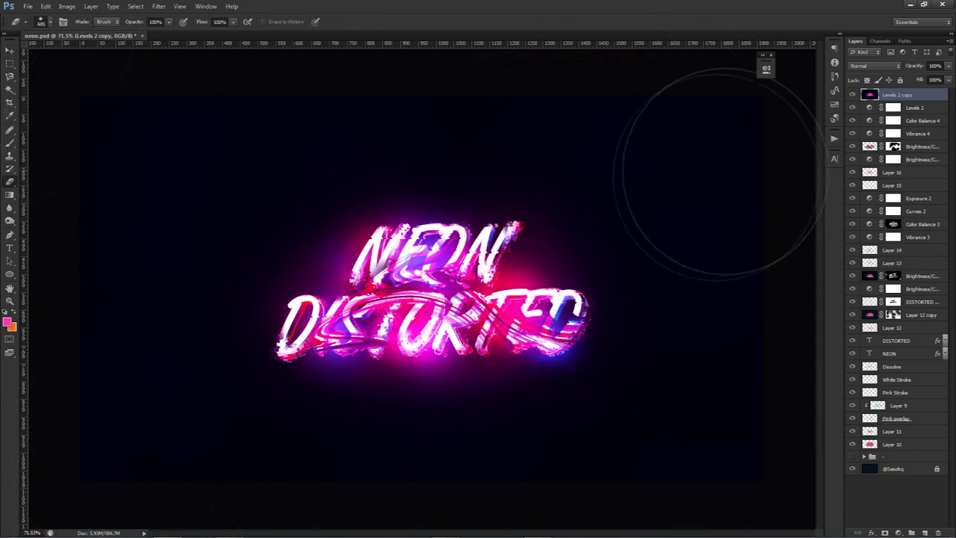
# Place the merged copy beneath Layer 10 and offset it toward the canvas's lower-right corner
pyautogui.press('v')
pyautogui.moveTo(891, 444); pyautogui.dragTo(885, 447)
pyautogui.moveTo(654, 394); pyautogui.dragTo(699, 432)
# Set the offset text copy to Luminosity blending at 22% opacity and nudge it slightly up and left
pyautogui.click(867, 67)
pyautogui.click(861, 324)
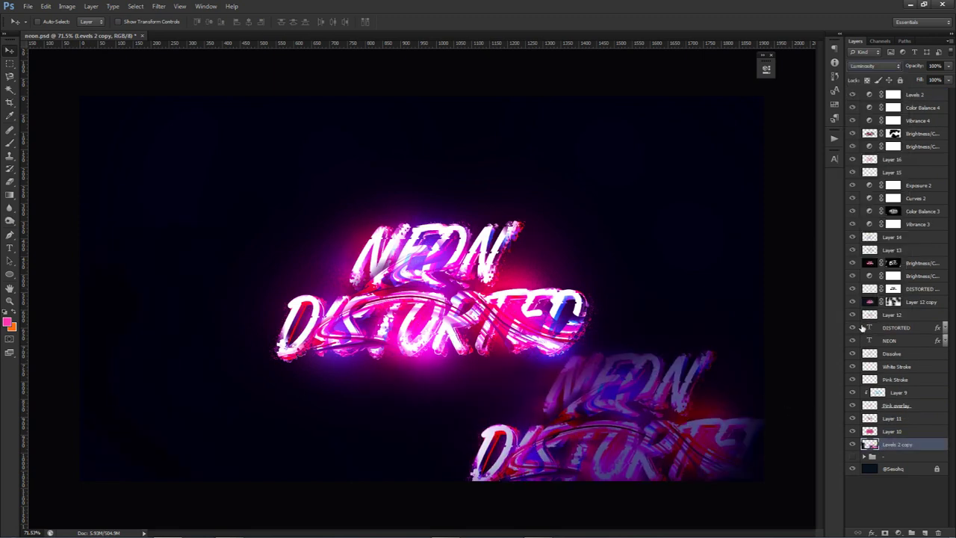
pyautogui.moveTo(685, 356); pyautogui.dragTo(675, 344)
pyautogui.click(949, 66)
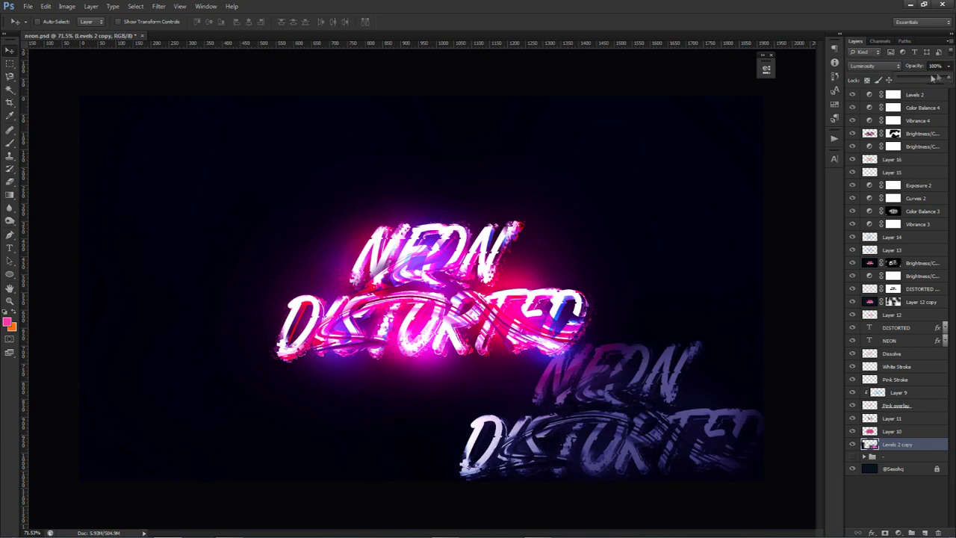
pyautogui.moveTo(910, 77); pyautogui.dragTo(908, 77)
# Duplicate the faded text copy across the lower and left parts of the background
pyautogui.click(678, 342)
pyautogui.moveTo(656, 362); pyautogui.dragTo(299, 345)
pyautogui.moveTo(387, 382); pyautogui.dragTo(349, 321)
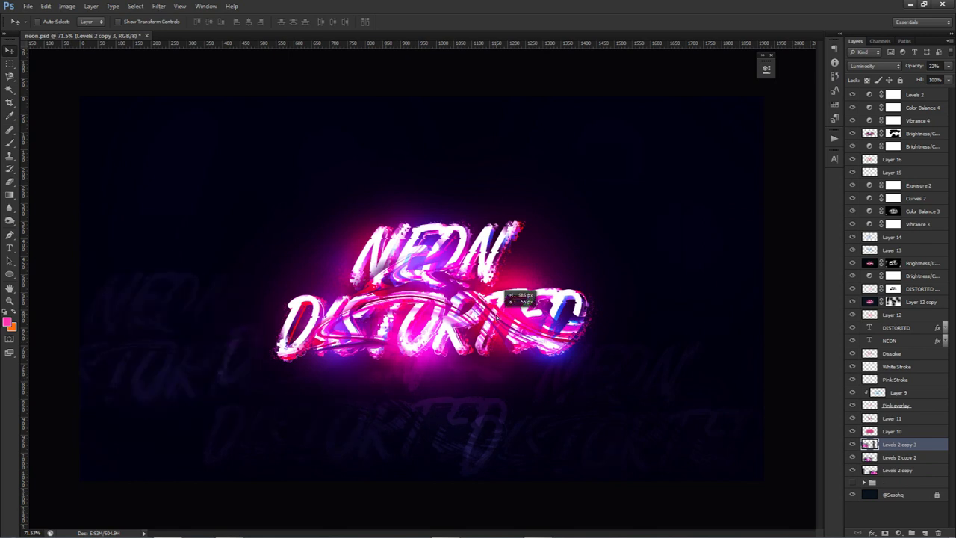
# Add more duplicates of the faded text and spread them over the right and upper parts of the background
pyautogui.hotkey('ctrl', 'j')
pyautogui.keyDown('alt'); pyautogui.moveTo(164, 352); pyautogui.dragTo(565, 271); pyautogui.keyUp('alt')
pyautogui.moveTo(635, 286); pyautogui.dragTo(366, 169)
pyautogui.hotkey('ctrl', 'j')
pyautogui.hotkey('ctrl', 'j')
pyautogui.hotkey('ctrl', 'j')
pyautogui.moveTo(338, 238); pyautogui.dragTo(348, 253)
pyautogui.hotkey('ctrl', 'j')
pyautogui.moveTo(348, 290); pyautogui.dragTo(316, 293)
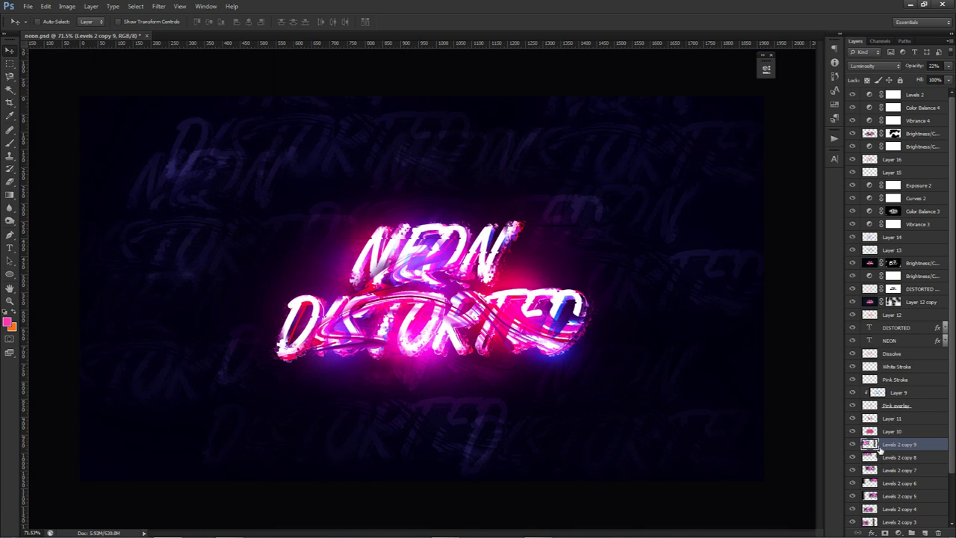
# Group all the faded background text copies beneath Layer 10
pyautogui.scroll(-2, 880, 448)
pyautogui.keyDown('shift'); pyautogui.click(895, 498); pyautogui.keyUp('shift')
pyautogui.hotkey('ctrl', 'g')
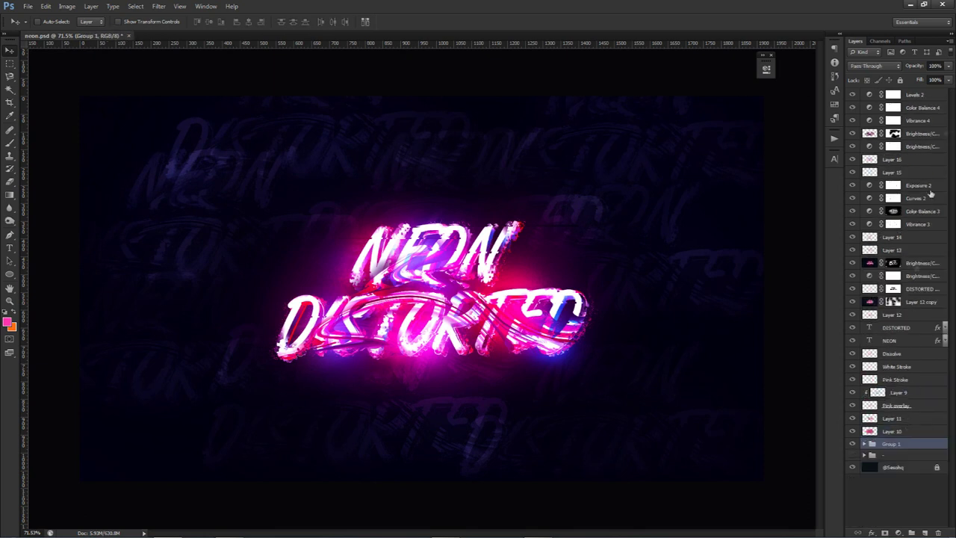
# Try Normal blending on the background text group while keeping its fill at 100%
pyautogui.click(948, 79)
pyautogui.moveTo(914, 78); pyautogui.dragTo(950, 78)
pyautogui.click(874, 66)
pyautogui.click(873, 74)
pyautogui.click(873, 68)
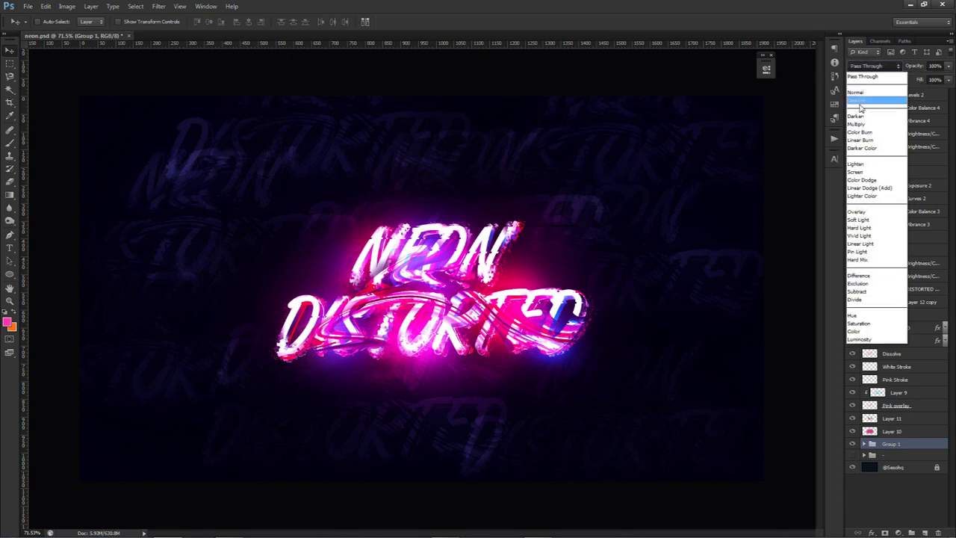
pyautogui.click(857, 92)
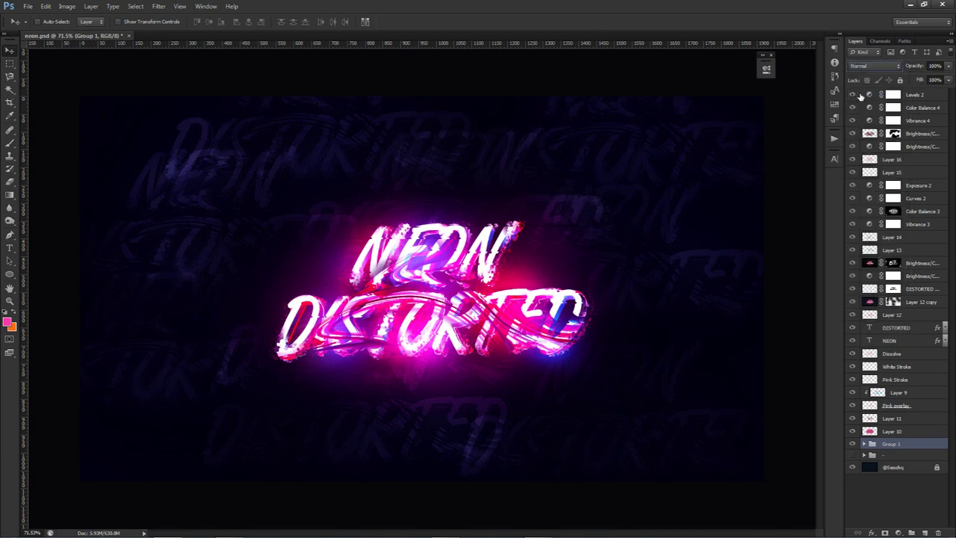
# Set the background text group to Luminosity blending and lower its opacity to about 52%
pyautogui.click(874, 66)
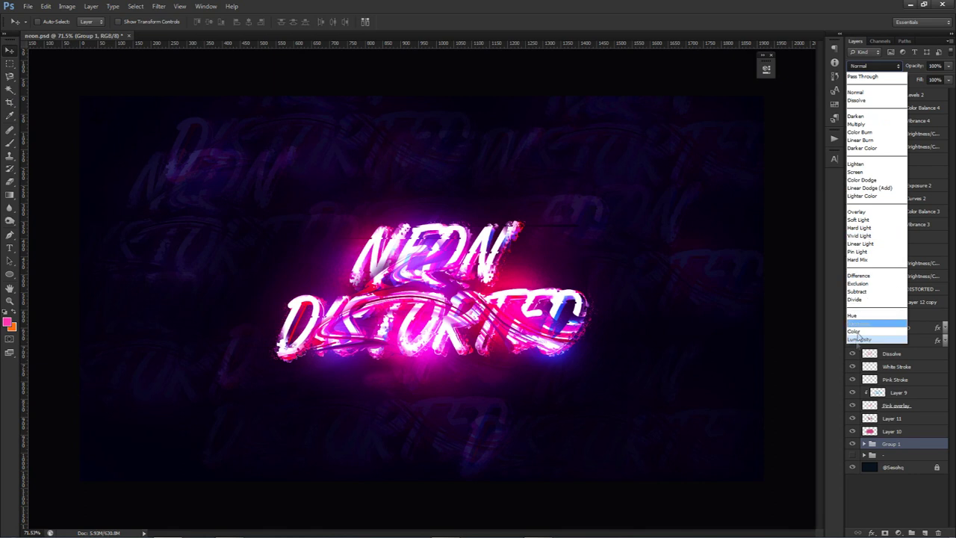
pyautogui.click(874, 343)
pyautogui.moveTo(946, 69); pyautogui.dragTo(925, 80)
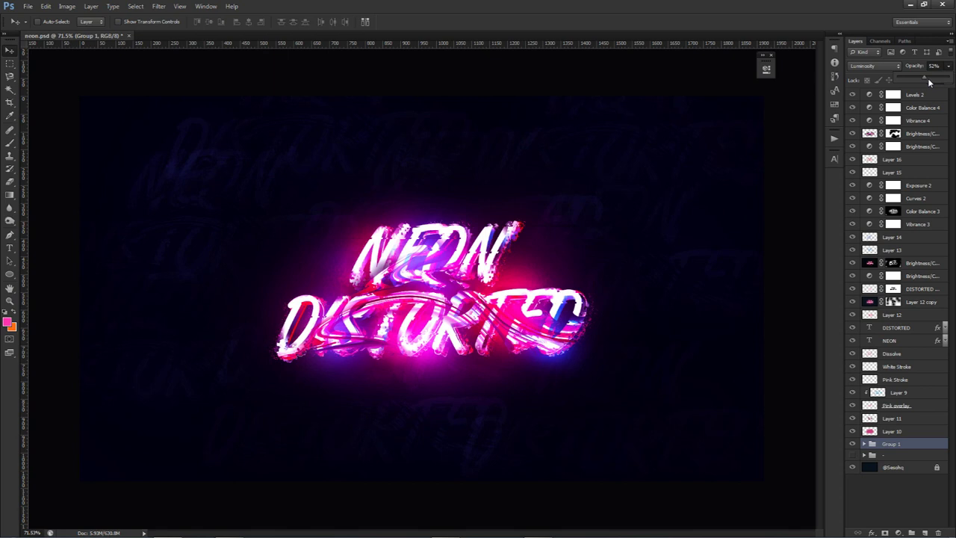
# Group every layer from Levels 2 down to Group 1, and hide that new group while showing the older group beneath it
pyautogui.click(896, 95)
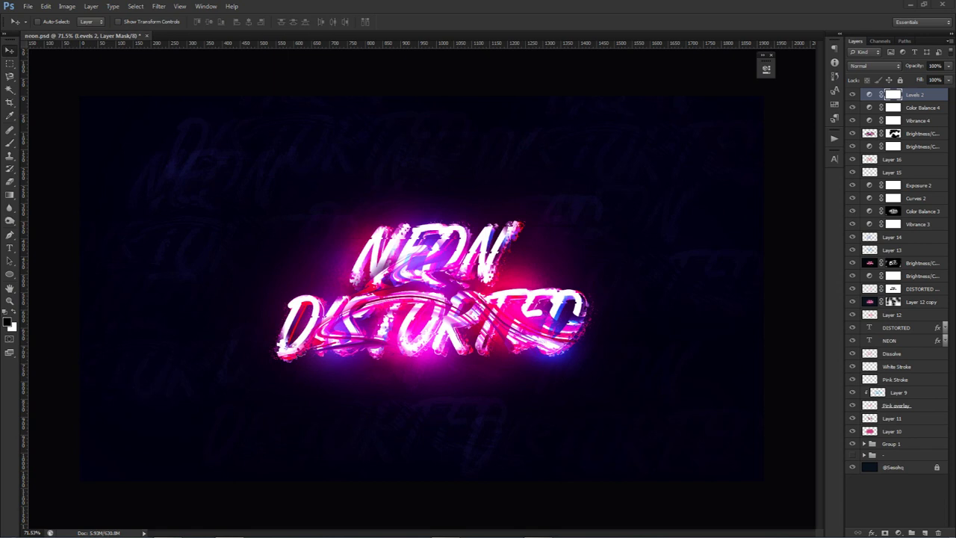
pyautogui.keyDown('shift'); pyautogui.click(892, 443); pyautogui.keyUp('shift')
pyautogui.hotkey('ctrl', 'g')
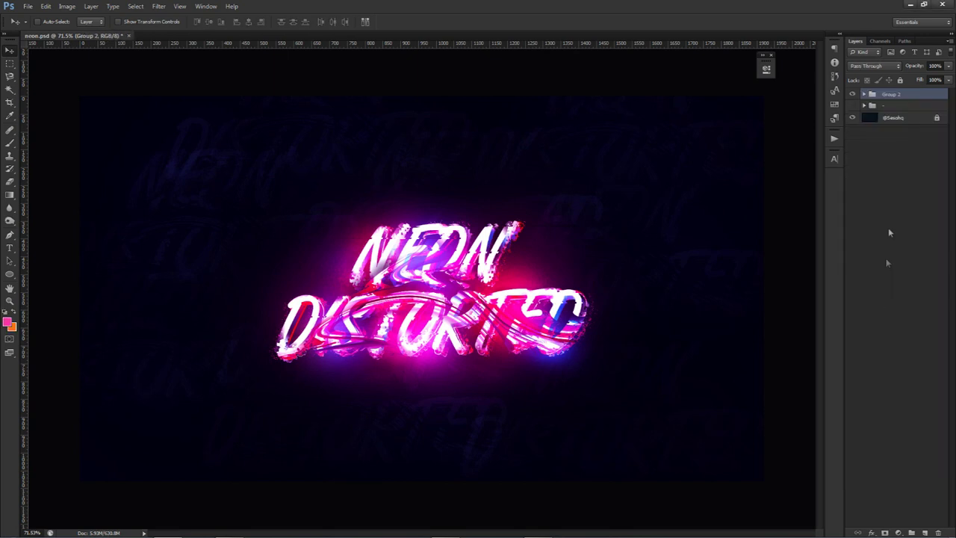
pyautogui.click(852, 94)
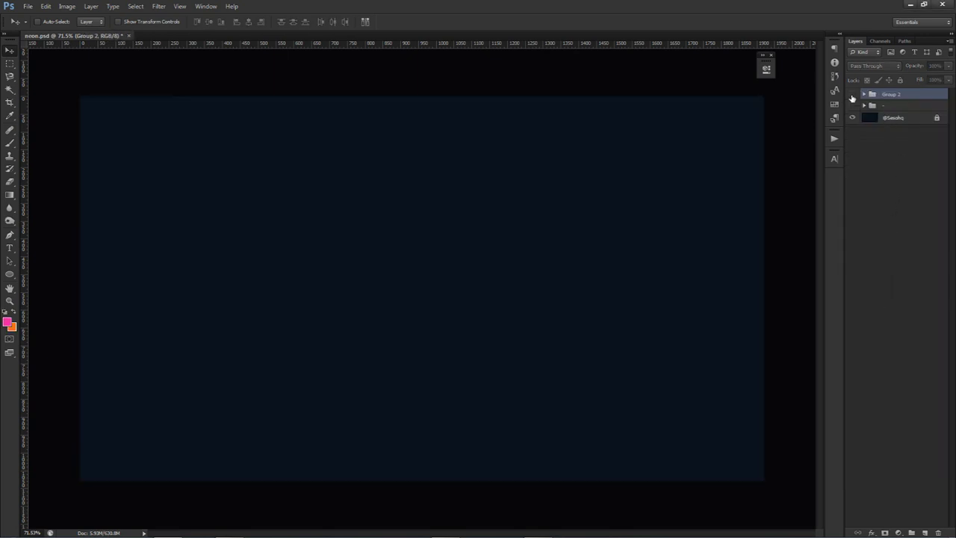
pyautogui.click(854, 107)
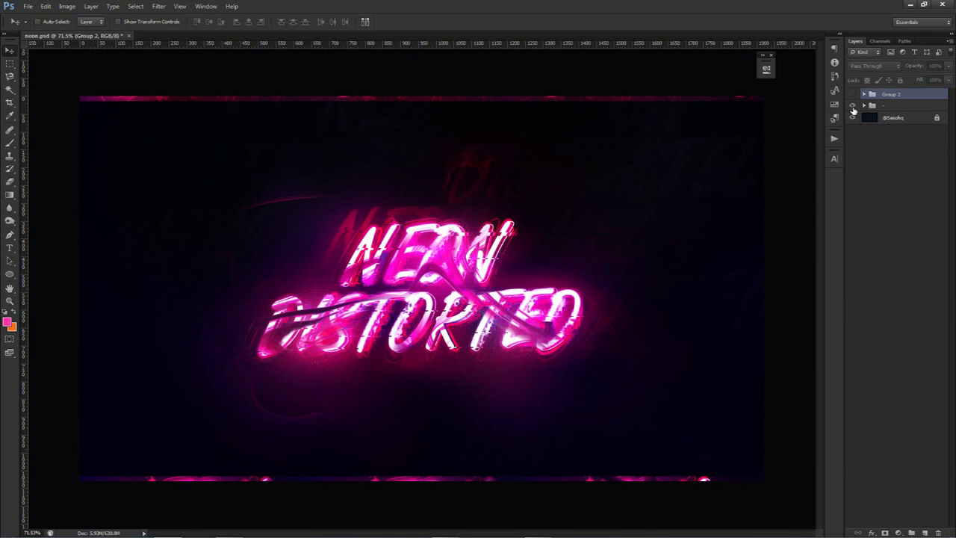